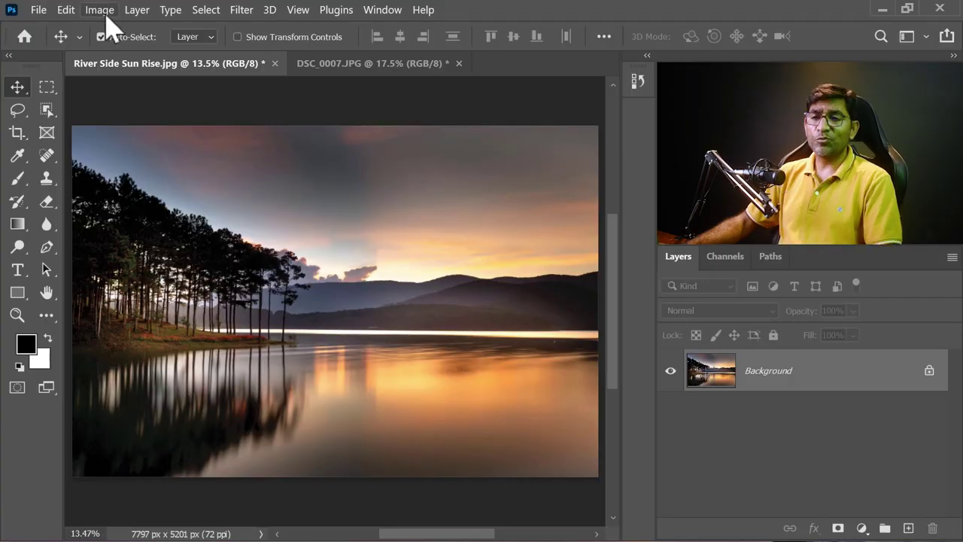
- Open the Image menu to reach the Mode list for the lake sunrise photo
left_click(101, 10)
mouse_move(111, 27)
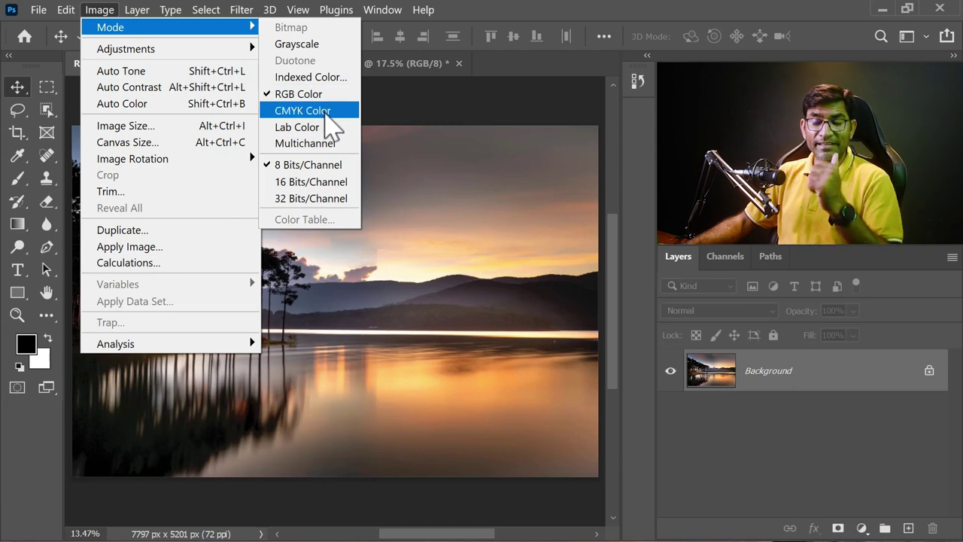
- Convert the lake photo to CMYK Color, view its channels, then switch back to RGB Color
left_click(326, 114)
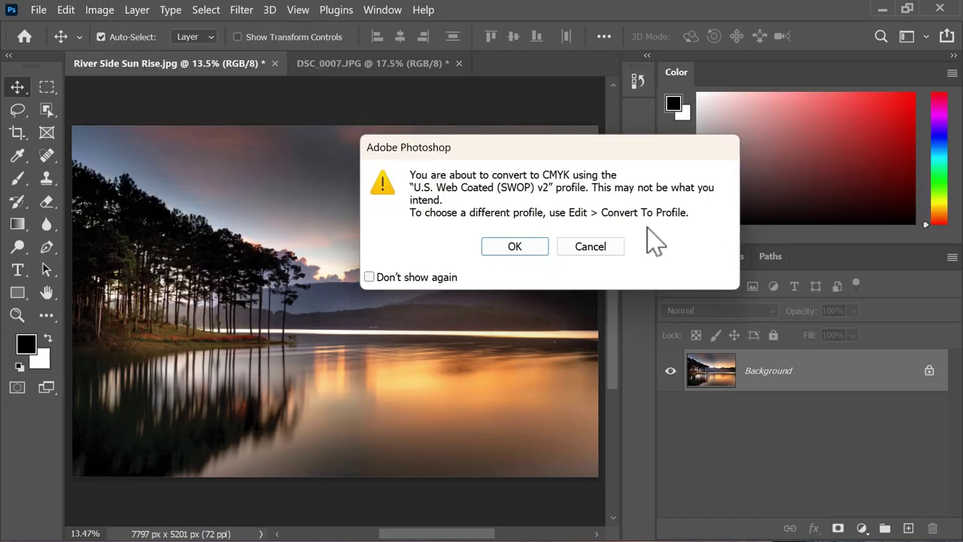
left_click(514, 248)
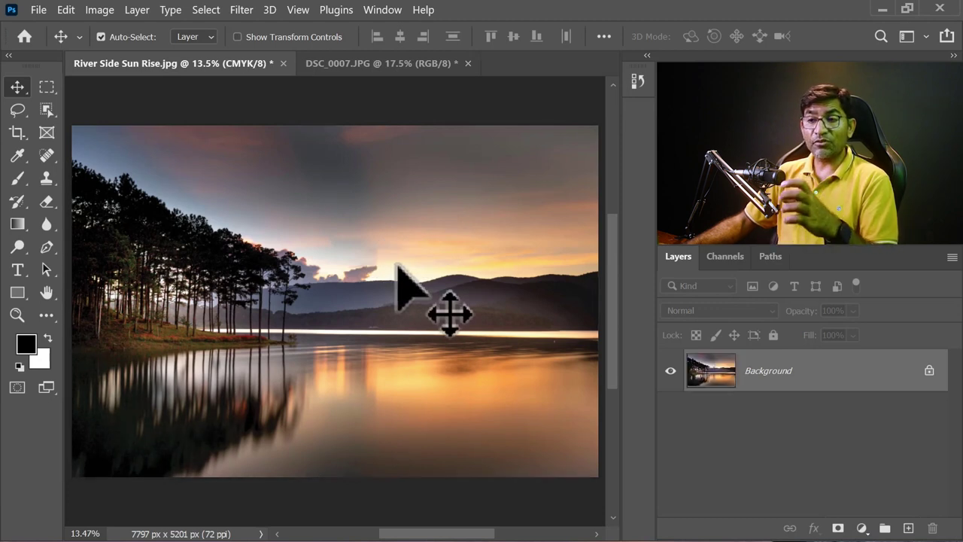
left_click(728, 260)
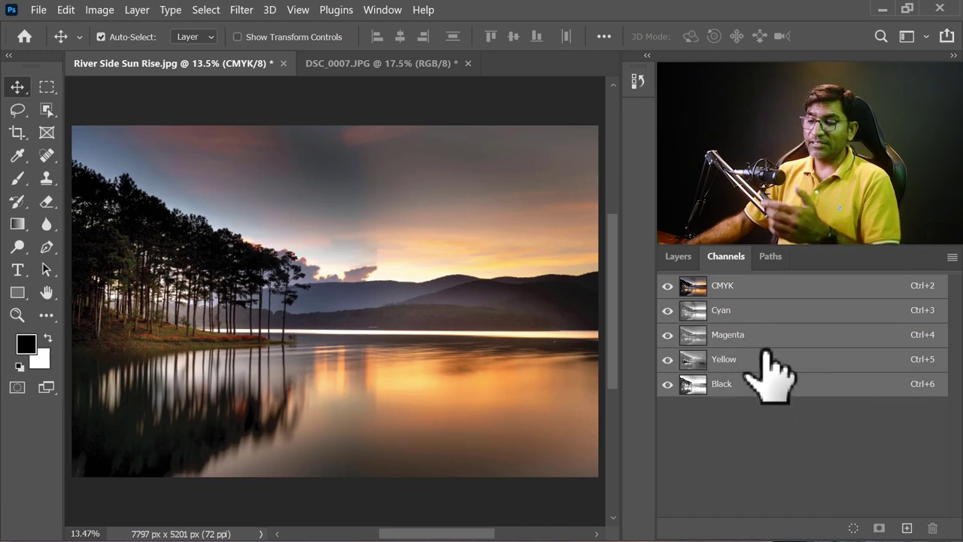
left_click(98, 10)
mouse_move(113, 27)
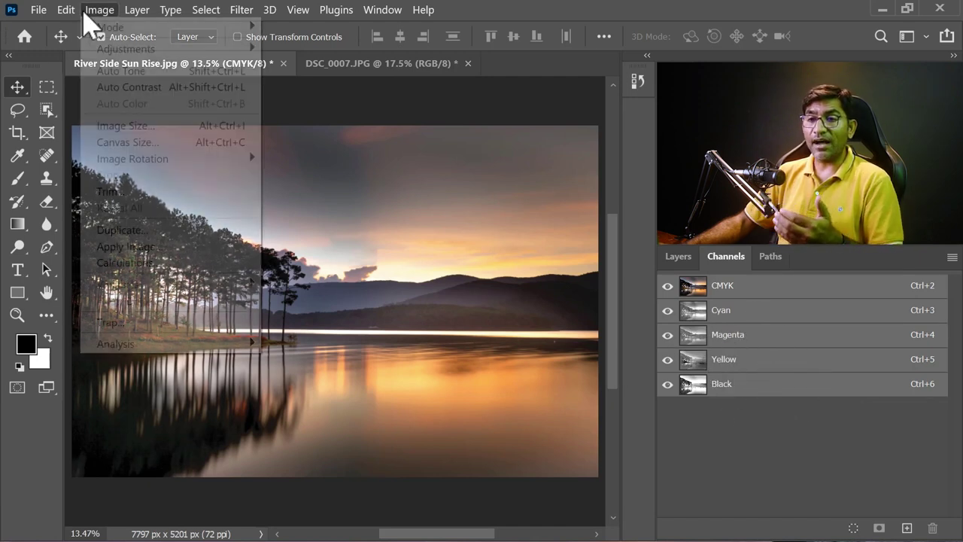
left_click(337, 94)
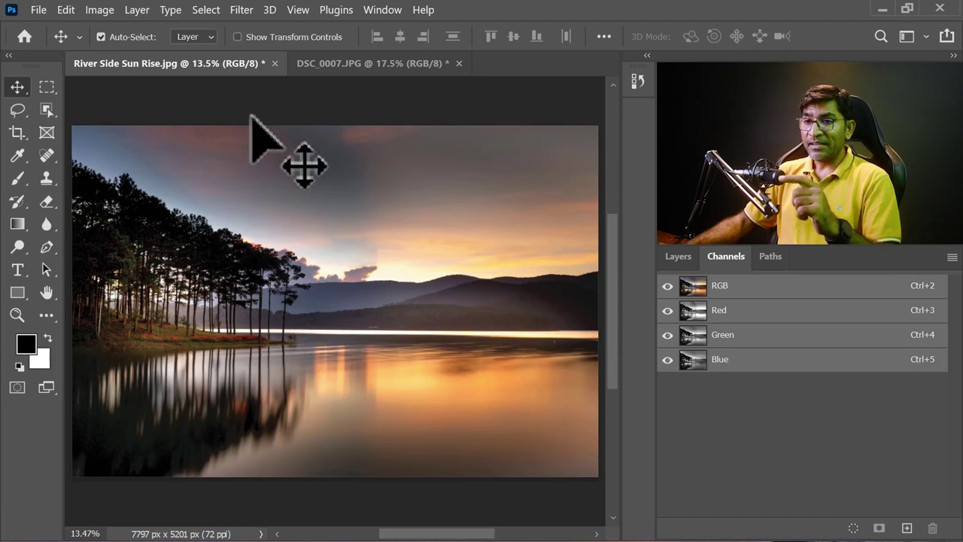
- Switch the lake photo's mode to Multichannel, leaving Cyan, Magenta and Yellow channels
left_click(99, 10)
mouse_move(110, 27)
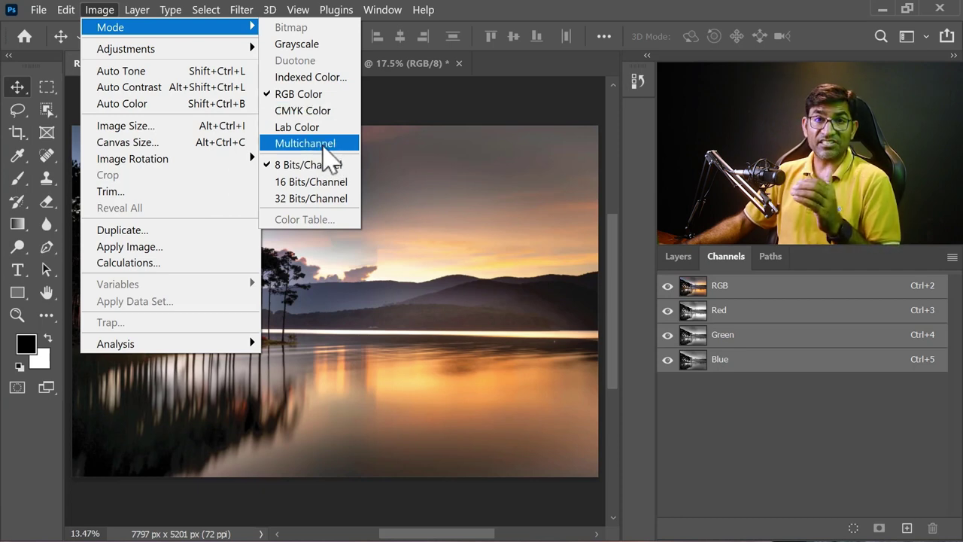
left_click(325, 146)
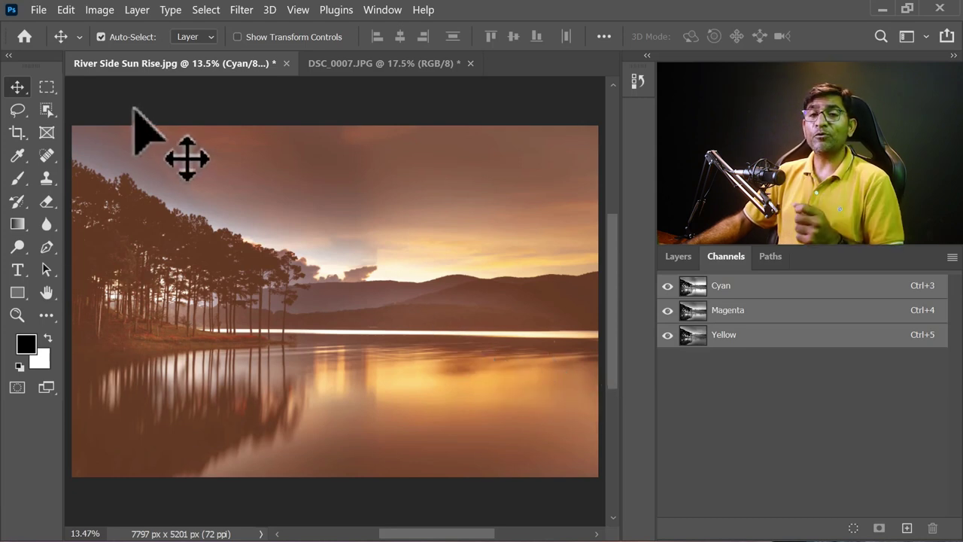
- Cycle the lake photo from Multichannel to RGB, then CMYK, then back to RGB Color
left_click(100, 10)
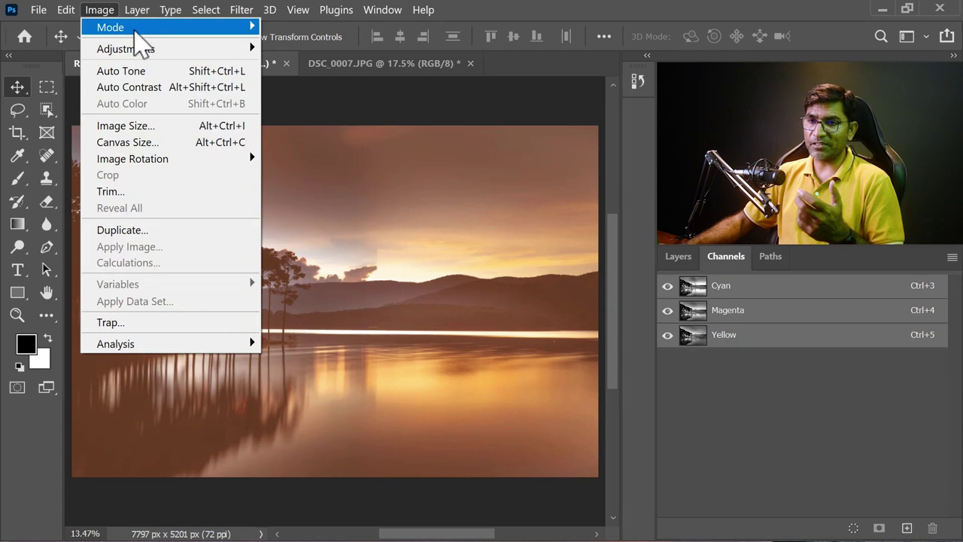
left_click(313, 95)
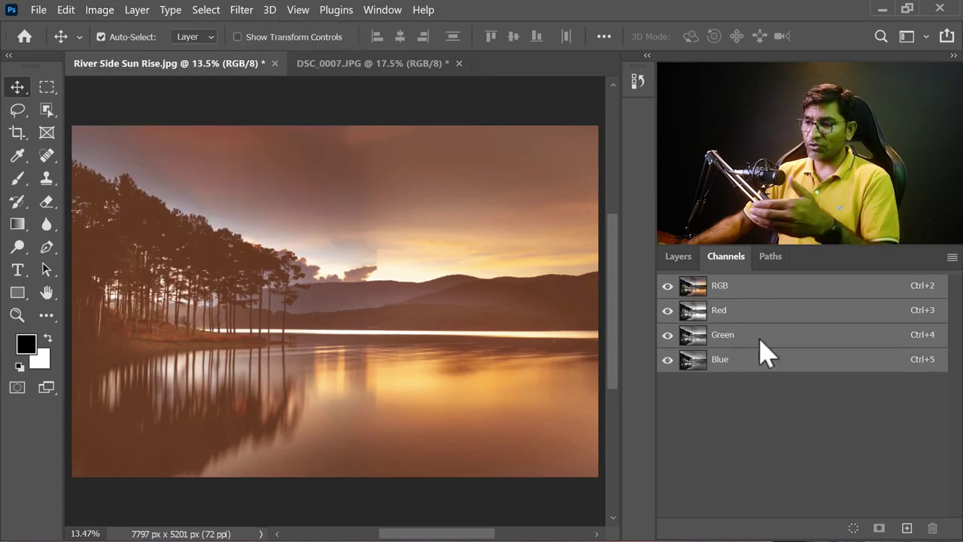
left_click(99, 10)
mouse_move(111, 27)
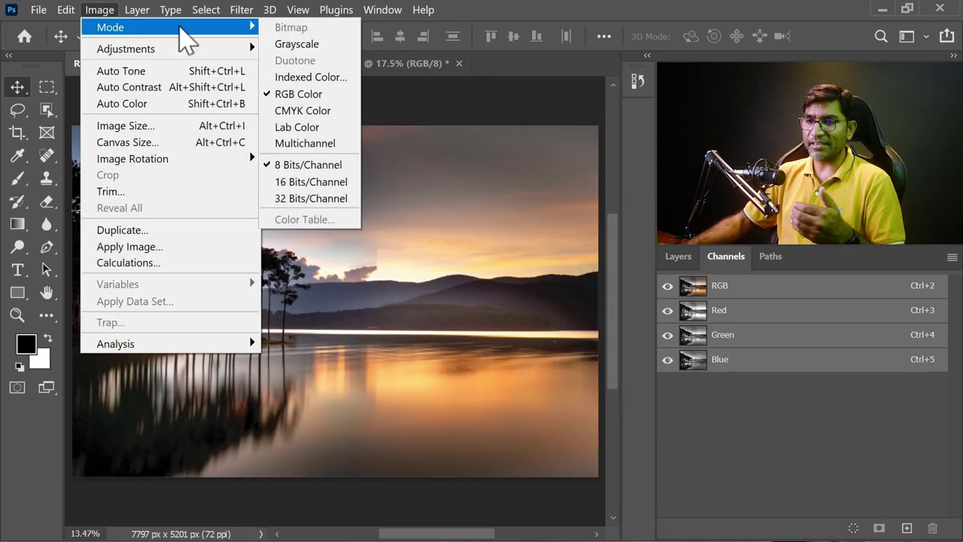
left_click(310, 112)
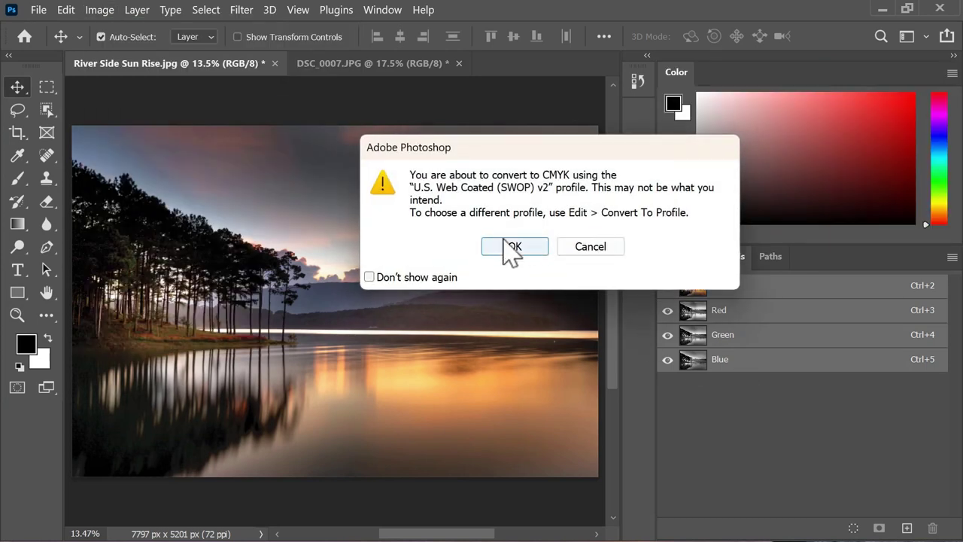
left_click(508, 246)
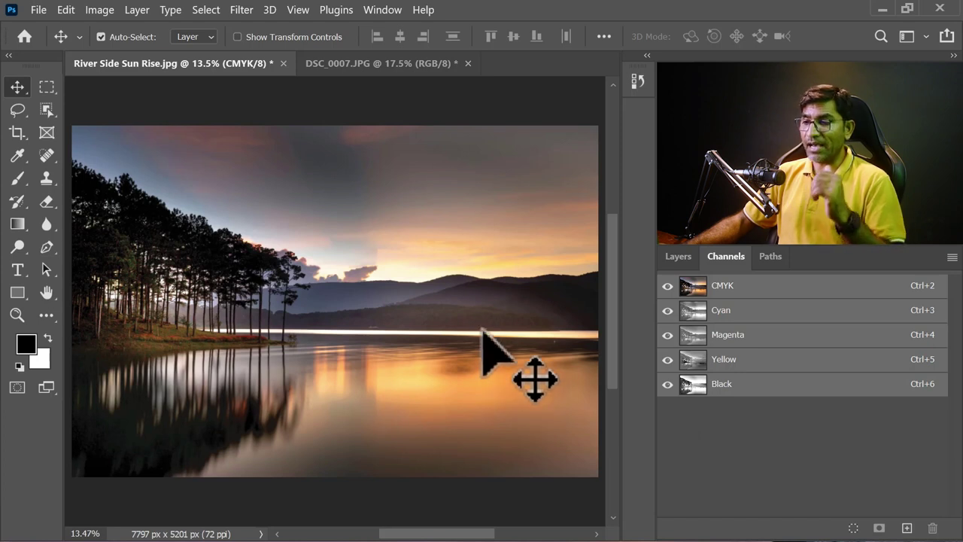
left_click(105, 12)
mouse_move(109, 27)
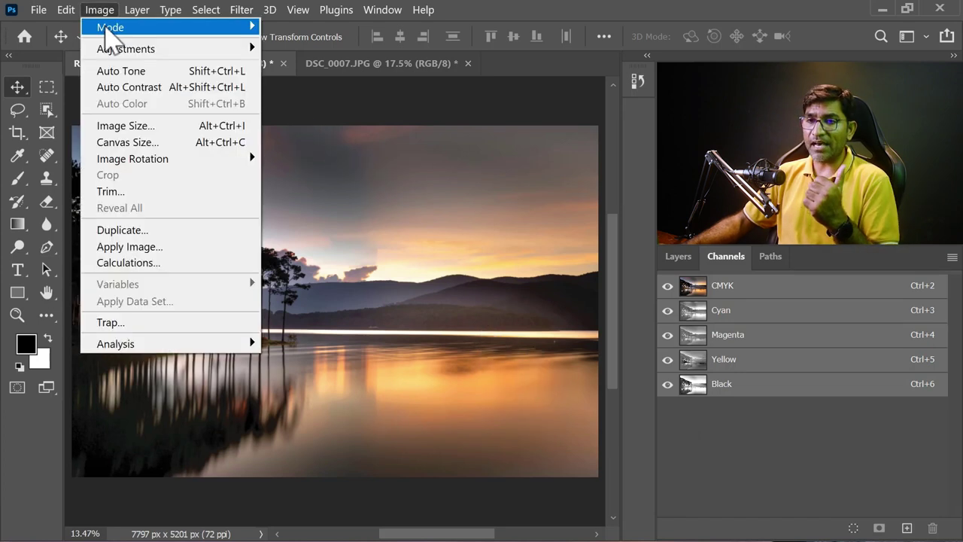
left_click(333, 95)
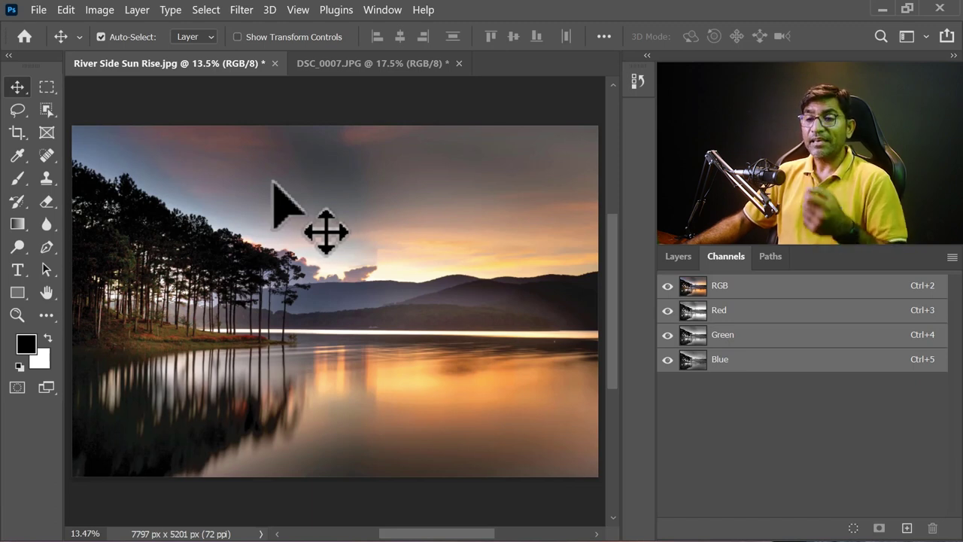
- Convert the lake photo to Grayscale mode, discarding its colour information
left_click(99, 11)
mouse_move(110, 27)
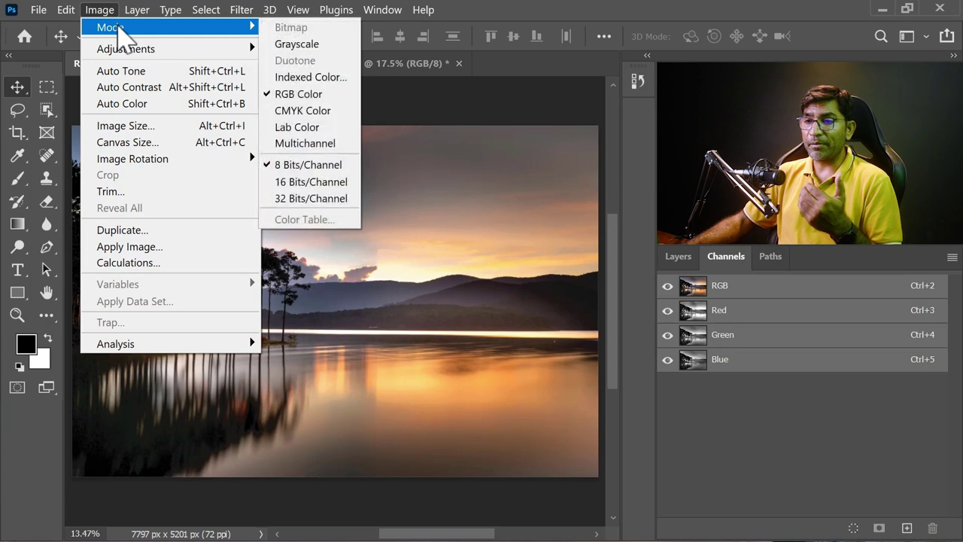
left_click(301, 44)
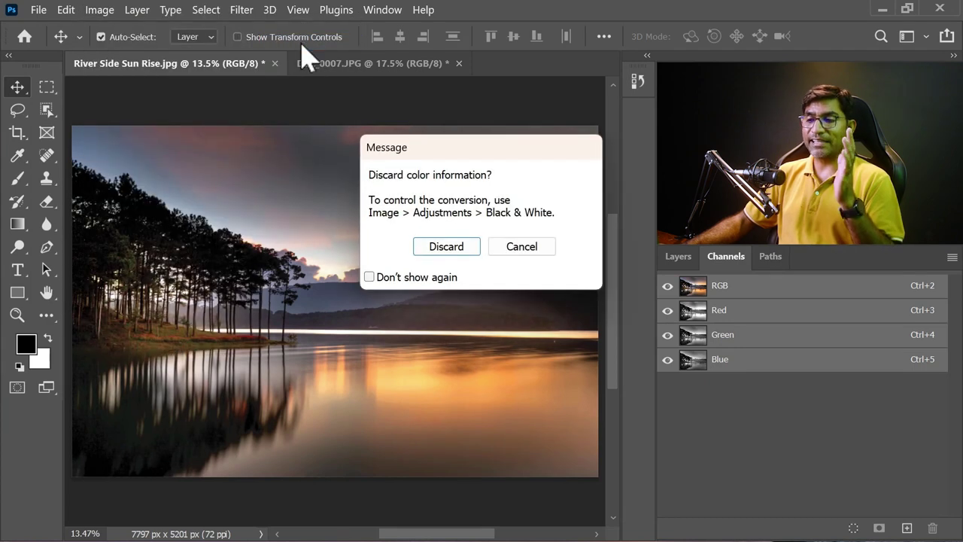
left_click(451, 253)
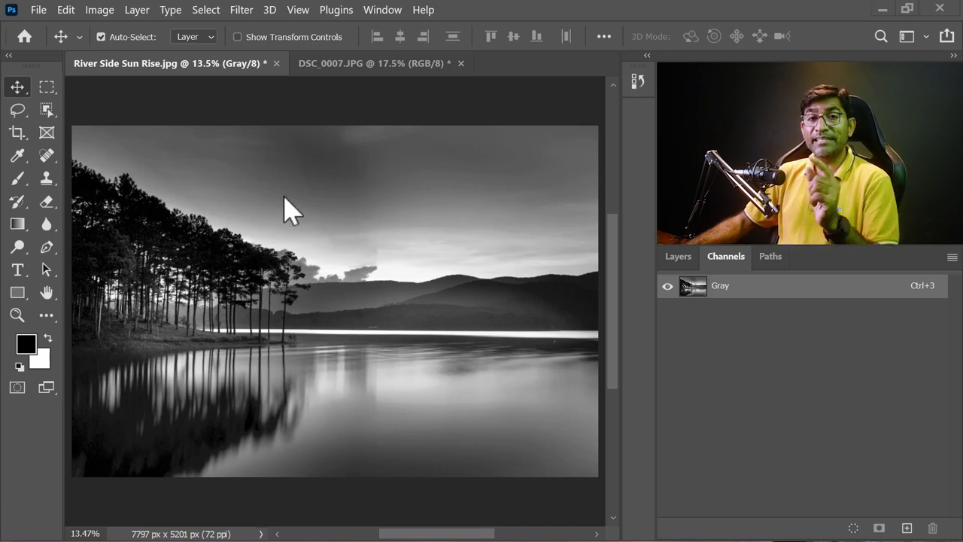
left_click(99, 9)
mouse_move(110, 27)
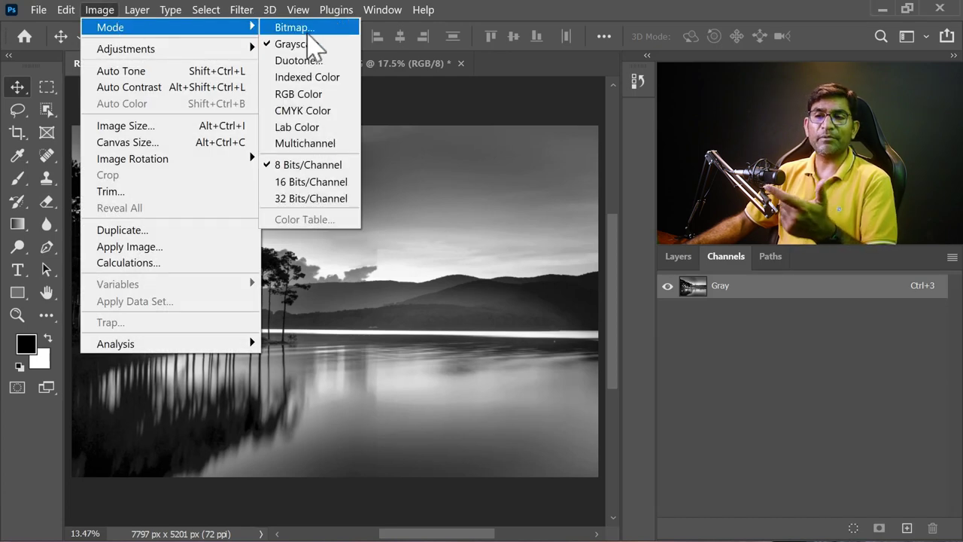
left_click(312, 30)
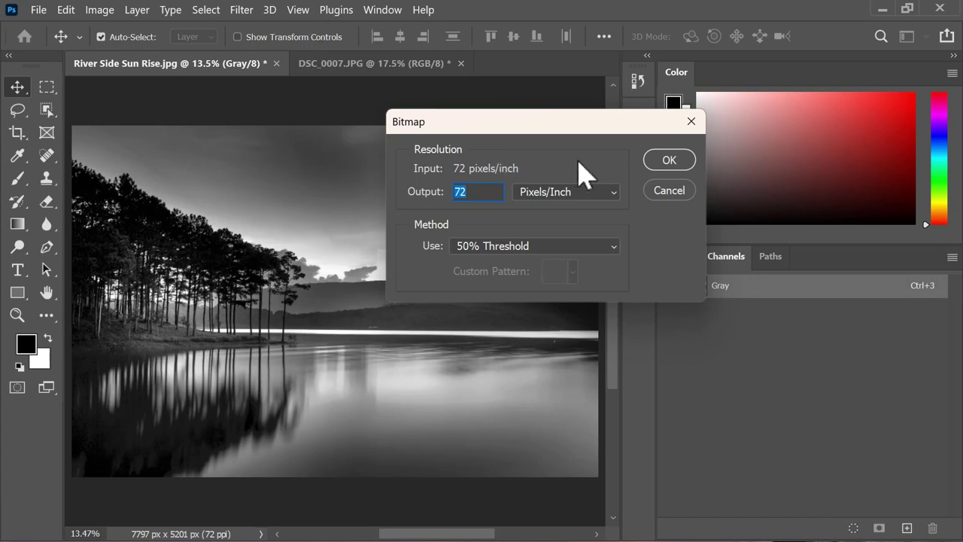
left_click(667, 161)
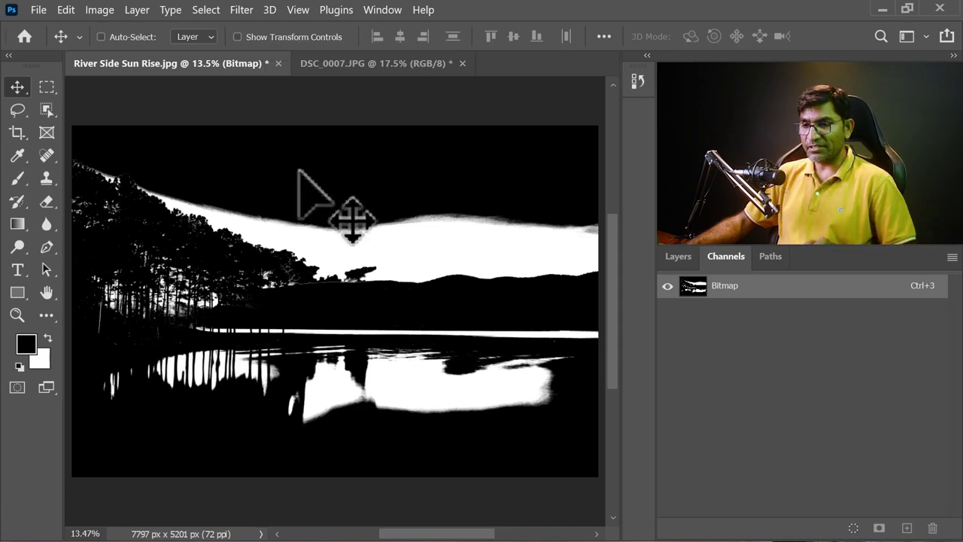
key("ctrl+z")
left_click(98, 9)
mouse_move(110, 27)
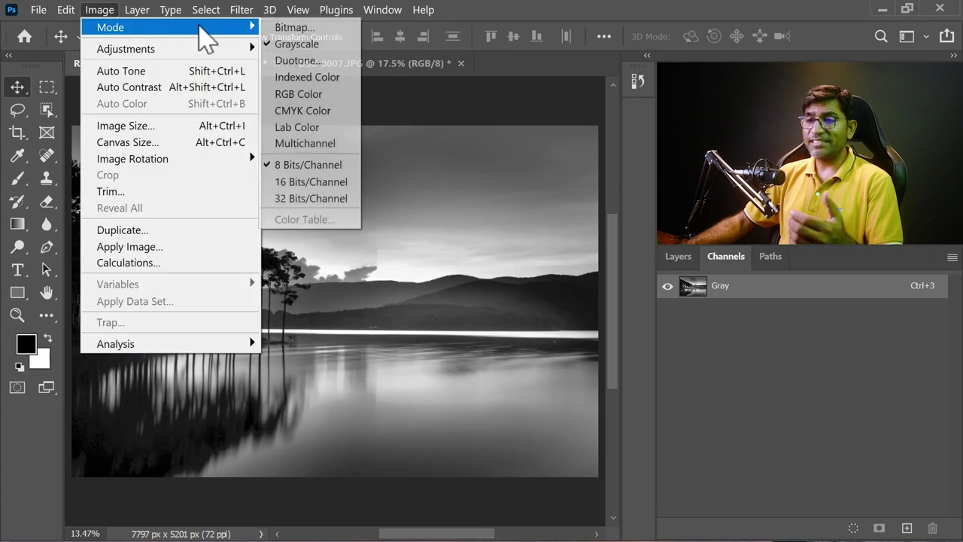
left_click(301, 60)
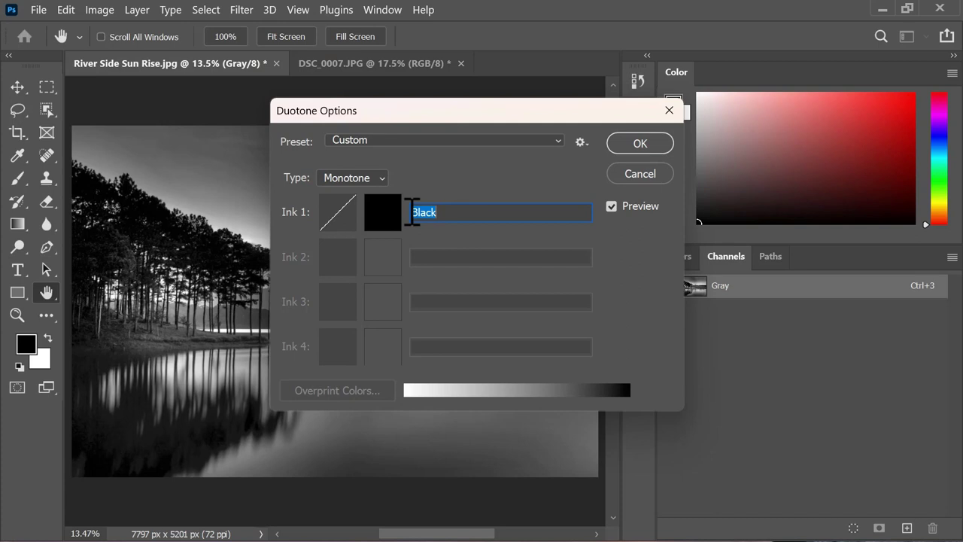
left_click(382, 181)
left_click(361, 209)
left_click(382, 260)
mouse_move(492, 245)
left_mouse_down()
mouse_move(554, 185)
mouse_move(458, 145)
left_mouse_up()
left_click(755, 150)
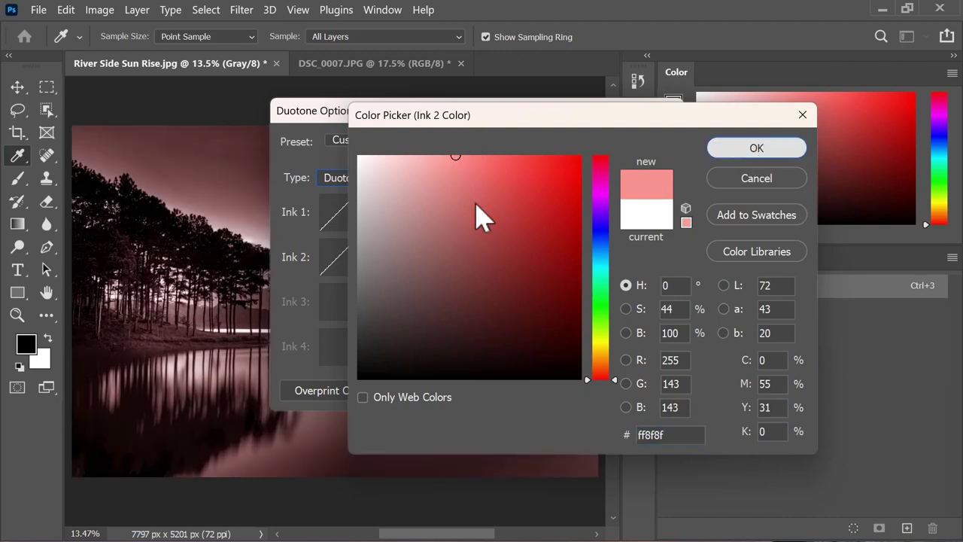
left_click(383, 213)
left_click_drag(537, 208, 579, 293)
left_click(756, 149)
left_click(374, 180)
left_click(358, 226)
left_click(356, 179)
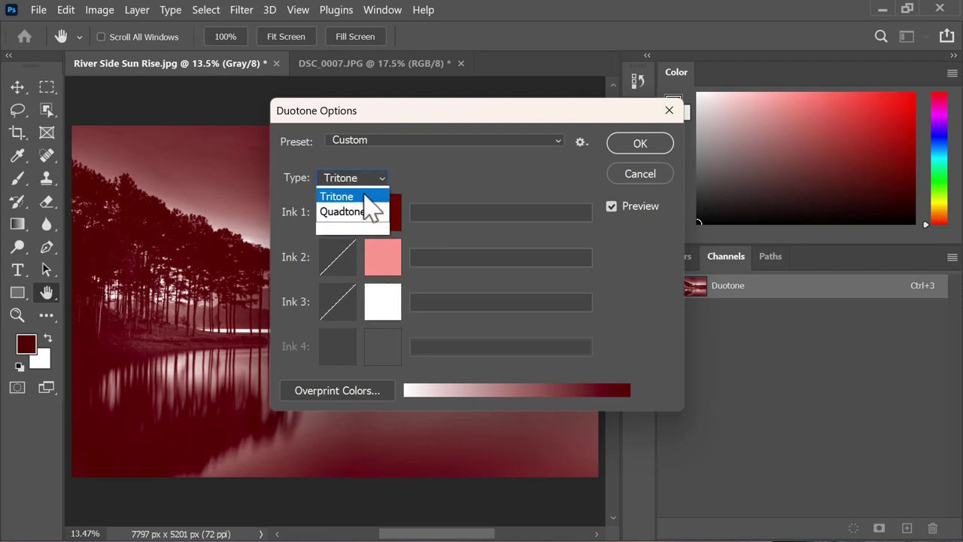
left_click(352, 239)
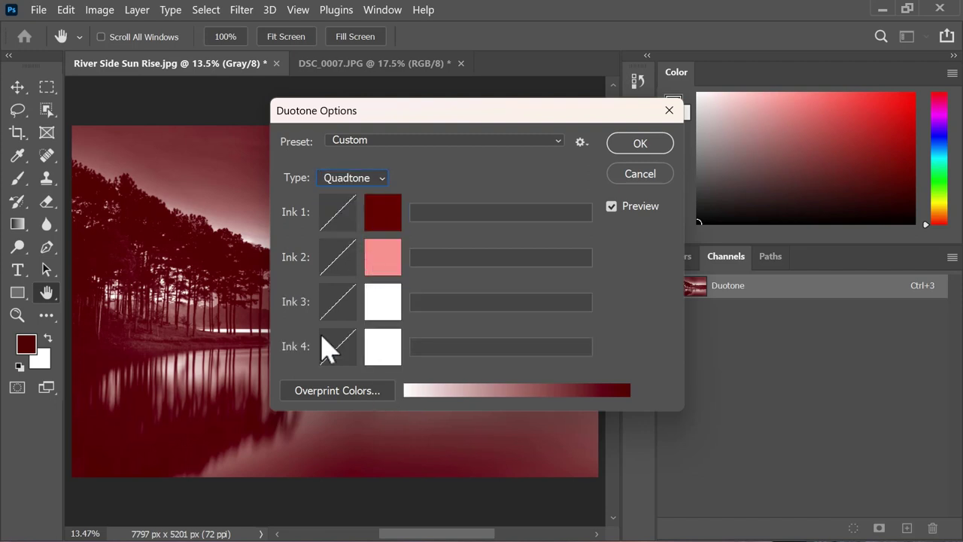
left_click(641, 174)
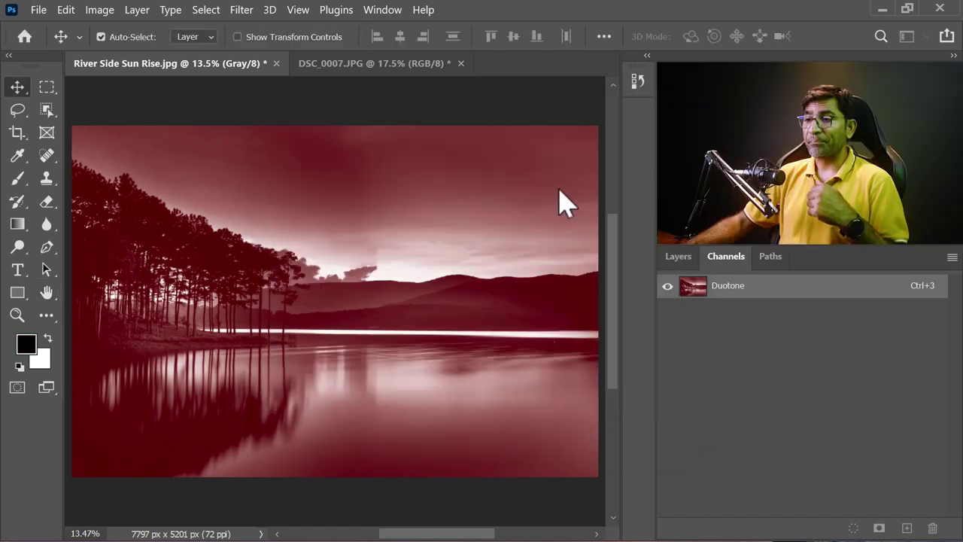
left_click(99, 10)
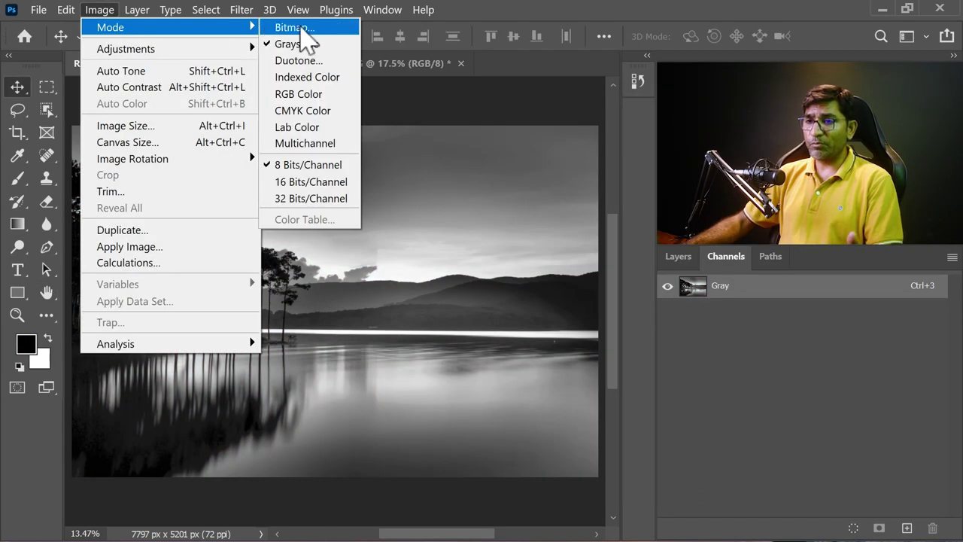
mouse_move(111, 27)
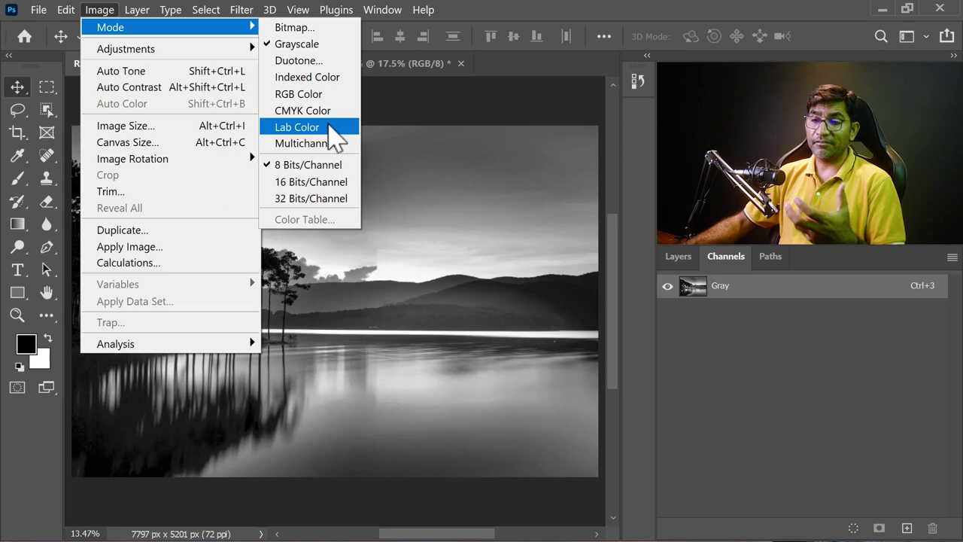
- Undo the mode changes back to the RGB photo and save it with Ctrl+S
left_click(401, 98)
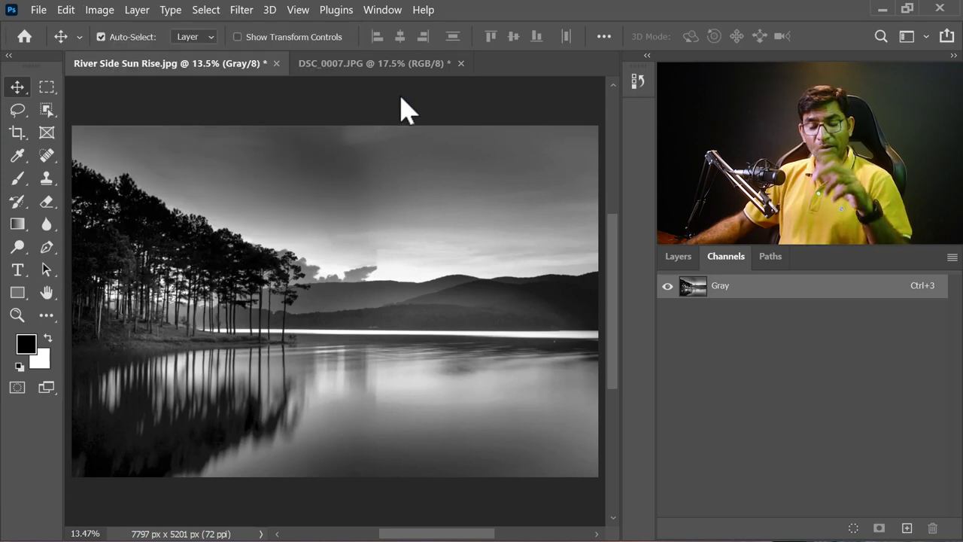
key("ctrl")
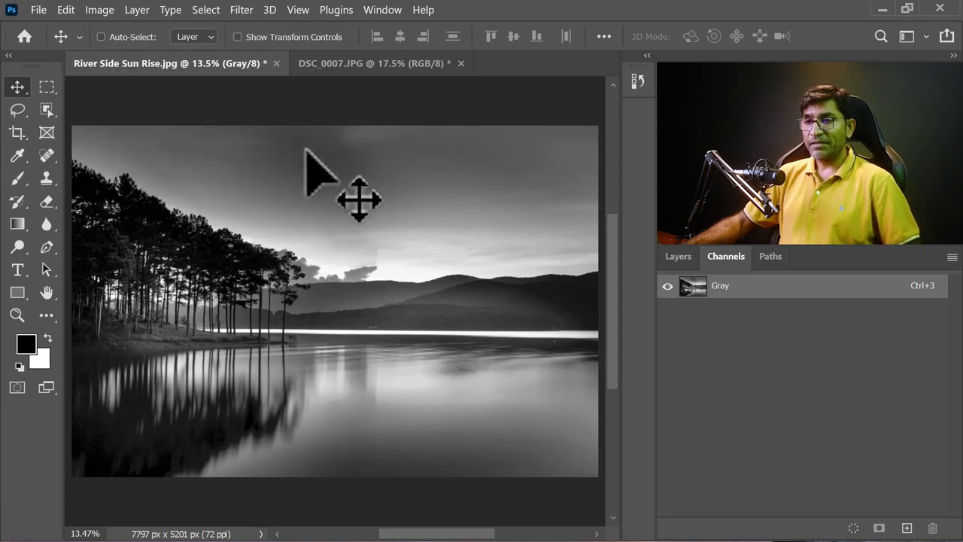
key("ctrl+z")
key("ctrl+z")
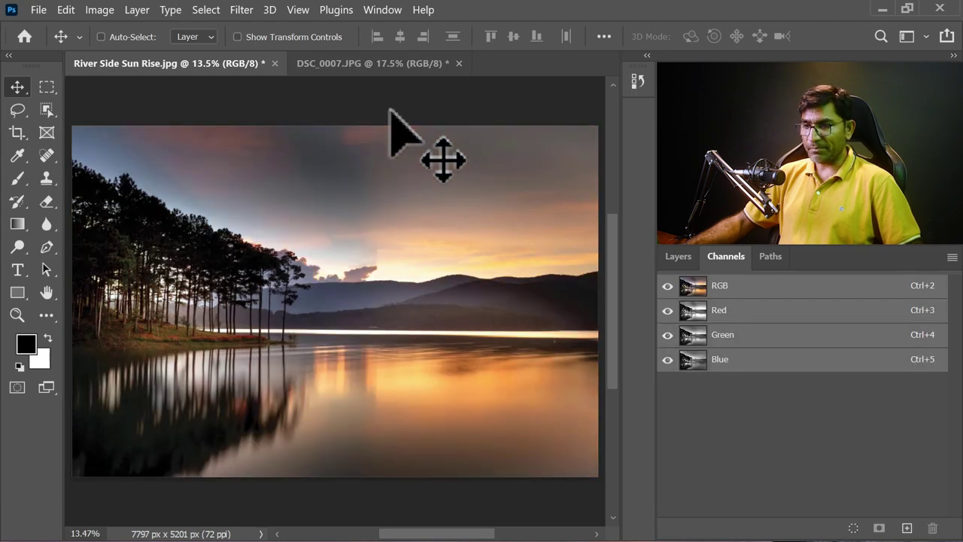
key("ctrl+shift+z")
key("ctrl+z")
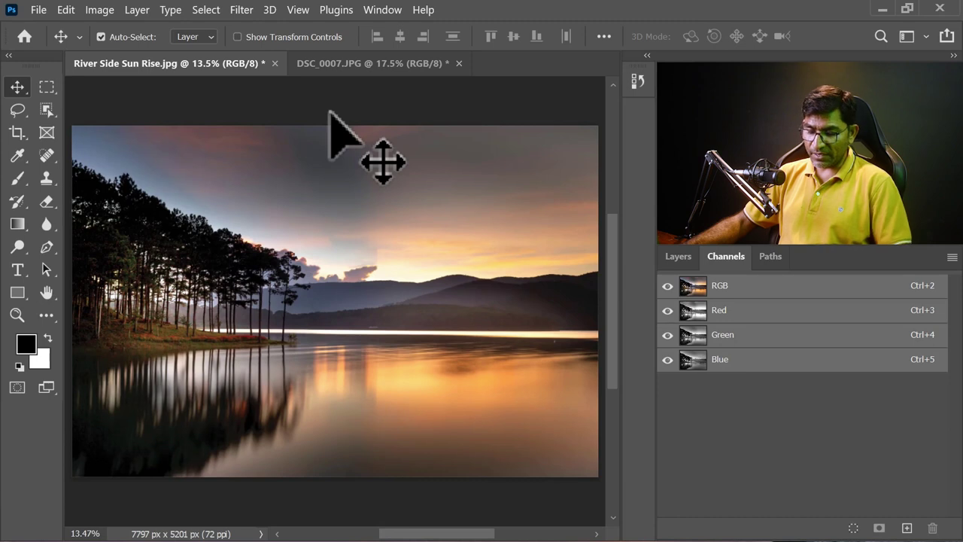
key("ctrl+s")
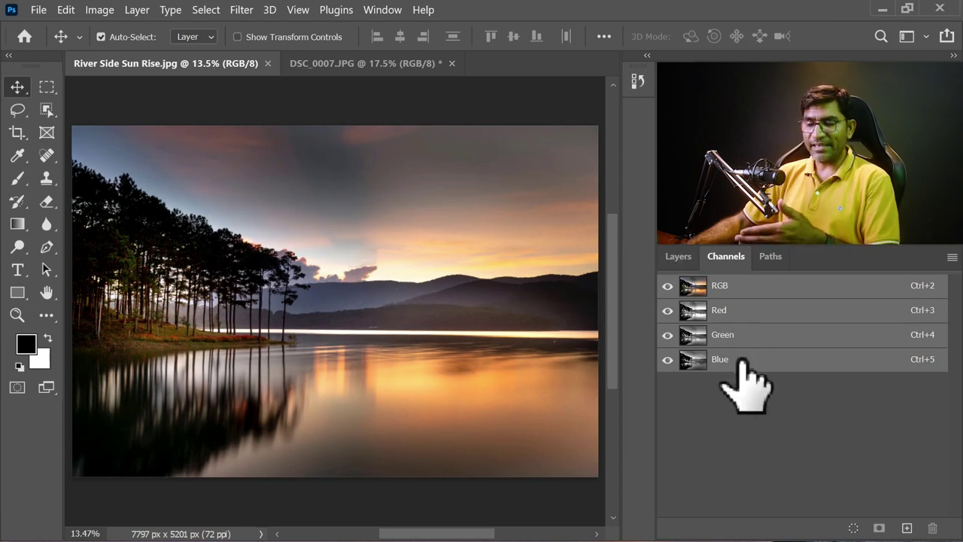
- Convert the photo to Lab Color, then undo back to RGB
left_click(680, 257)
left_click(729, 257)
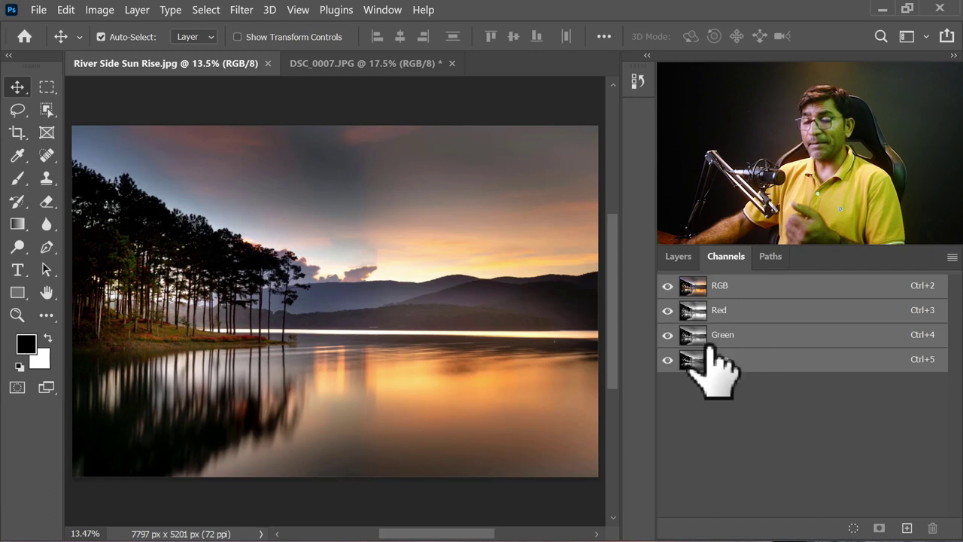
left_click(101, 11)
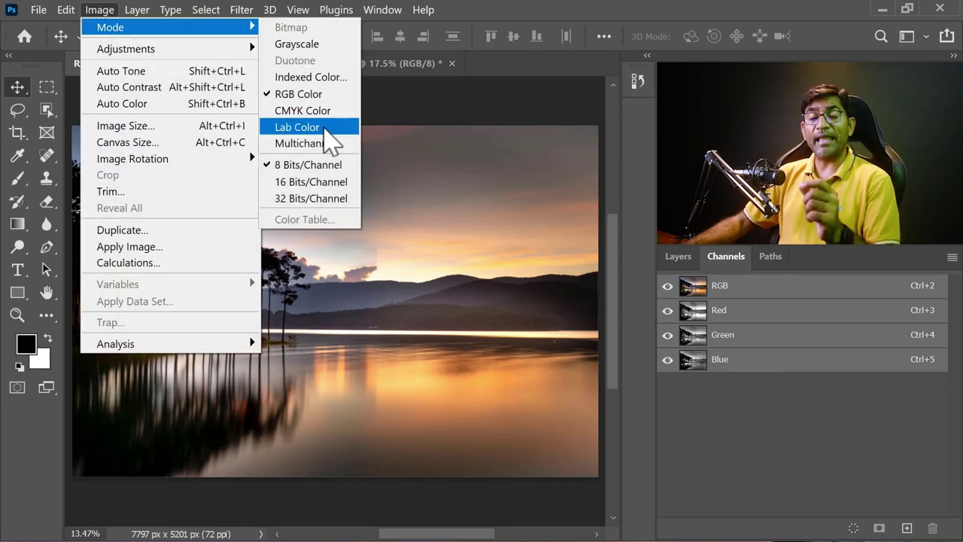
left_click(329, 140)
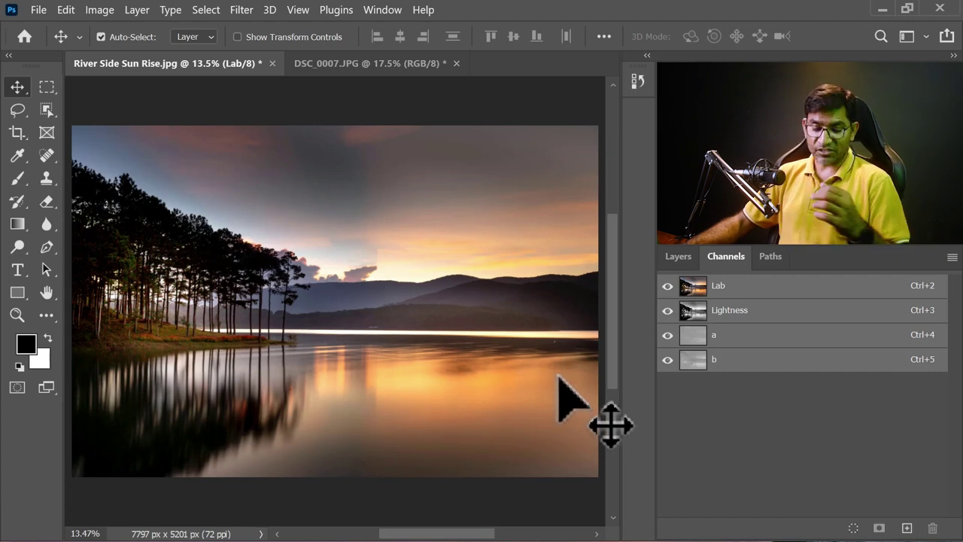
key("ctrl+z")
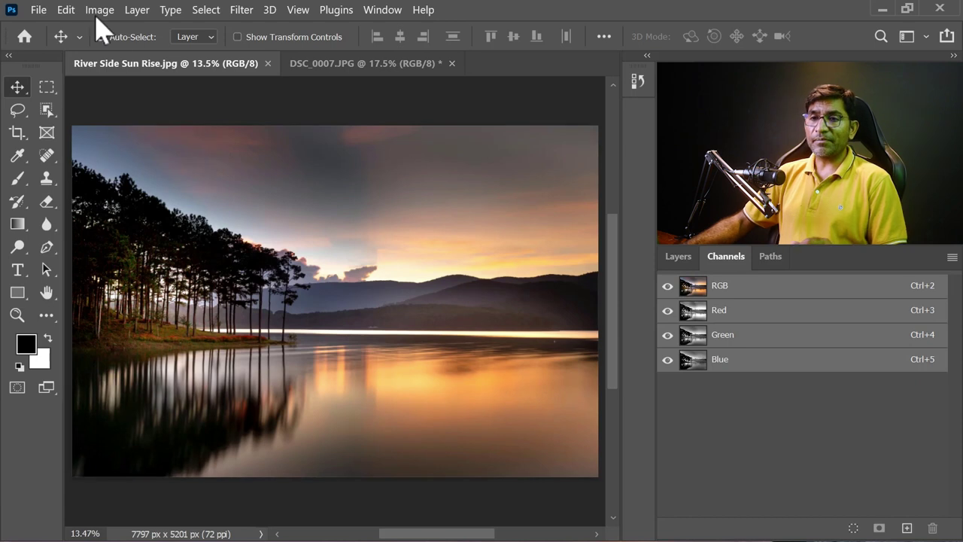
left_click(95, 15)
mouse_move(110, 27)
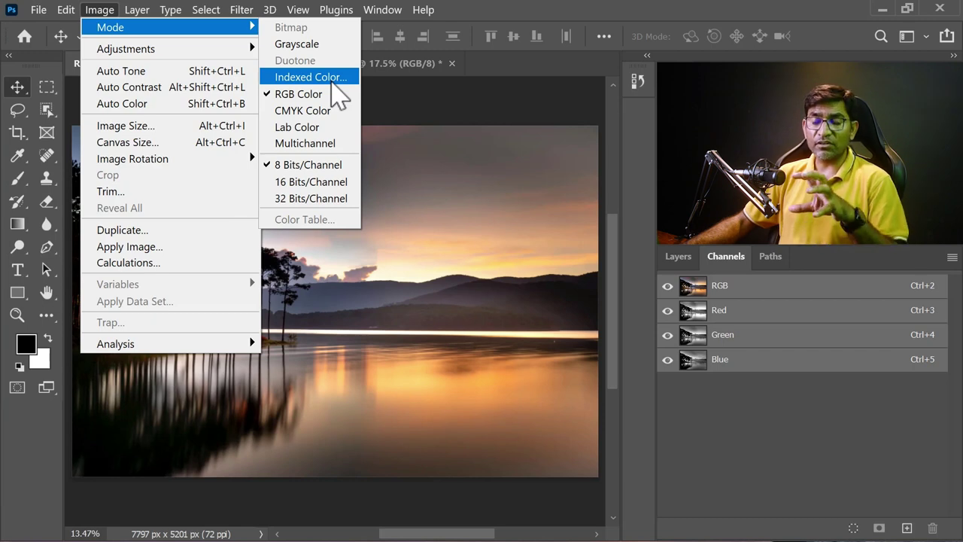
left_click(337, 96)
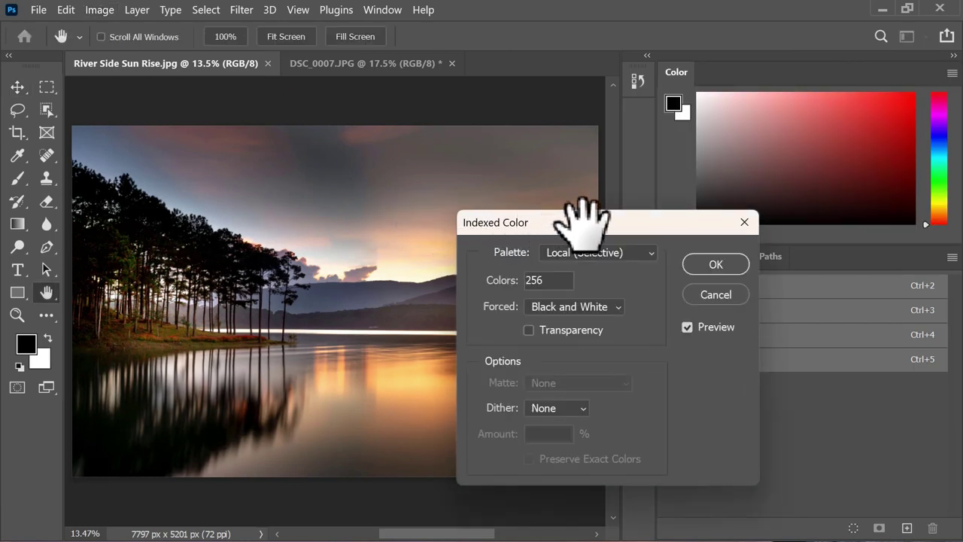
mouse_move(583, 222)
left_mouse_down()
mouse_move(516, 173)
mouse_move(342, 131)
left_mouse_up()
left_click(370, 220)
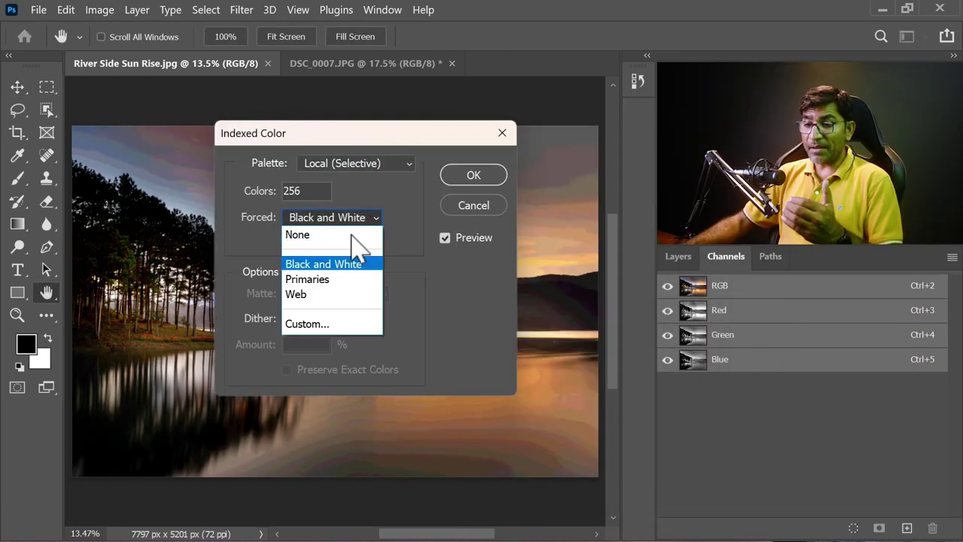
left_click(305, 235)
left_click(314, 191)
type("5")
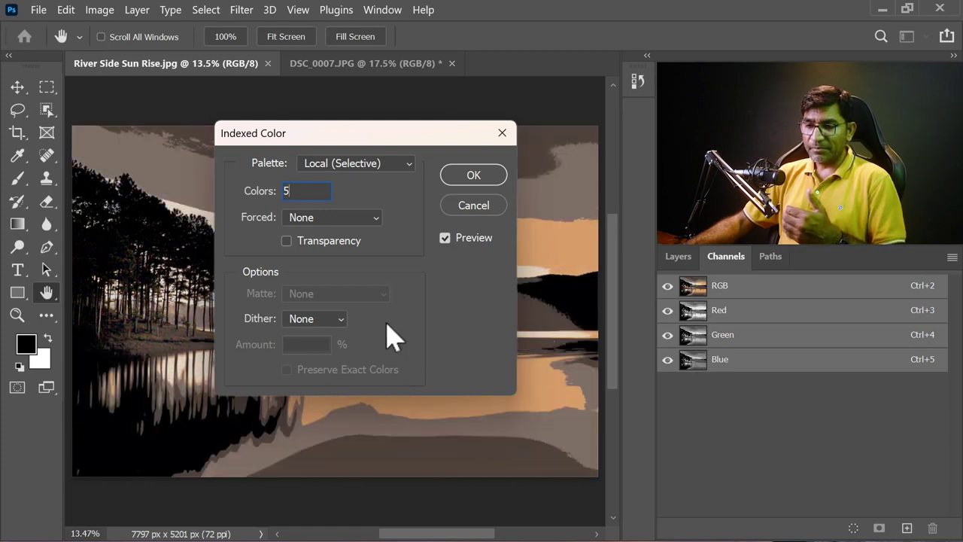
left_click_drag(381, 140, 417, 153)
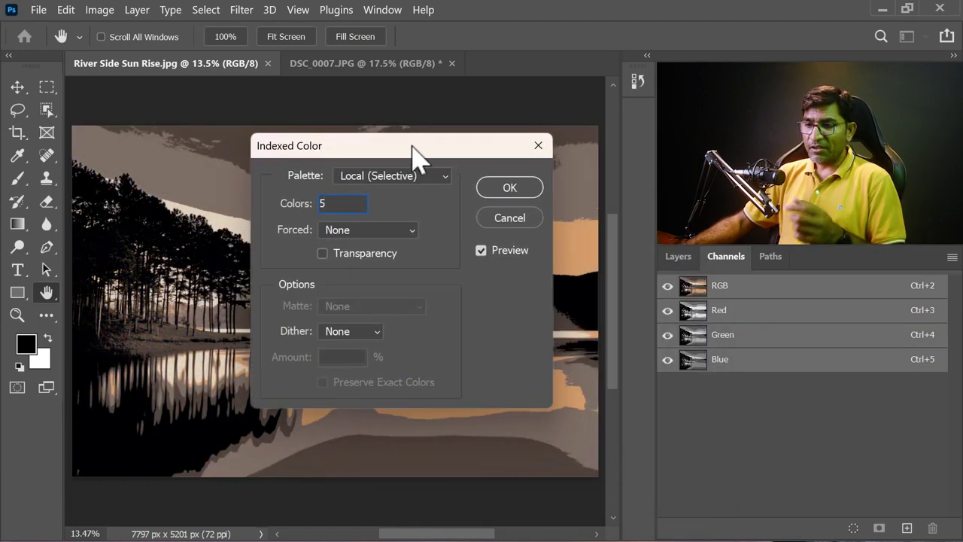
left_click(404, 232)
left_click(352, 337)
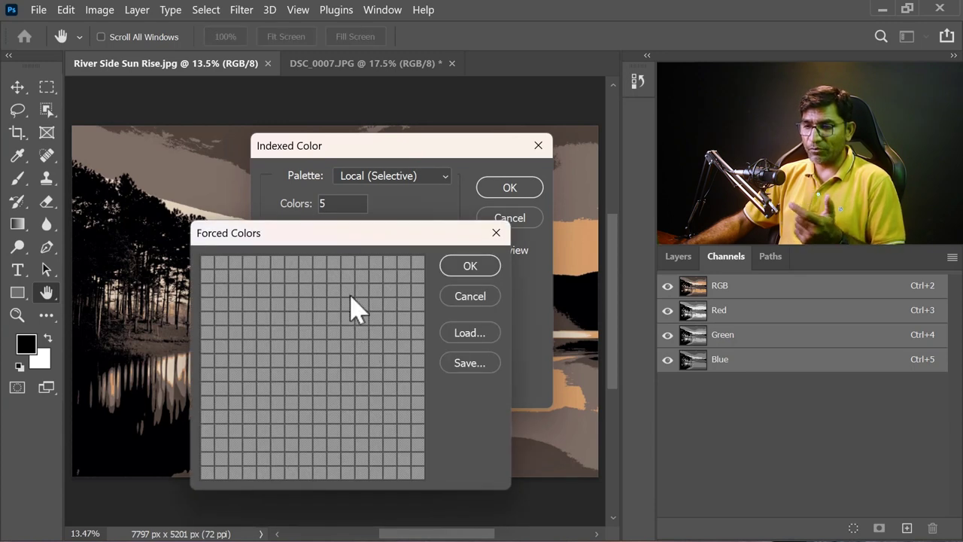
left_click(462, 298)
left_click(391, 230)
left_click(354, 295)
left_click(371, 235)
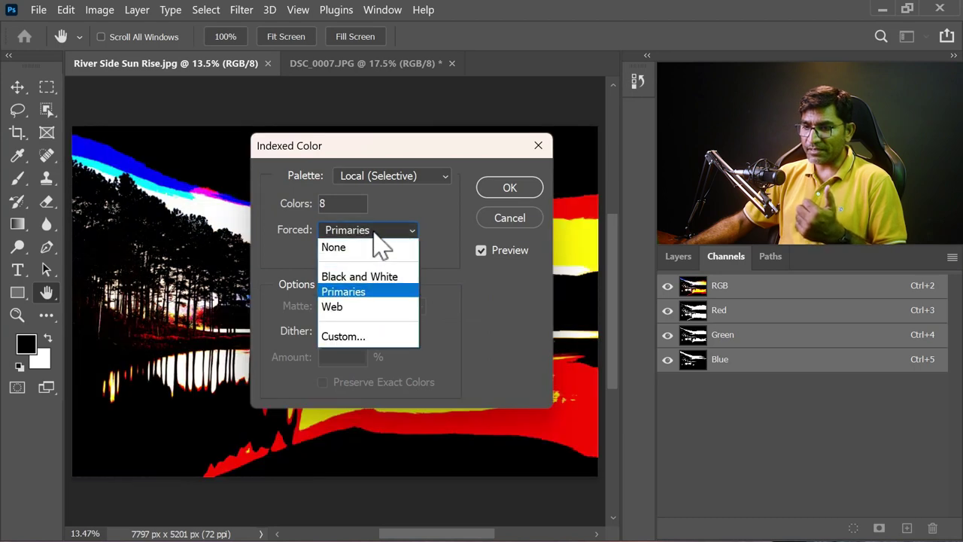
left_click(350, 333)
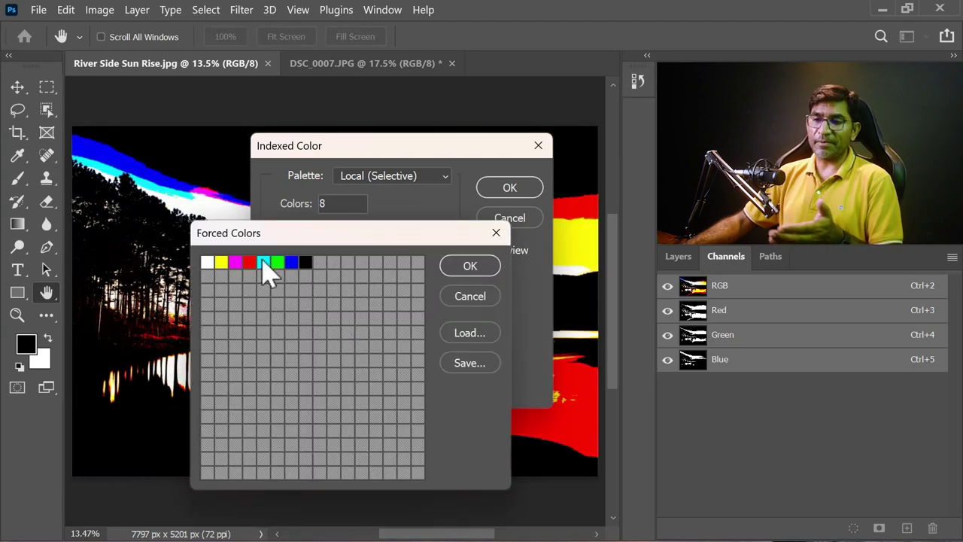
left_click_drag(338, 239, 379, 243)
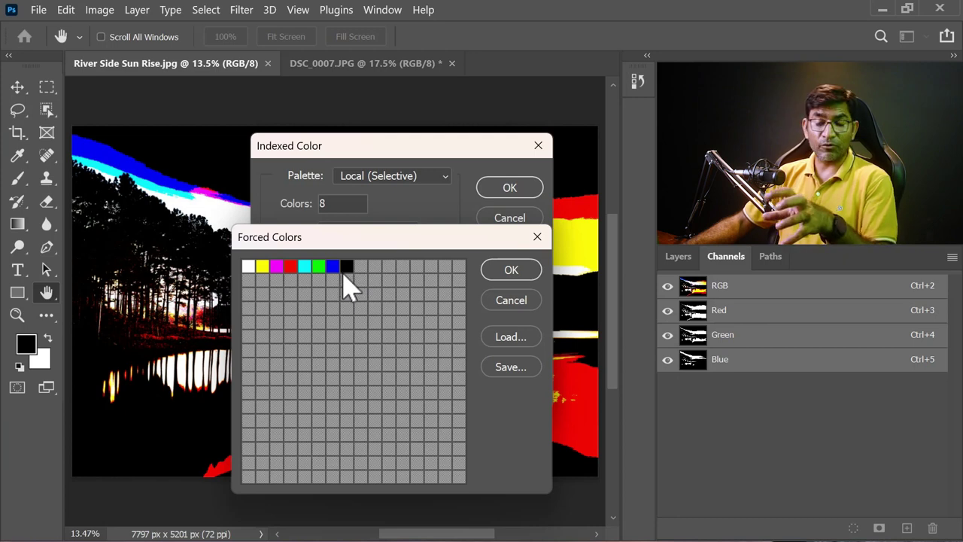
left_click(511, 301)
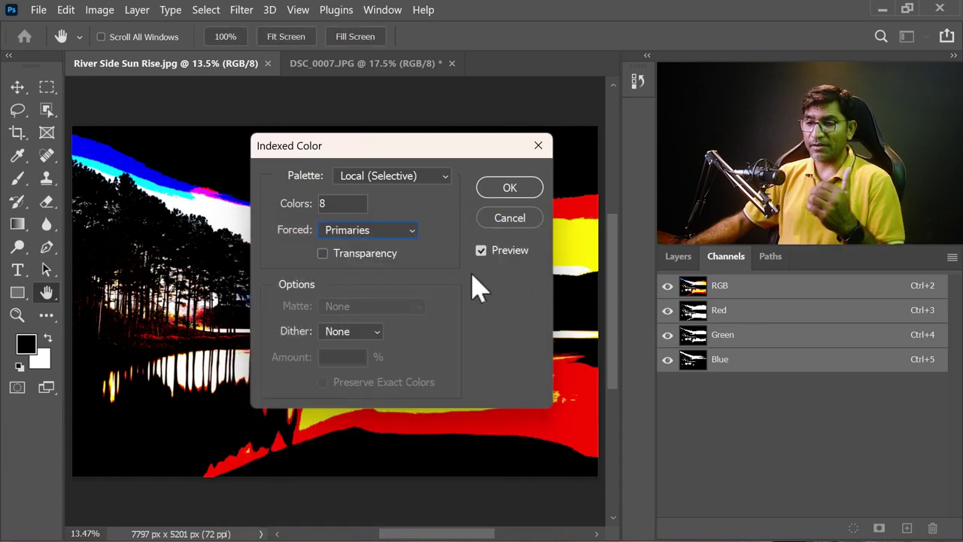
left_click(500, 223)
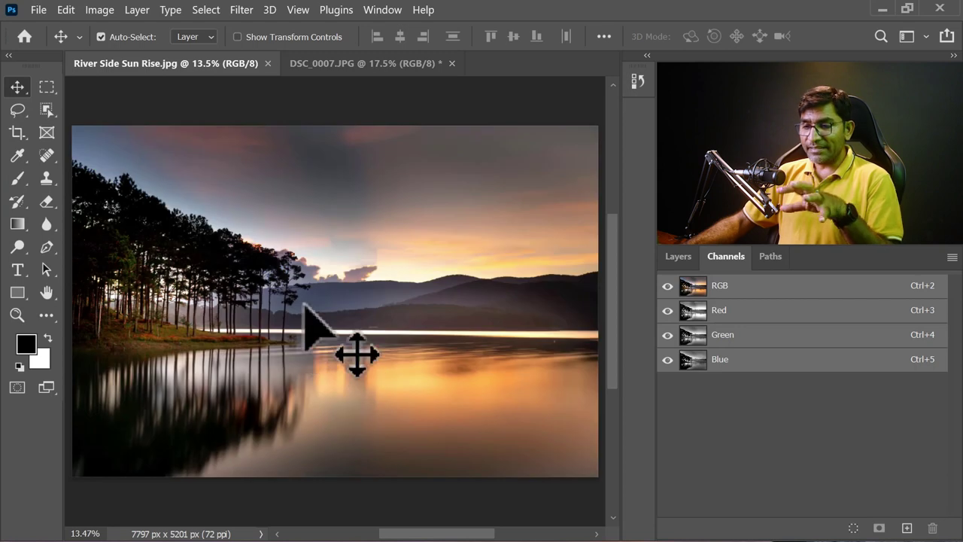
- Convert the lake photo to Grayscale, discarding colour, then to Indexed Color
left_click(106, 11)
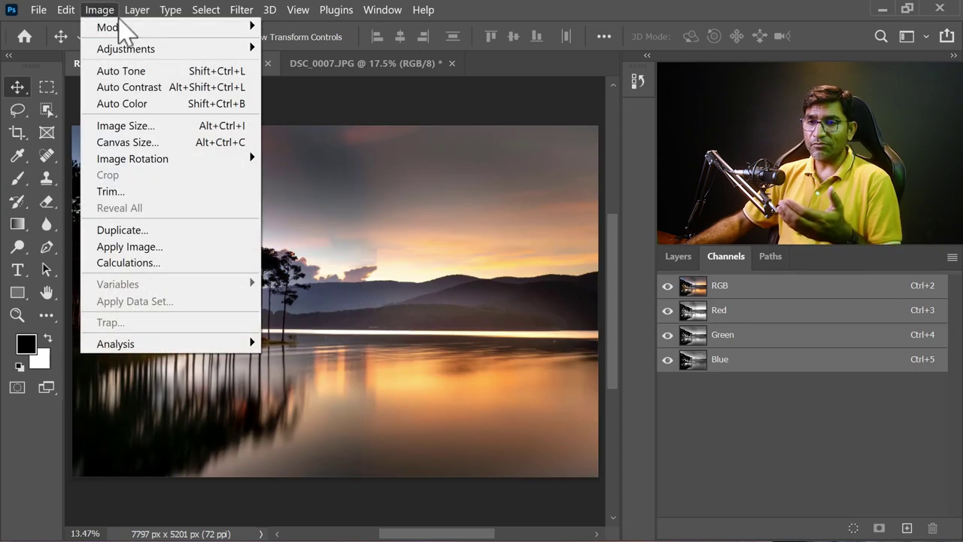
left_click(303, 42)
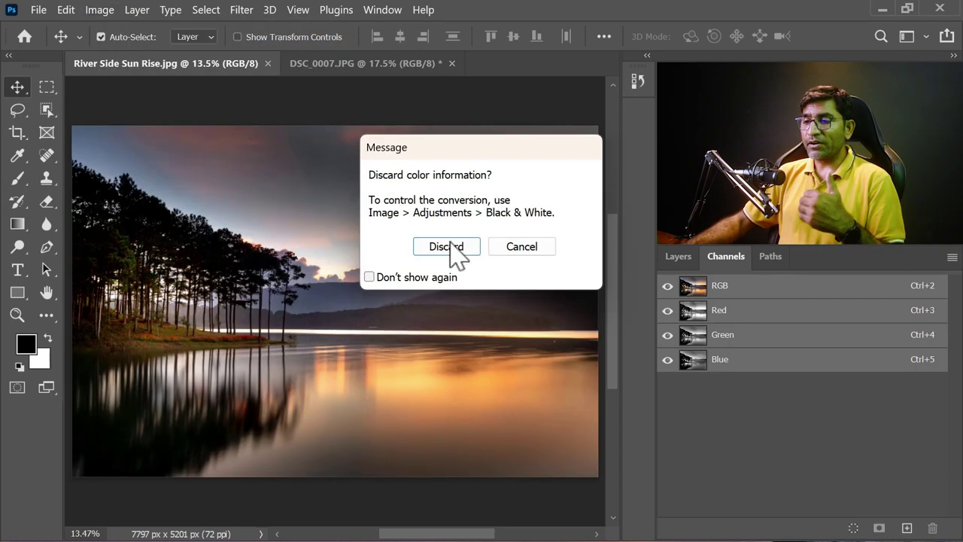
left_click(449, 258)
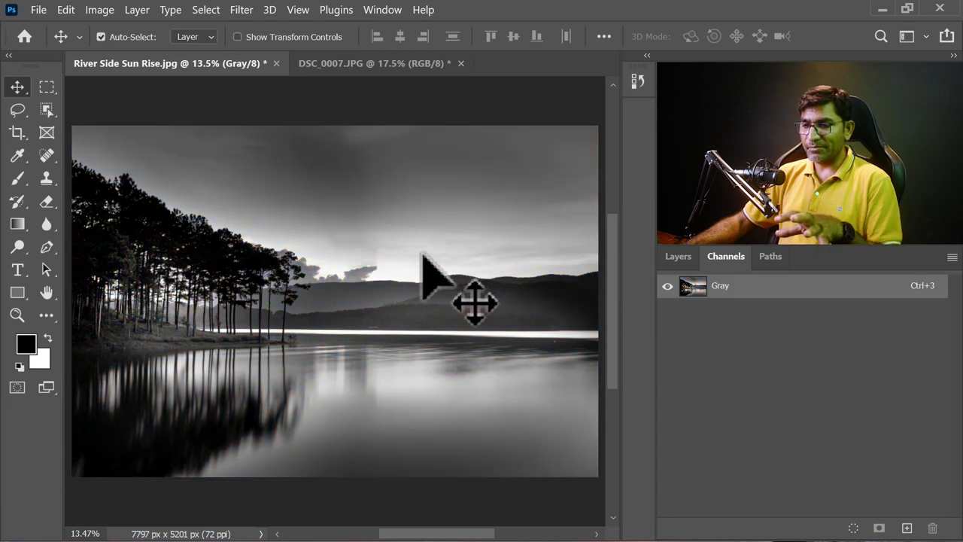
left_click(98, 10)
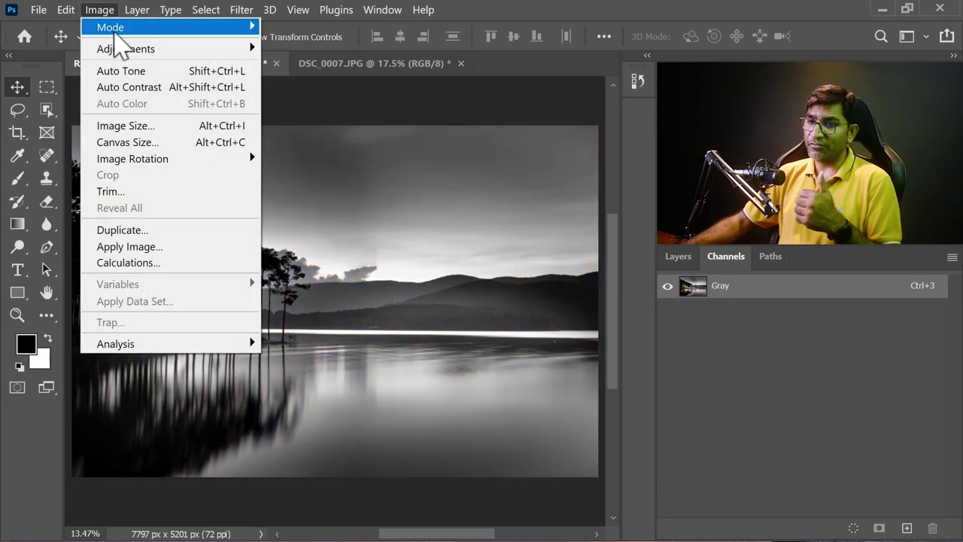
left_click(301, 77)
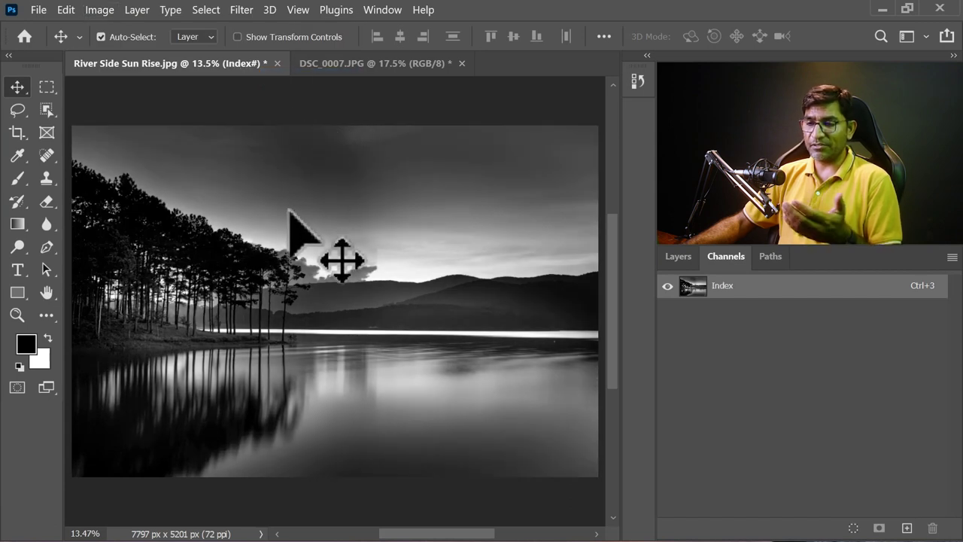
left_click(101, 11)
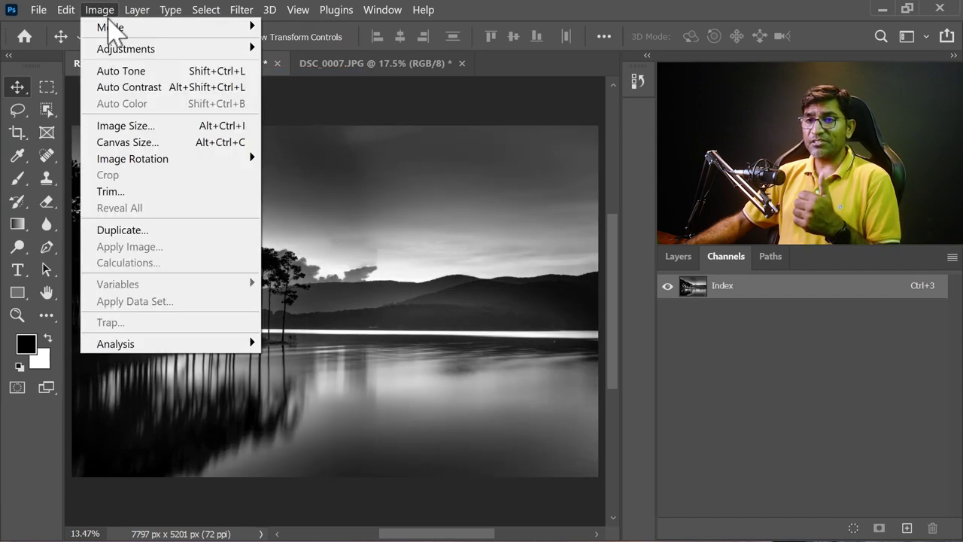
mouse_move(110, 27)
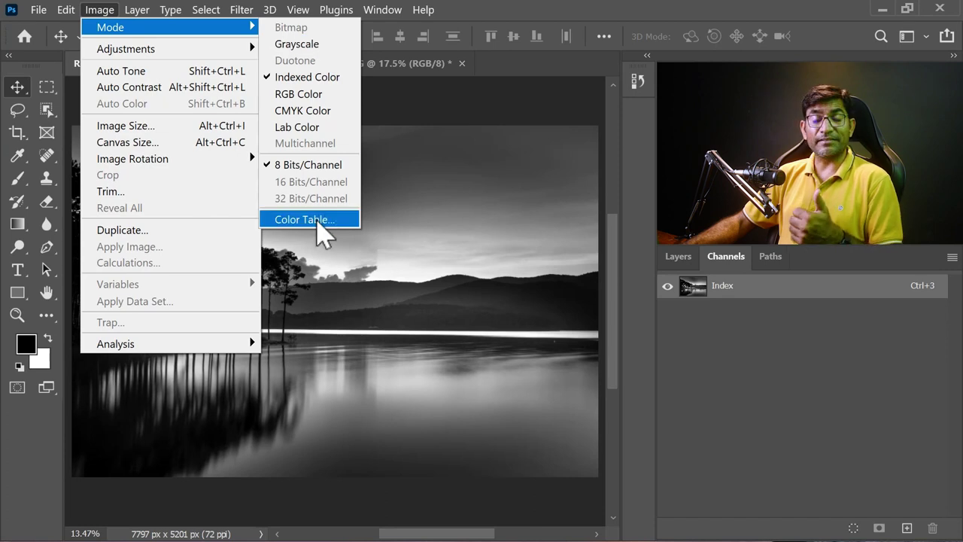
- Apply the Black Body preset colour table, then convert the photo back to RGB Color
left_click(318, 221)
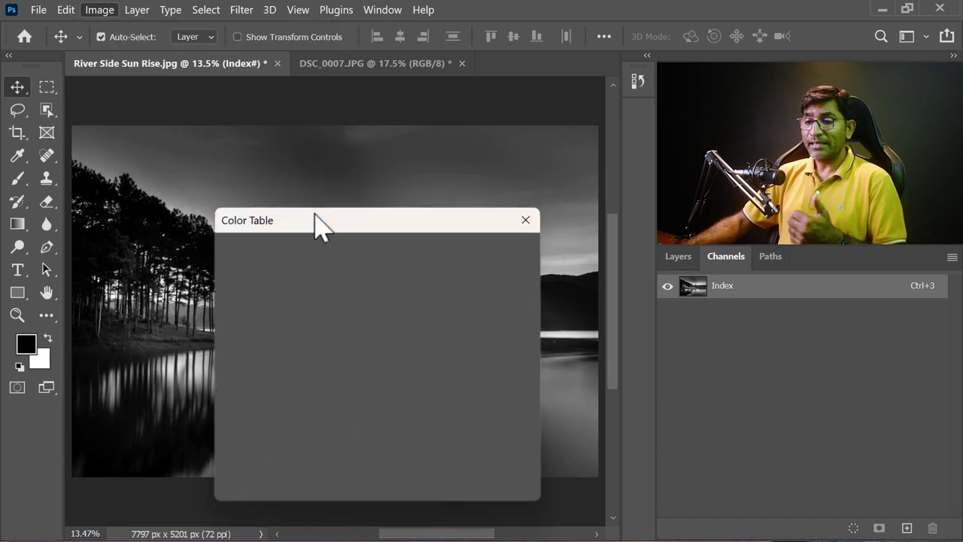
left_click_drag(389, 216, 383, 144)
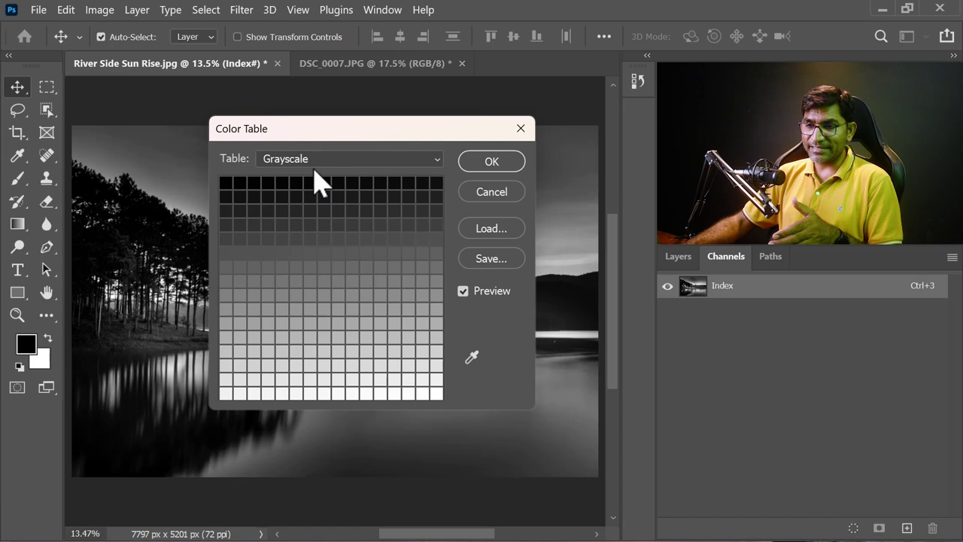
left_click(386, 160)
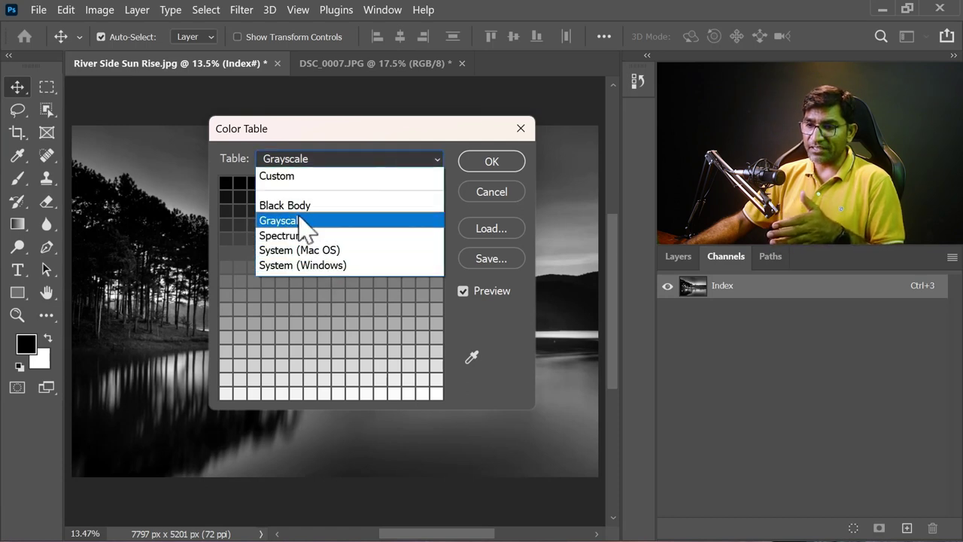
left_click(297, 205)
left_click(487, 162)
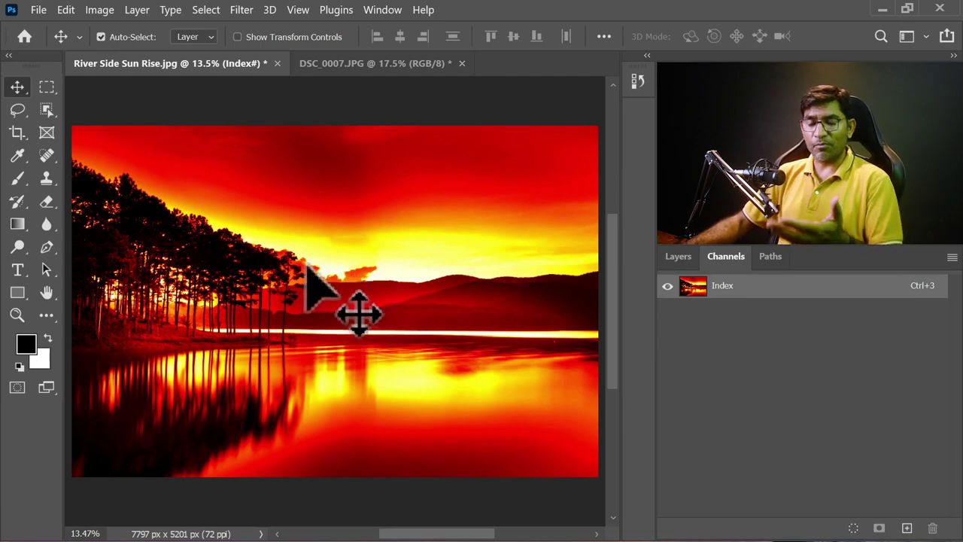
left_click(100, 10)
mouse_move(110, 27)
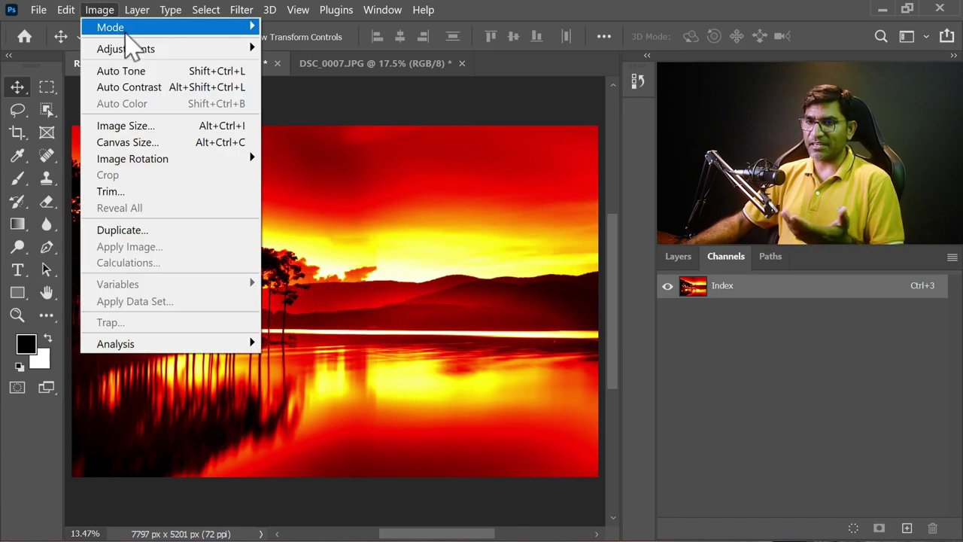
left_click(320, 93)
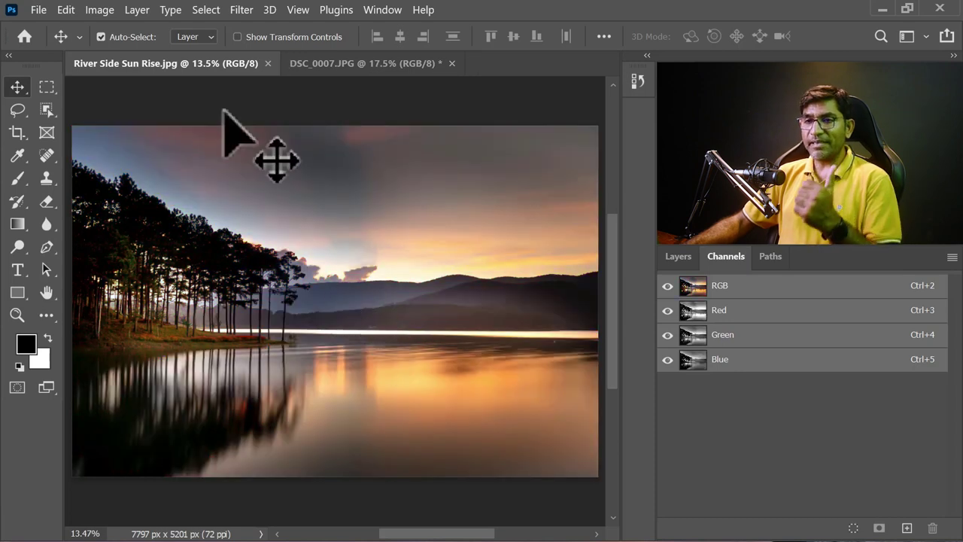
- Add a Curves adjustment layer with the white point output set to 10
left_click(98, 12)
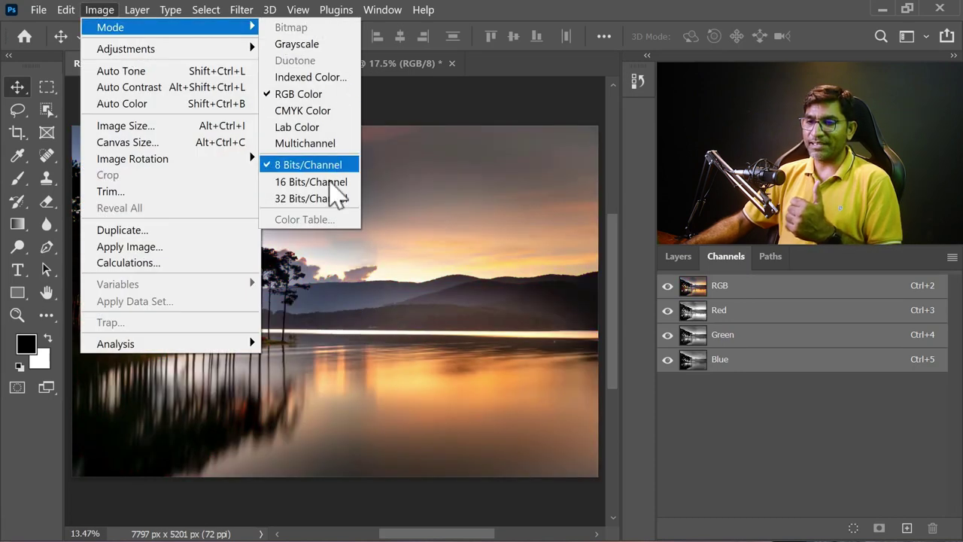
mouse_move(111, 28)
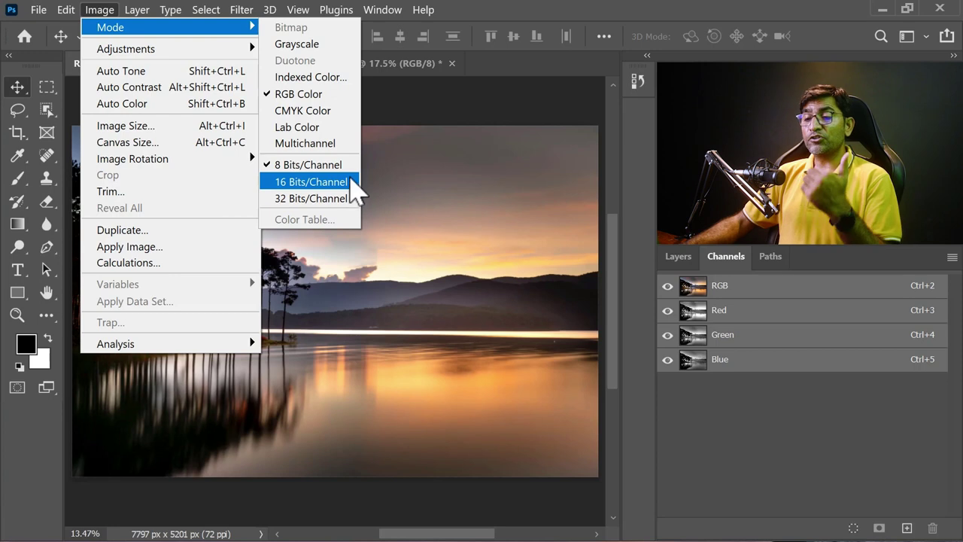
left_click(468, 171)
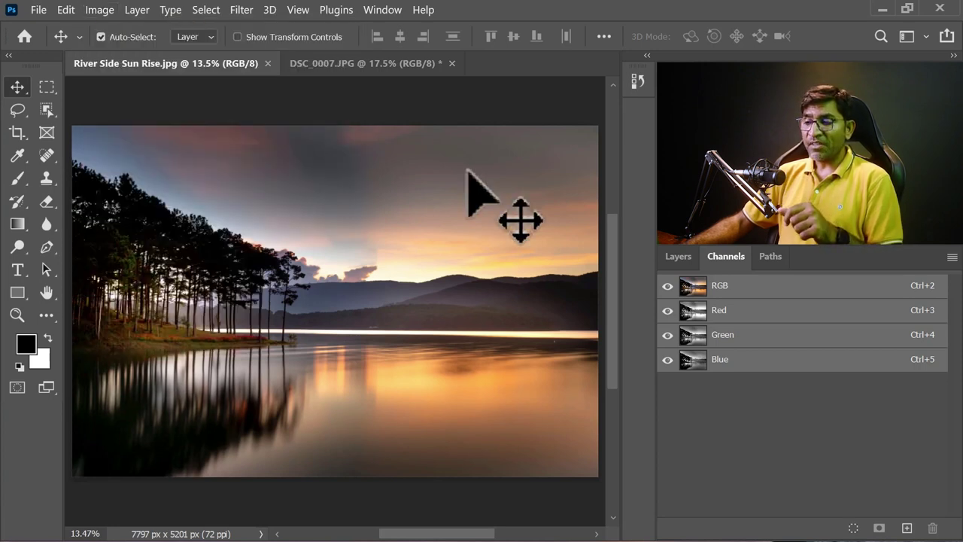
left_click(678, 258)
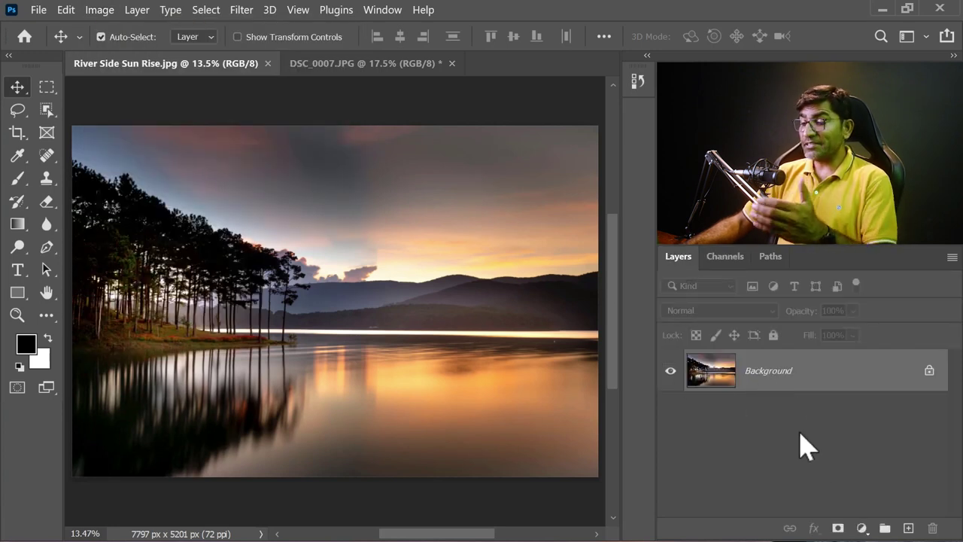
left_click(862, 529)
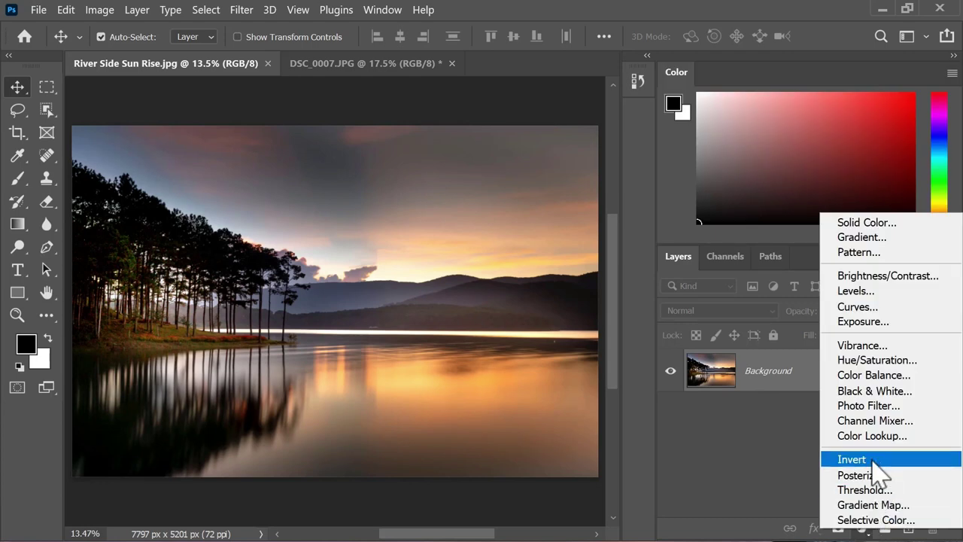
left_click(858, 307)
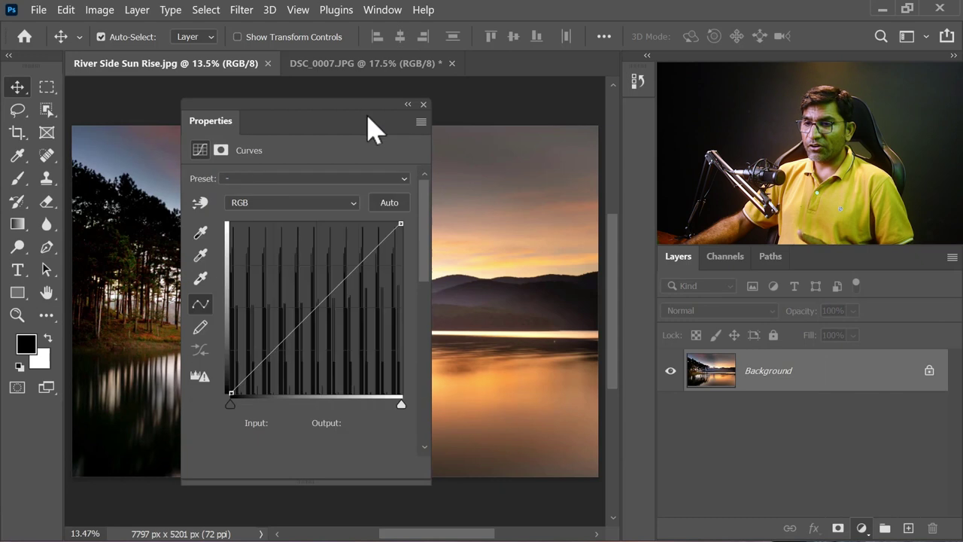
left_click_drag(333, 112, 366, 103)
left_click_drag(434, 213, 434, 265)
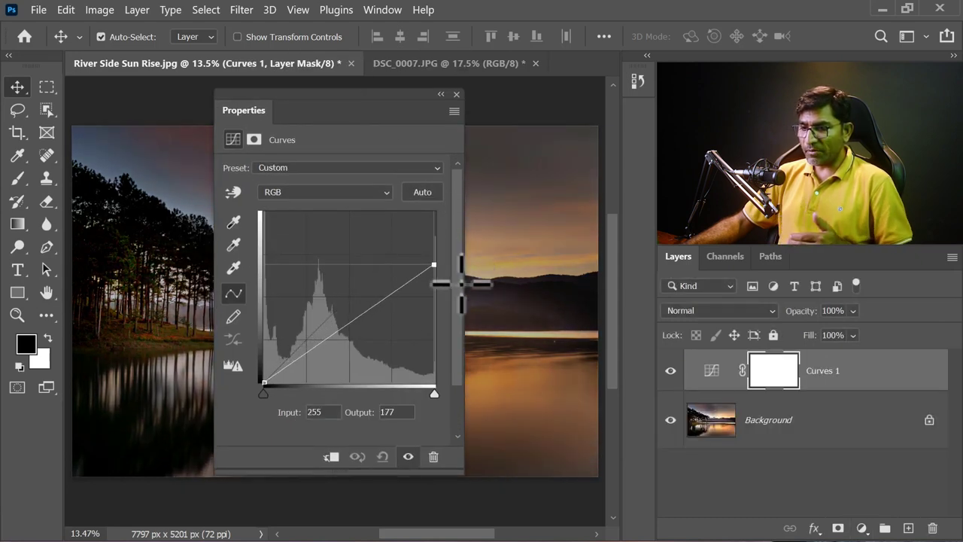
type("1")
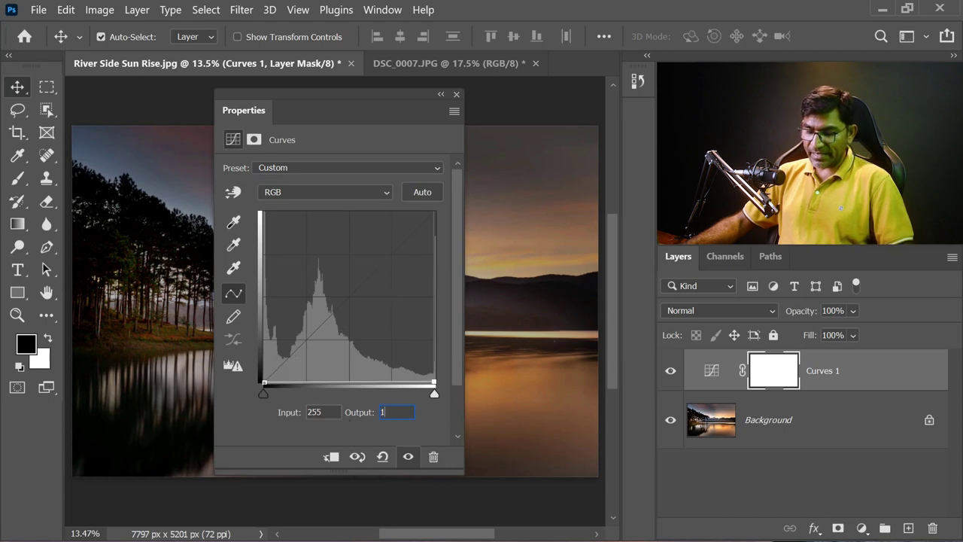
type("0")
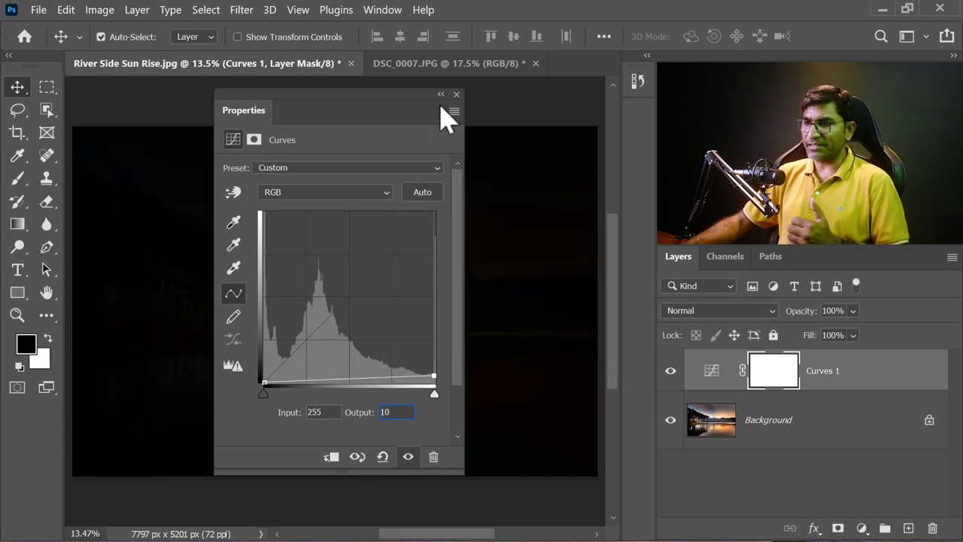
left_click(457, 94)
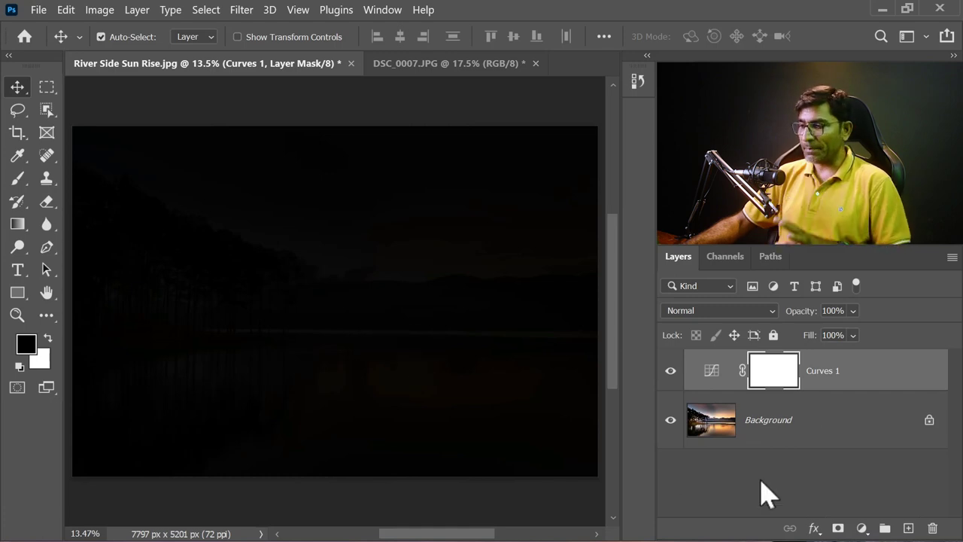
- Add a Curves 2 layer with white point input 10 and output 255
left_click(863, 529)
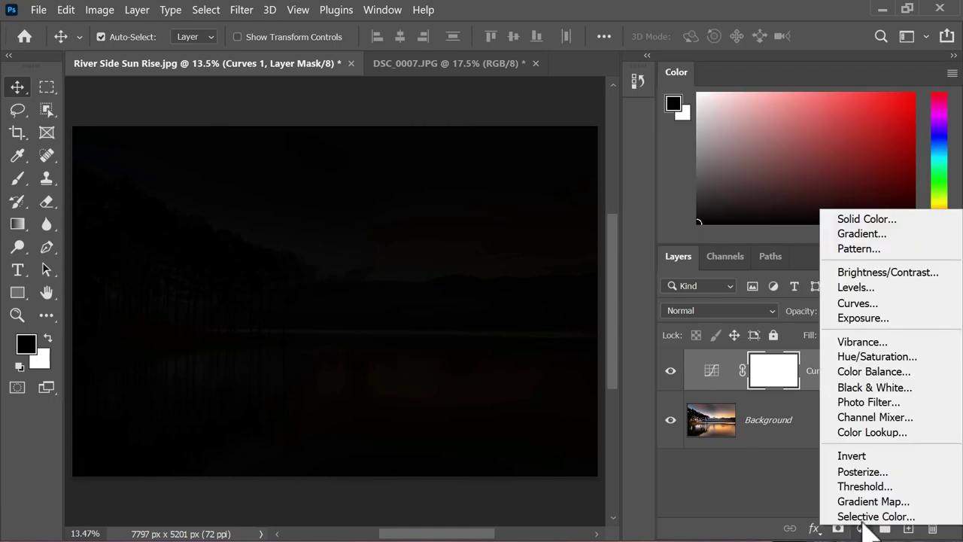
left_click(858, 305)
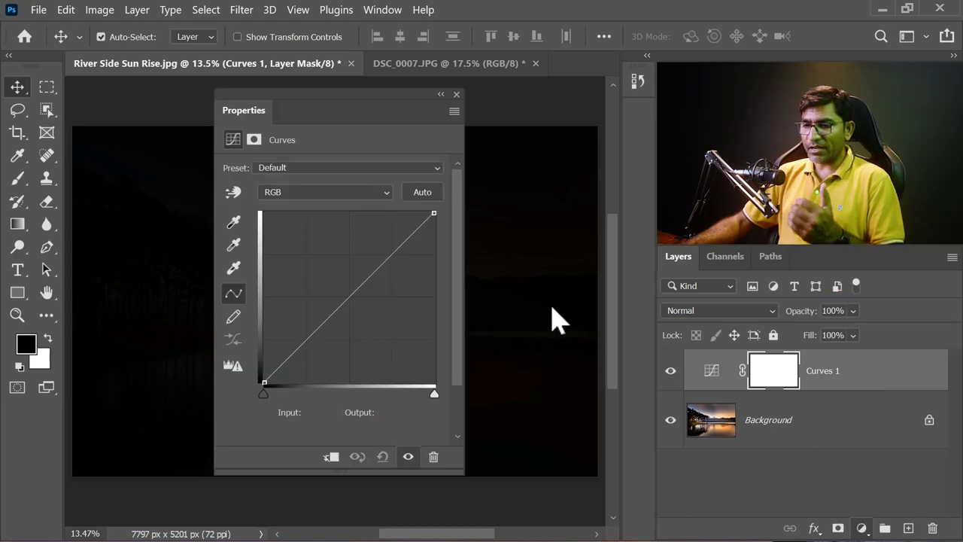
left_click_drag(434, 215, 292, 215)
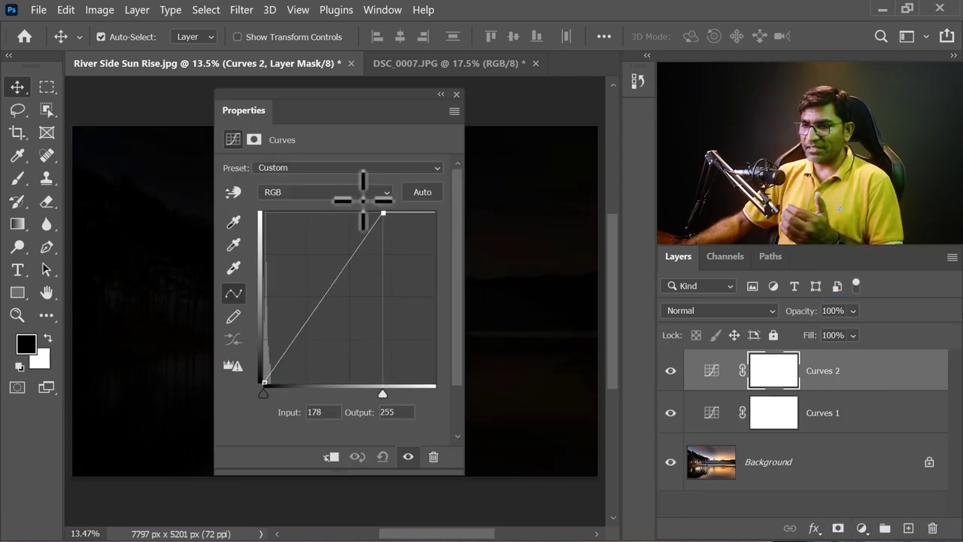
left_click(326, 414)
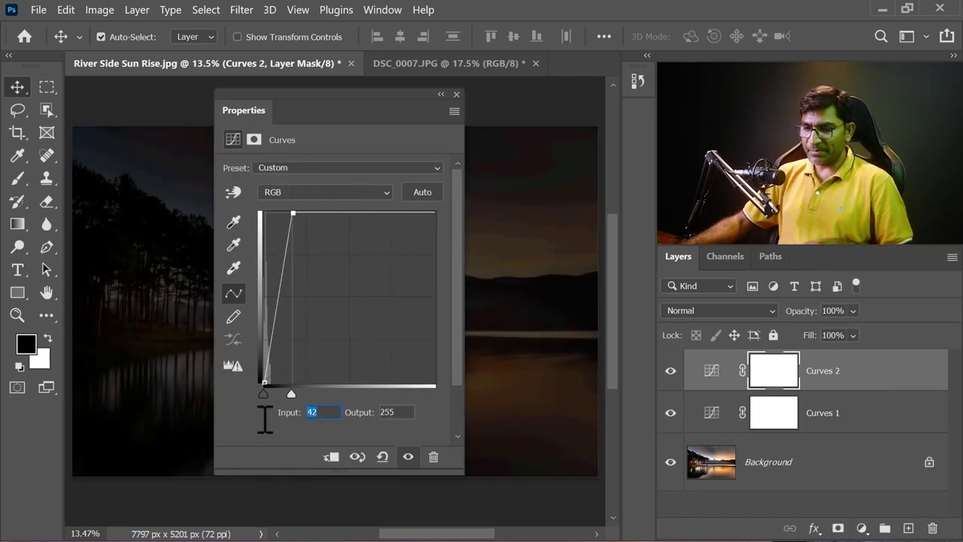
type("0")
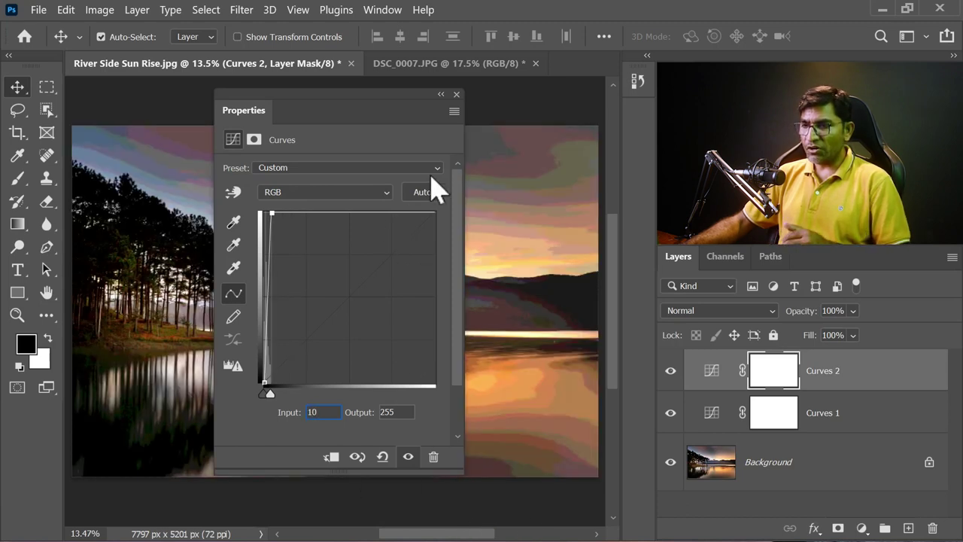
left_click(456, 95)
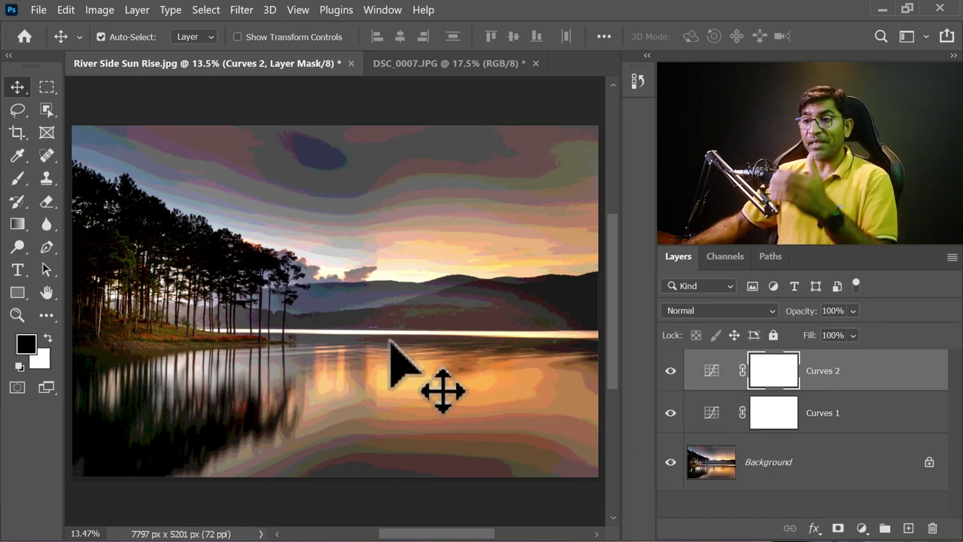
- Convert the lake photo to 16 Bits/Channel, zoom to 50% to inspect banding, then fit on screen
left_click(100, 11)
mouse_move(110, 28)
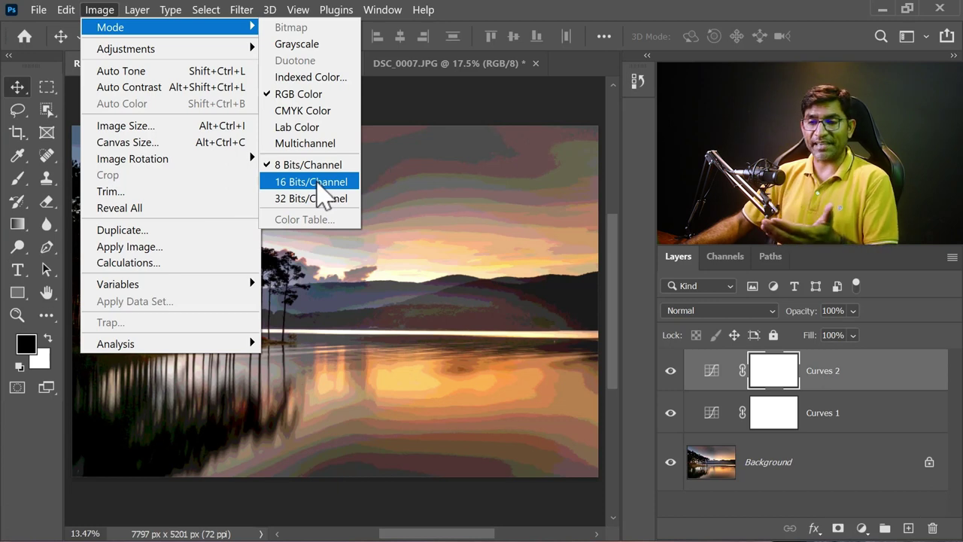
left_click(322, 194)
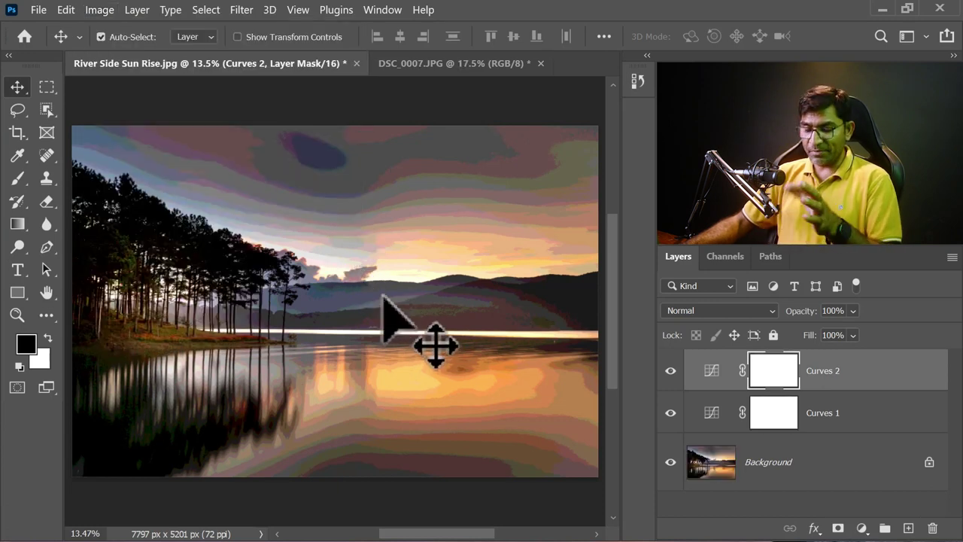
key("ctrl+plus")
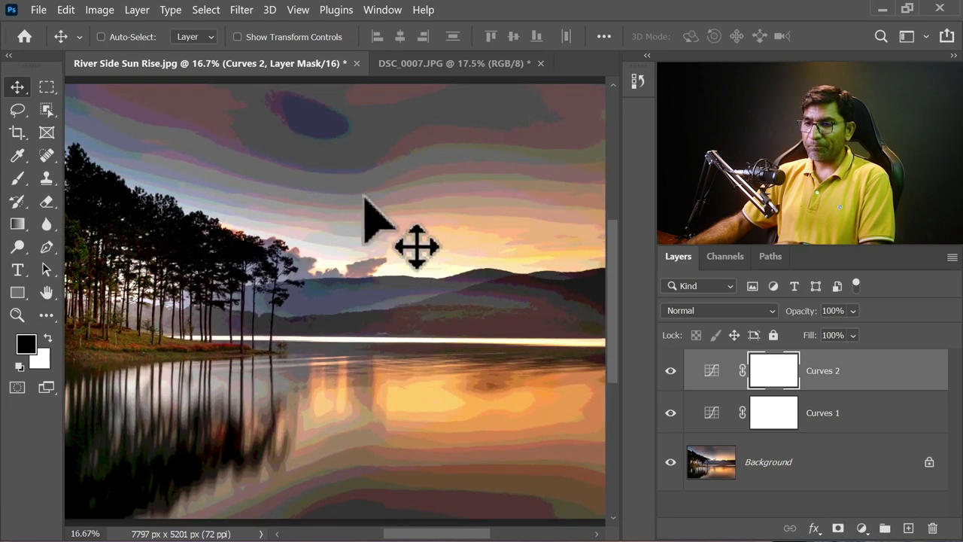
key("ctrl+plus")
key("ctrl+plus")
key("ctrl+plus")
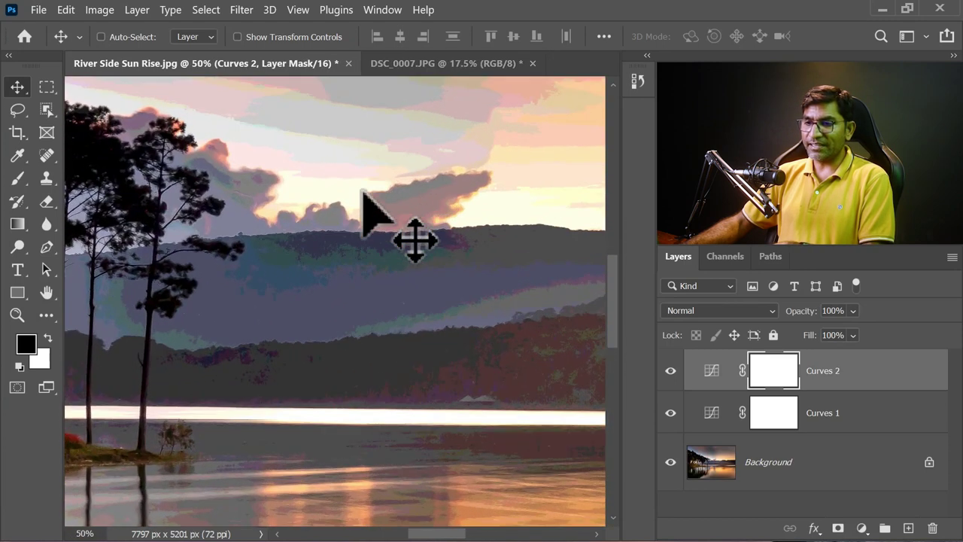
key("ctrl+plus")
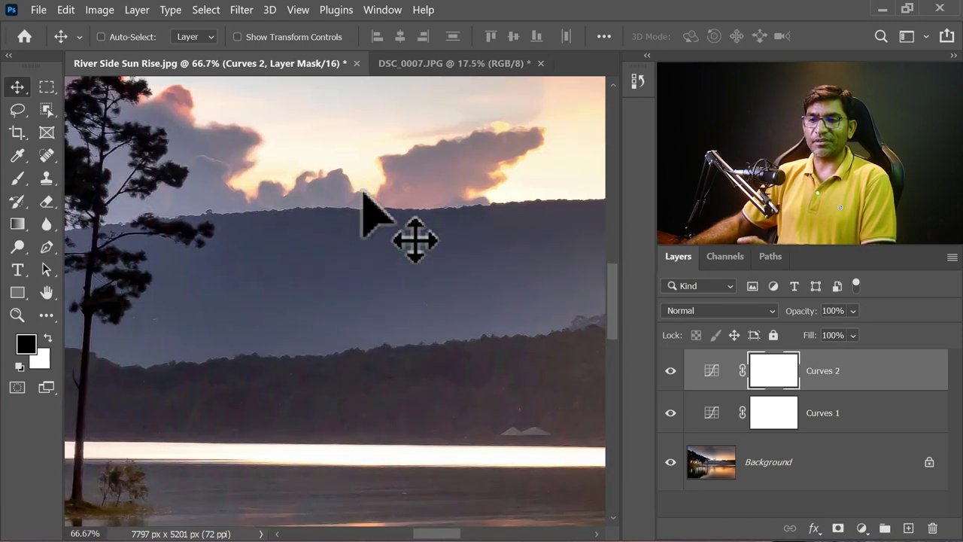
key("ctrl+0")
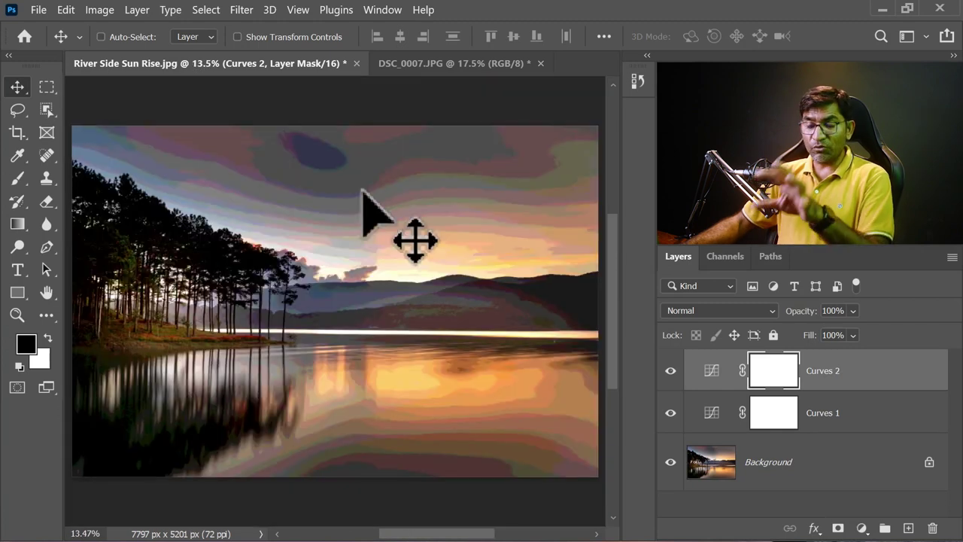
- Convert the lake photo to 32 Bits/Channel with Don't Flatten, then browse the Adjustments list
left_click(101, 11)
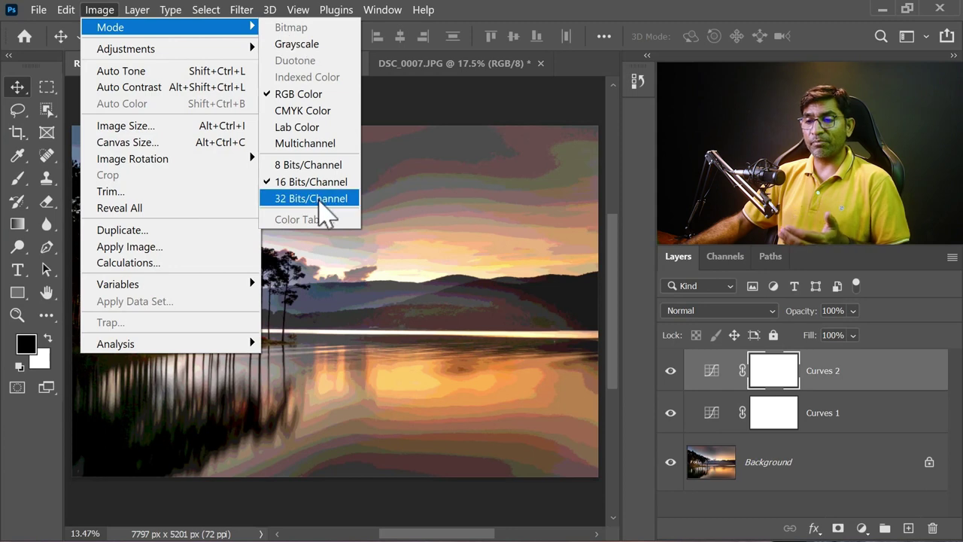
left_click(320, 199)
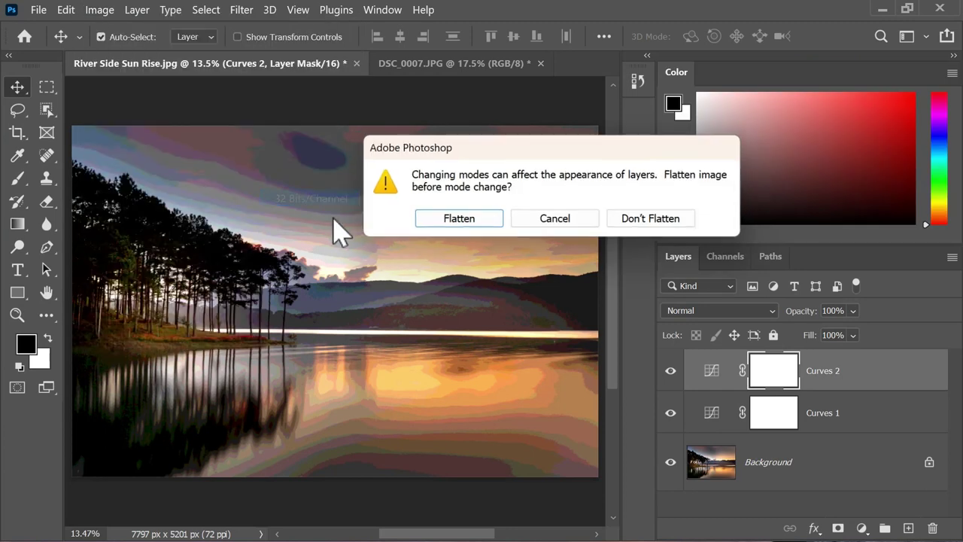
left_click(644, 223)
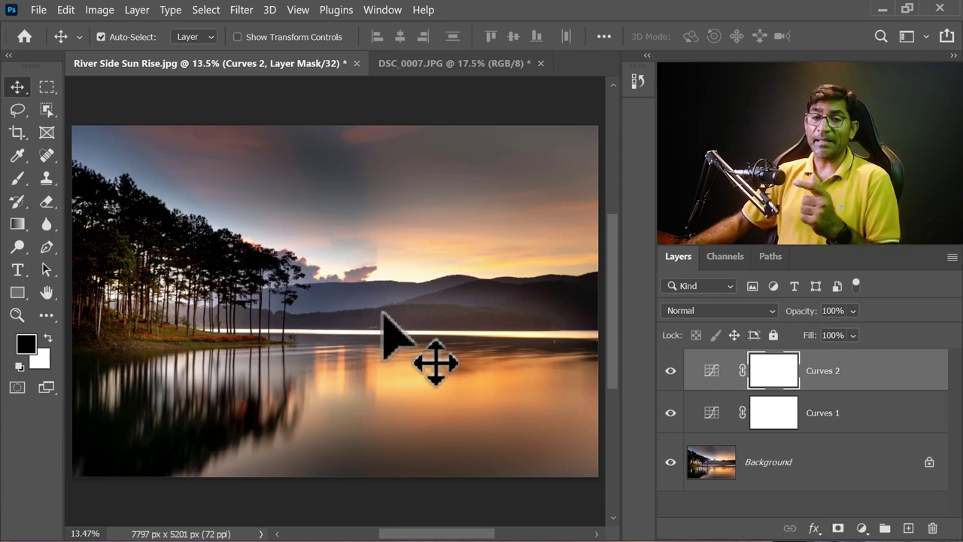
left_click(96, 10)
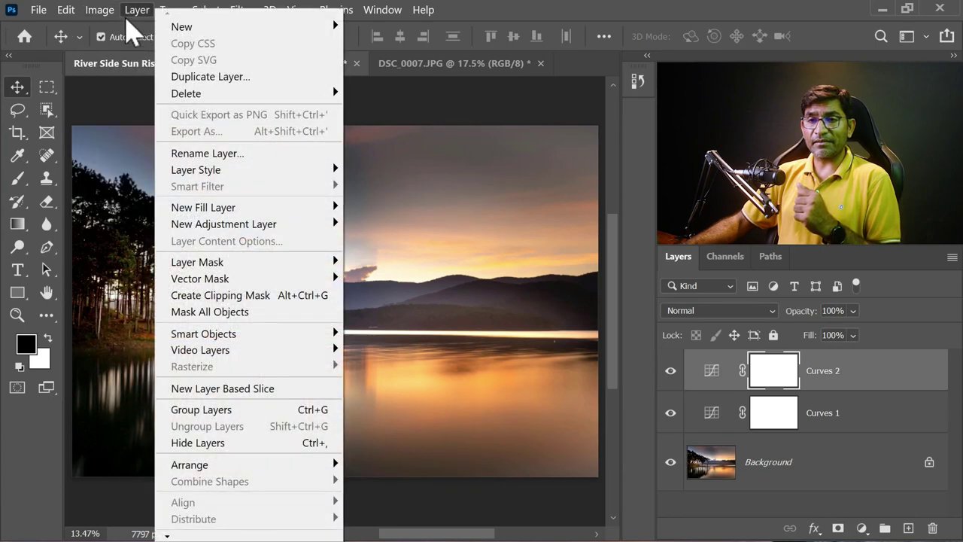
mouse_move(126, 48)
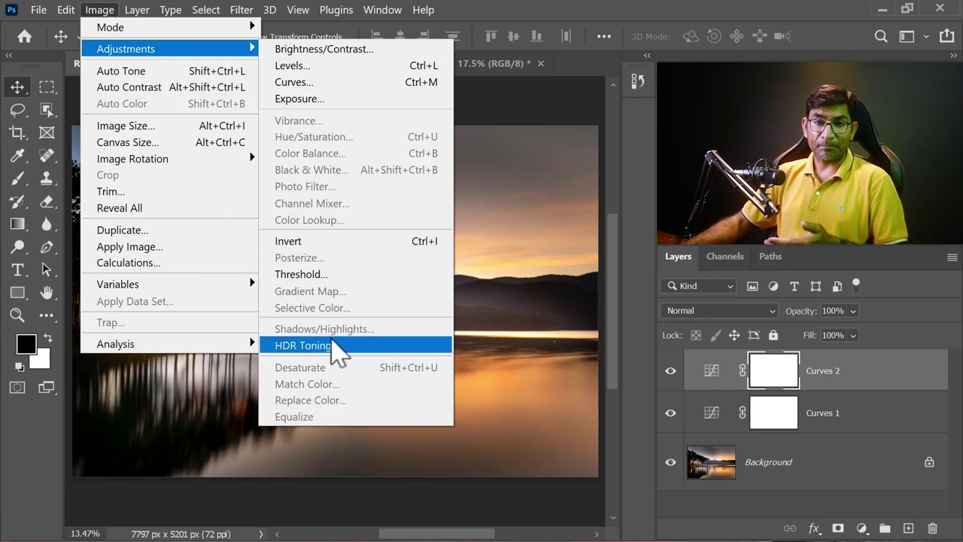
left_click(334, 344)
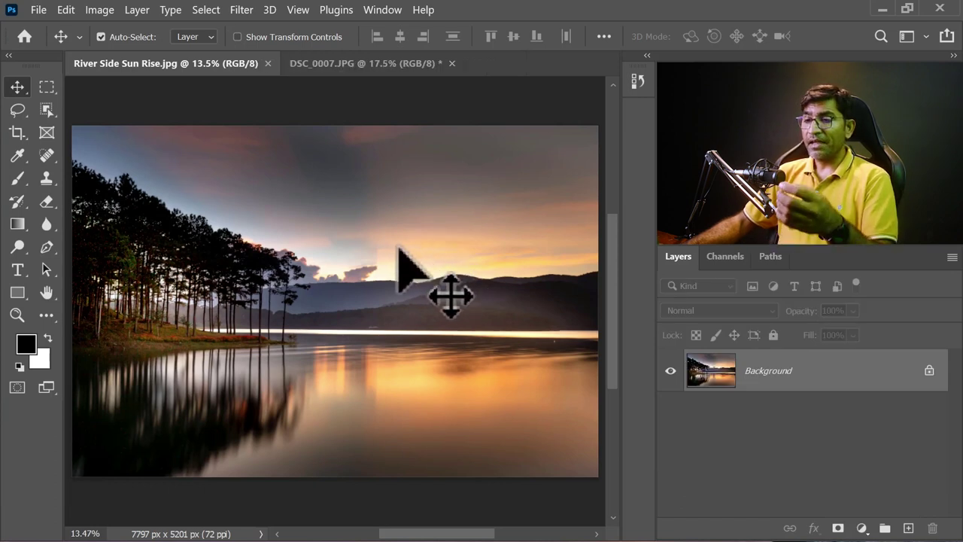
- Switch to the DSC_0007.JPG photo and open the Image menu's adjustments
left_click(340, 67)
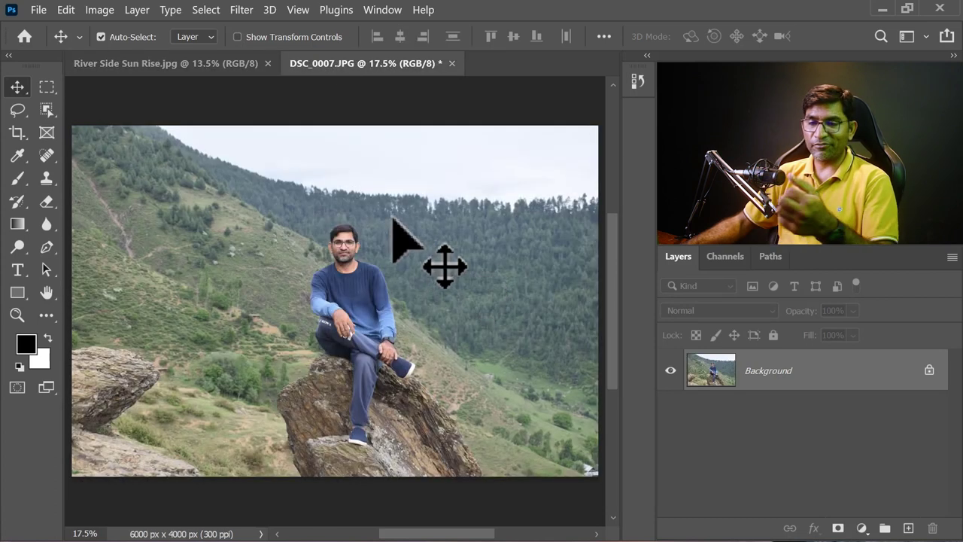
left_click(97, 9)
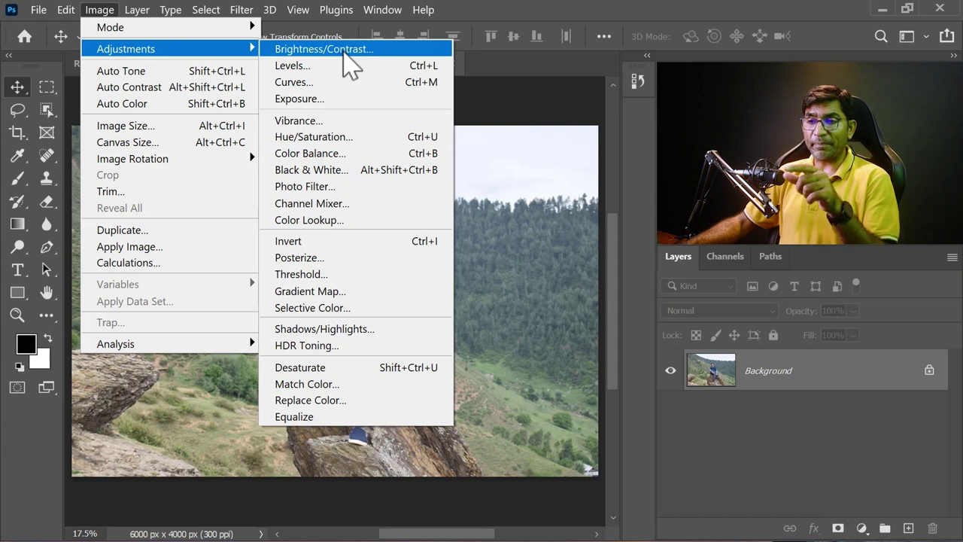
- Apply Brightness/Contrast with brightness 52 and contrast 40 to the mountain photo
left_click(344, 54)
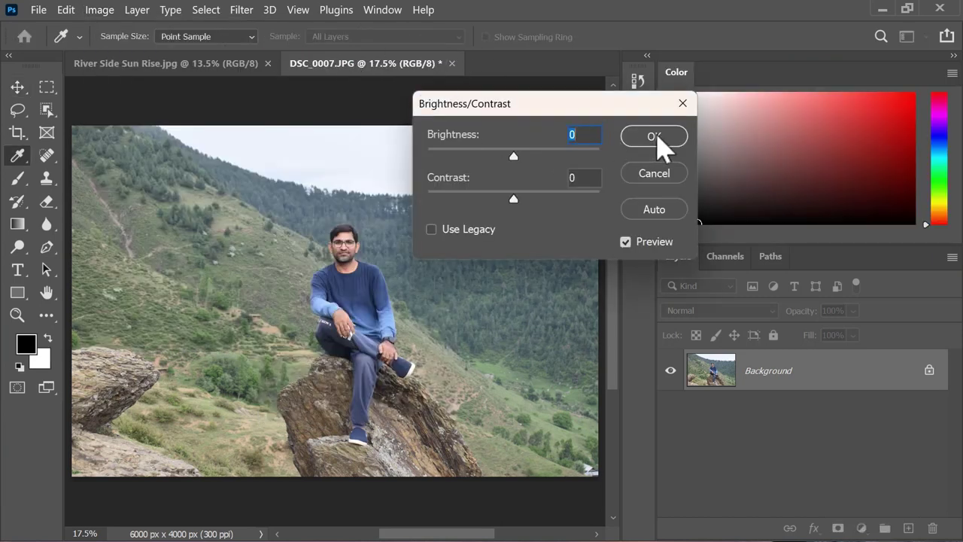
left_click_drag(514, 155, 543, 155)
left_click_drag(514, 199, 548, 198)
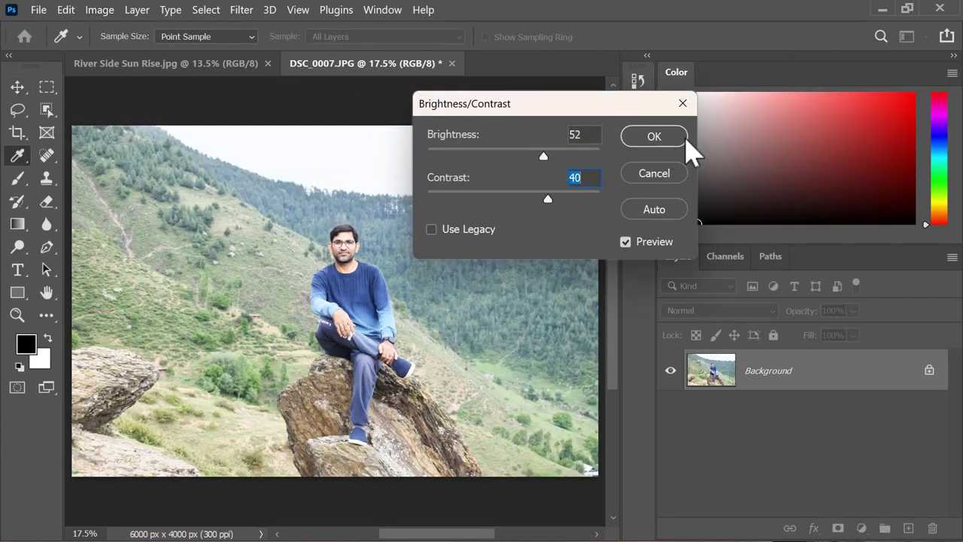
key("Return")
key("v")
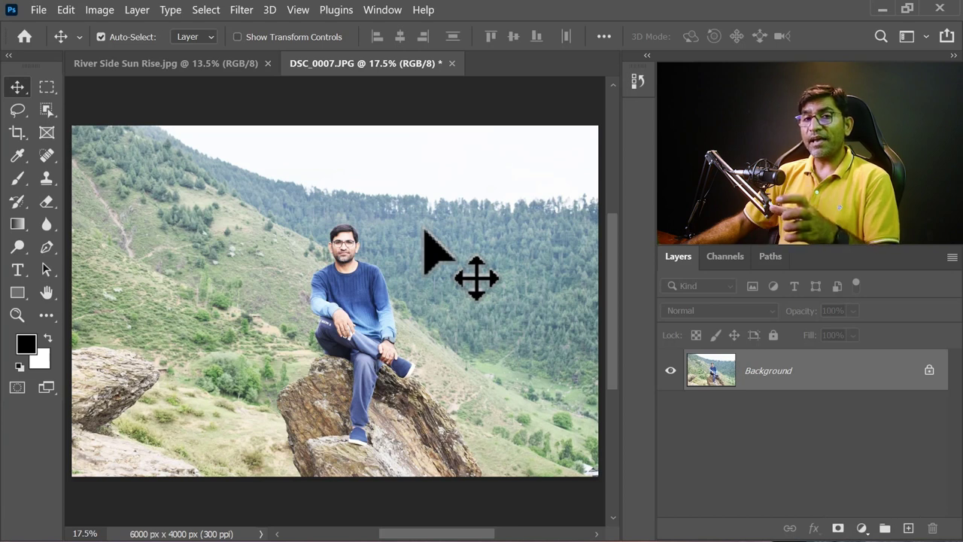
- Browse the adjustments list without applying any, then undo the brightness/contrast boost
left_click(105, 12)
mouse_move(126, 48)
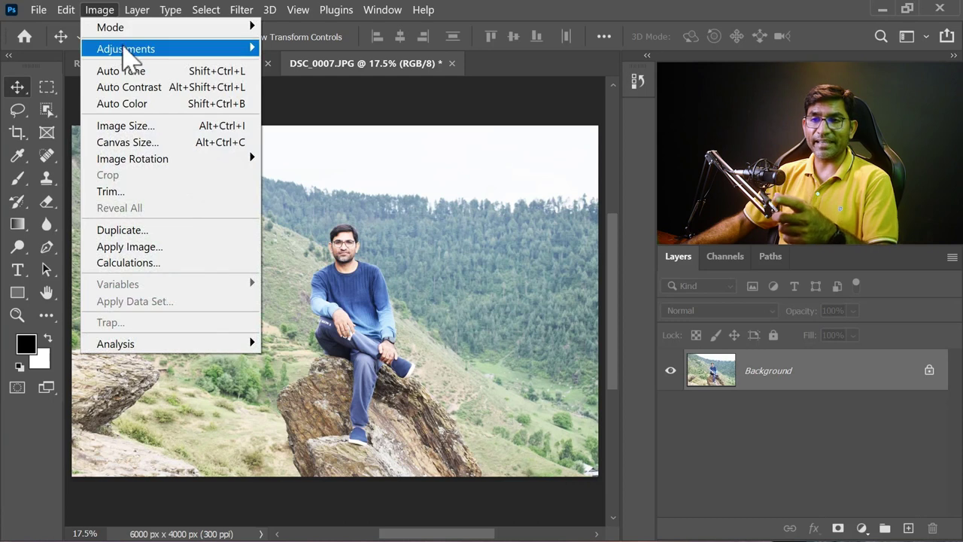
left_click(557, 122)
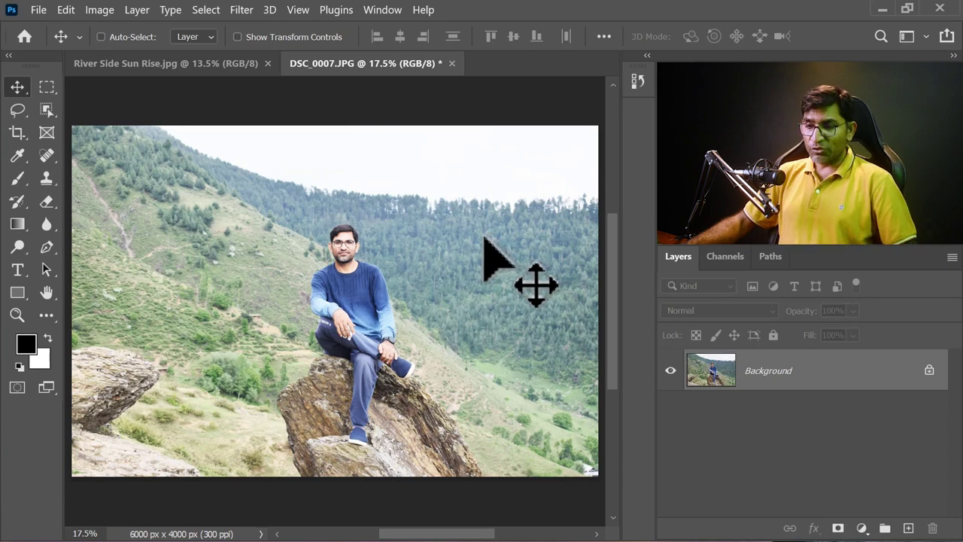
key("ctrl+shift+l")
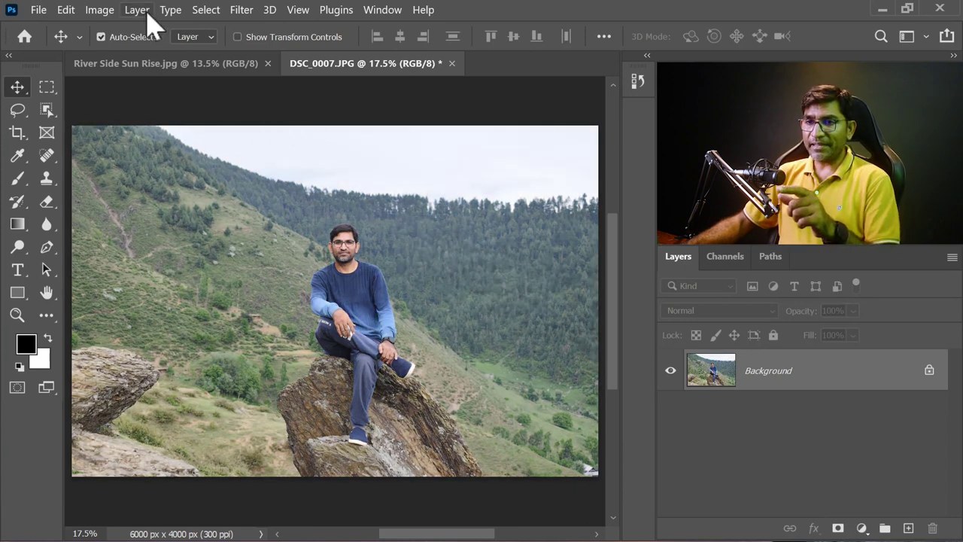
- Add a Brightness/Contrast 1 adjustment layer and adjust its slider
left_click(138, 12)
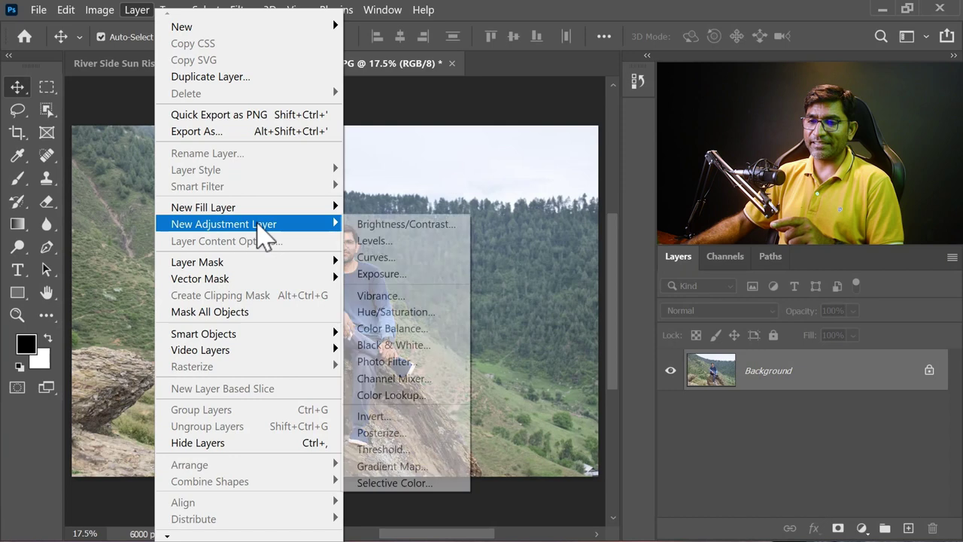
mouse_move(224, 223)
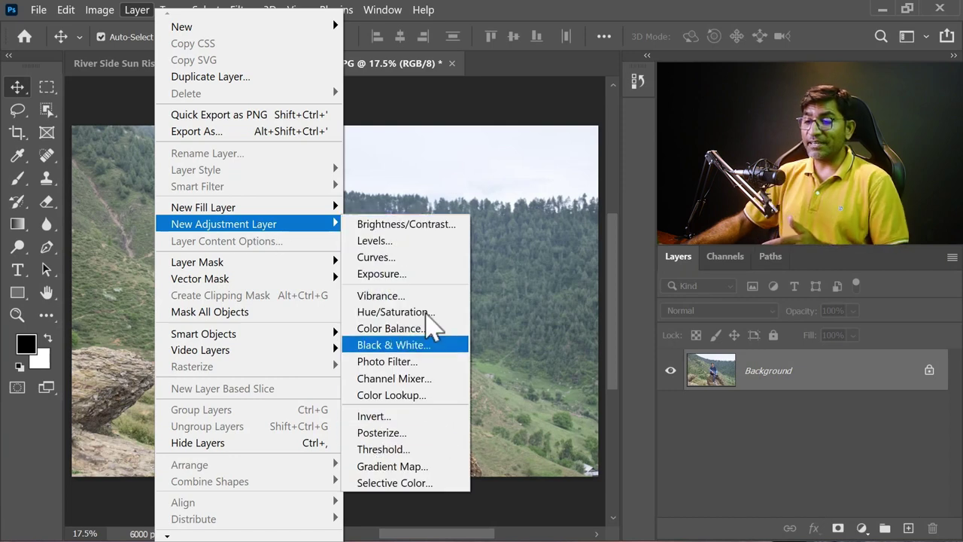
left_click(424, 225)
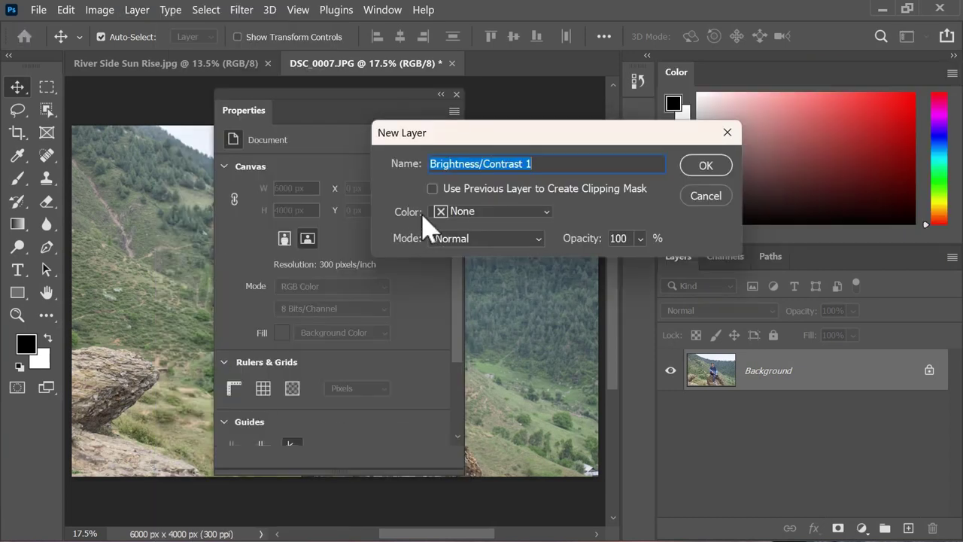
left_click(715, 170)
left_click_drag(332, 218, 364, 218)
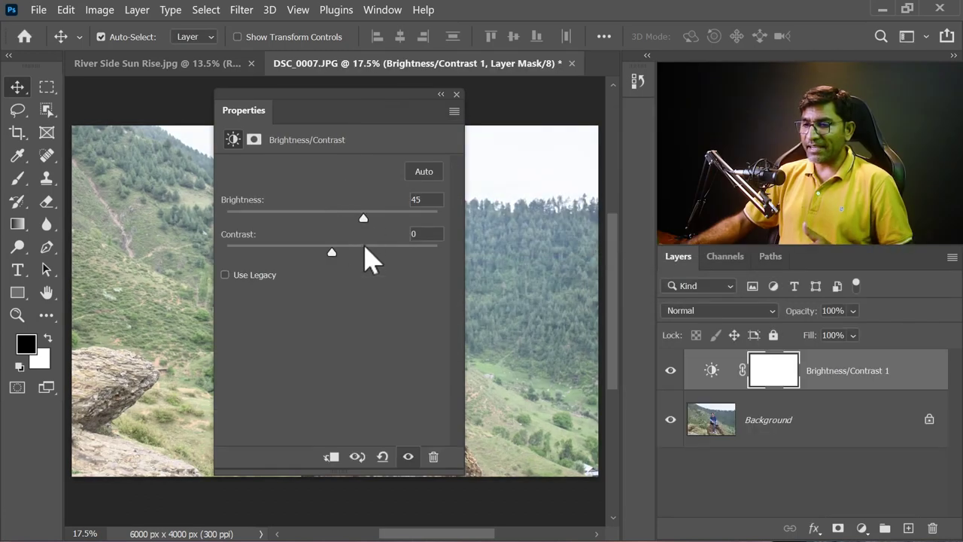
left_click(456, 94)
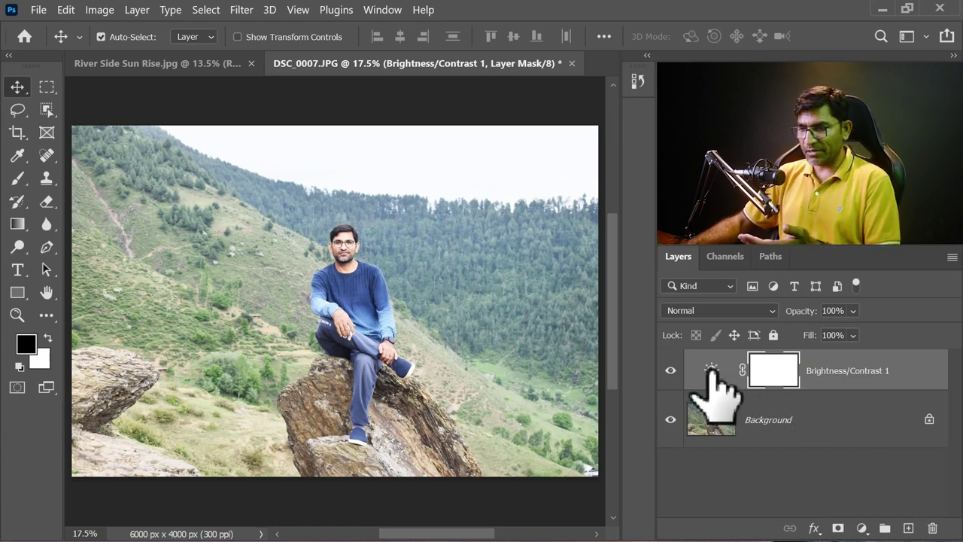
- Lower the adjustment layer's brightness to -51, delete the layer, and open the adjustments list
double_click(712, 369)
left_click_drag(360, 219, 295, 218)
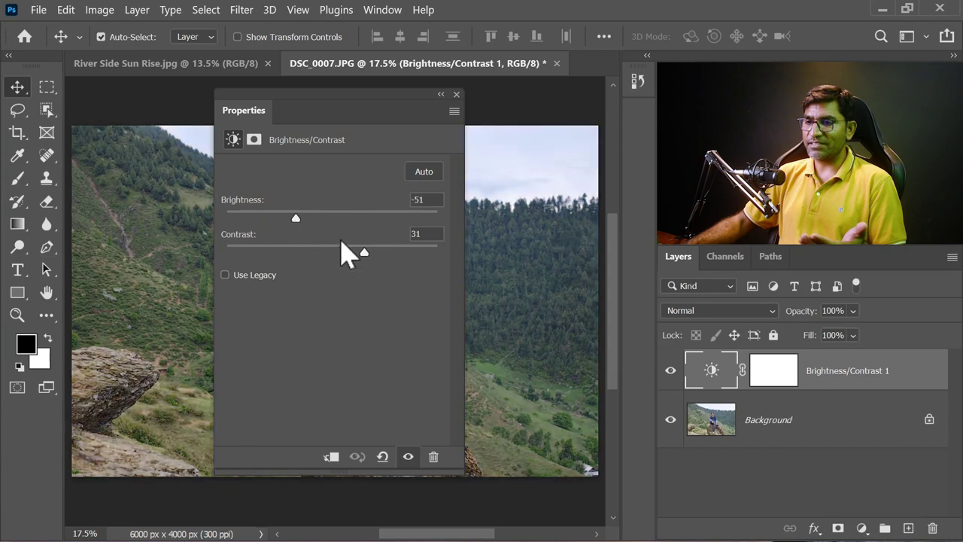
left_click(456, 95)
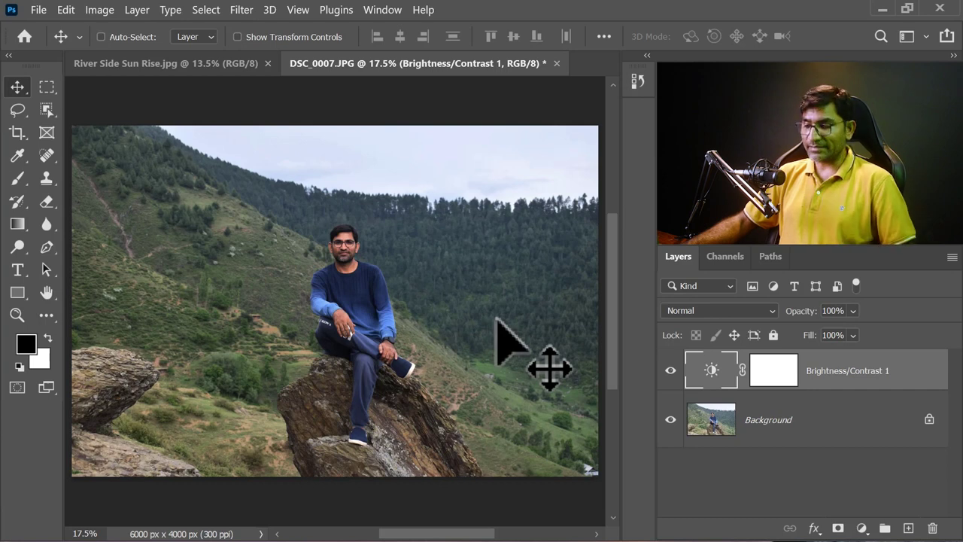
key("Delete")
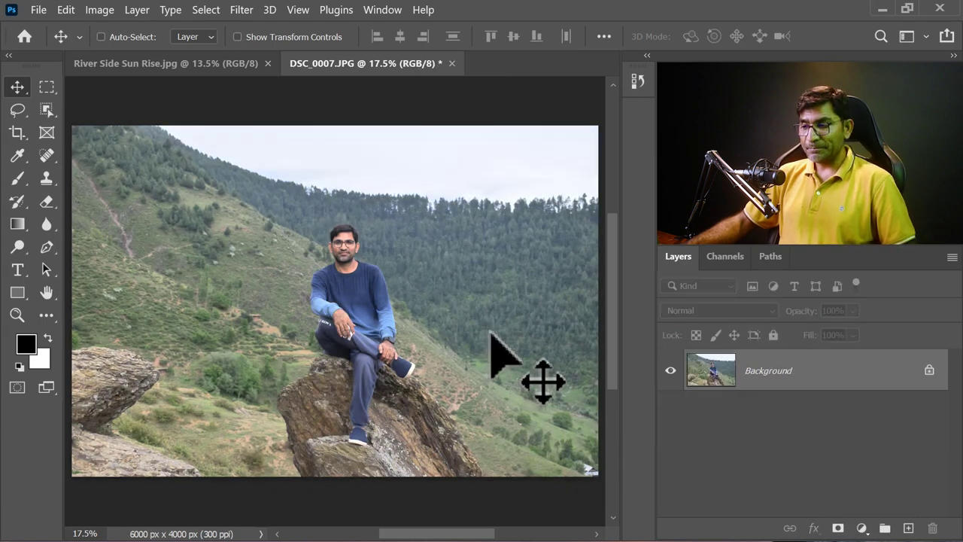
left_click(99, 10)
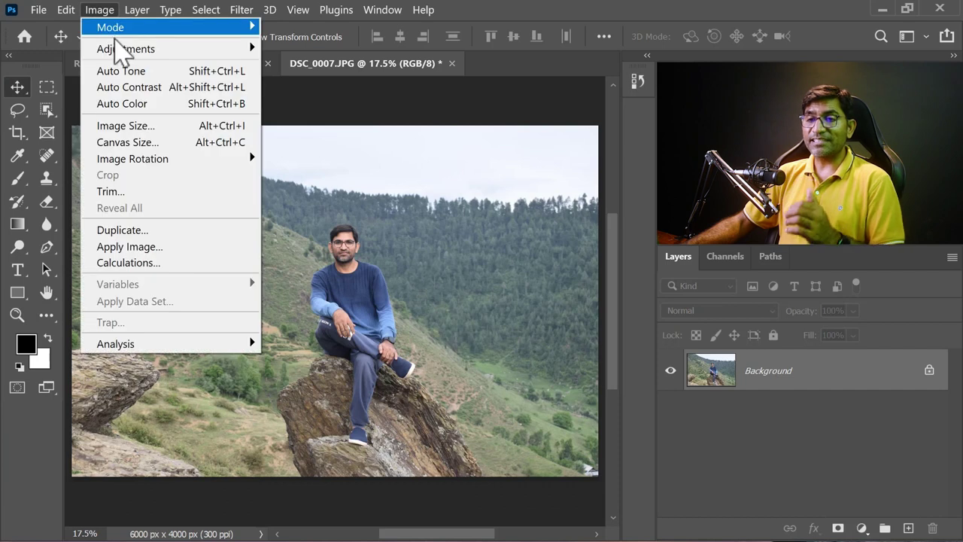
mouse_move(126, 49)
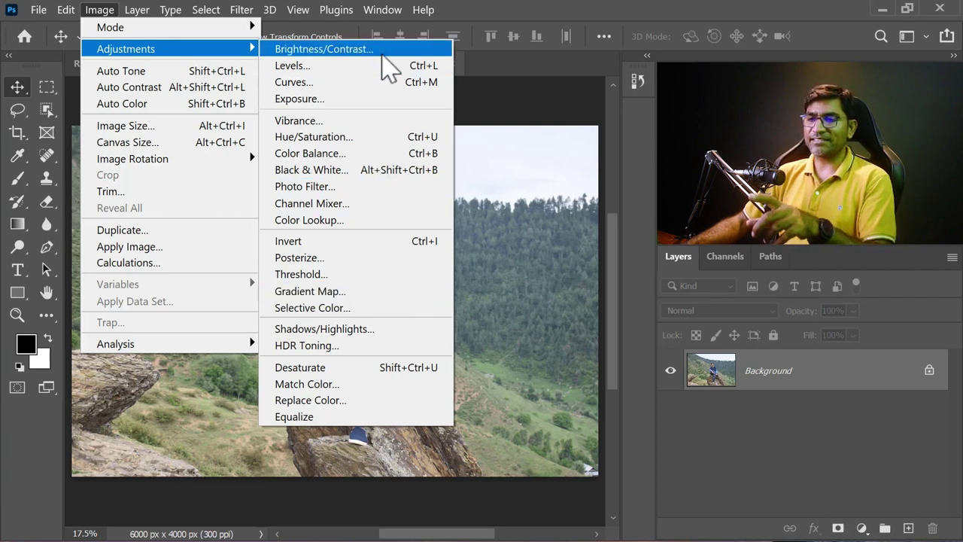
left_click(369, 66)
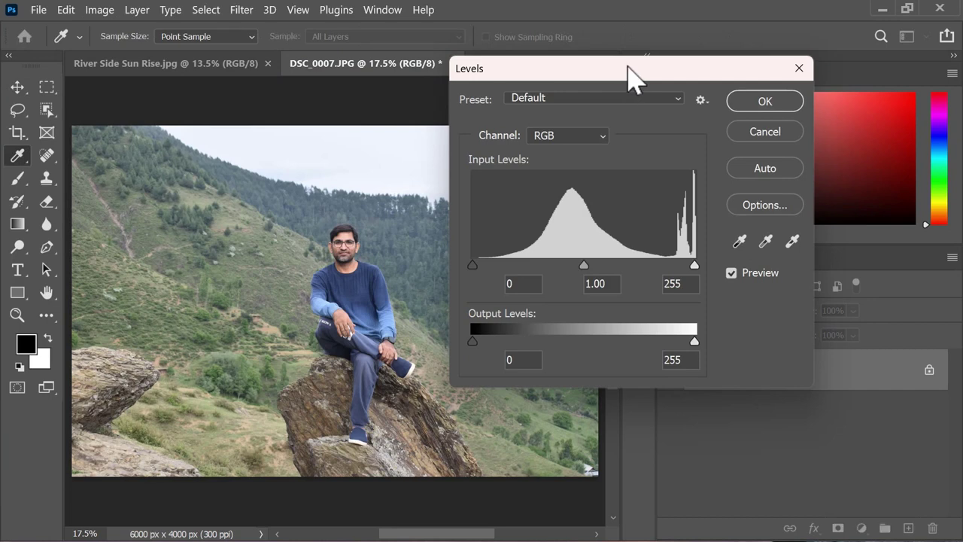
left_click_drag(628, 66, 630, 111)
left_click_drag(480, 297, 512, 298)
left_click_drag(699, 298, 644, 299)
mouse_move(580, 299)
left_mouse_down()
mouse_move(563, 298)
mouse_move(600, 298)
mouse_move(568, 298)
left_mouse_up()
left_click_drag(643, 303, 635, 303)
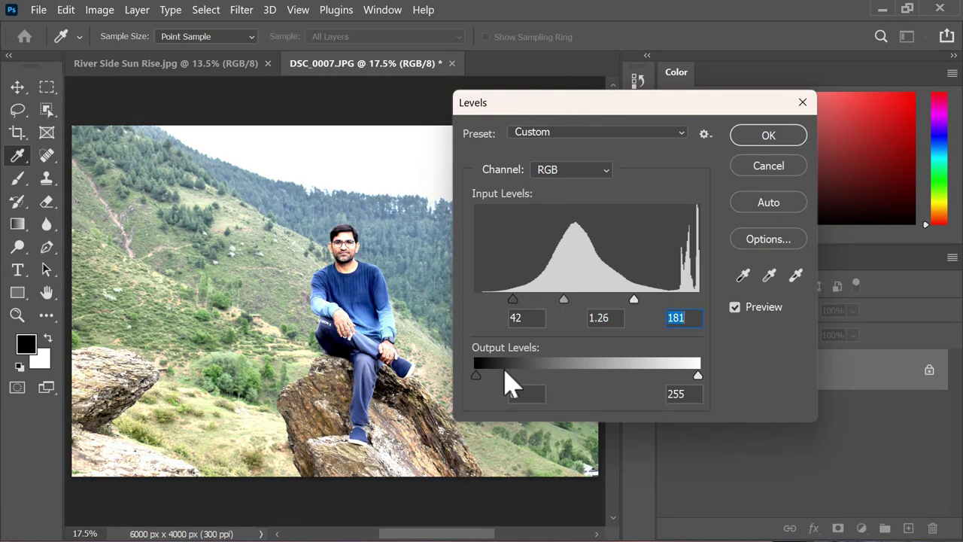
mouse_move(481, 376)
left_mouse_down()
mouse_move(499, 376)
mouse_move(476, 377)
left_mouse_up()
mouse_move(696, 372)
left_mouse_down()
mouse_move(649, 372)
mouse_move(713, 370)
left_mouse_up()
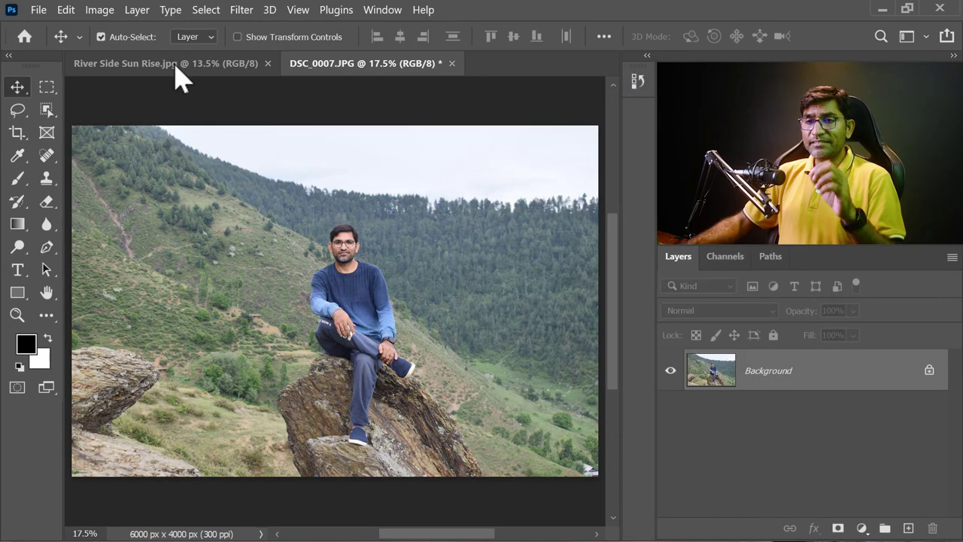
left_click(100, 10)
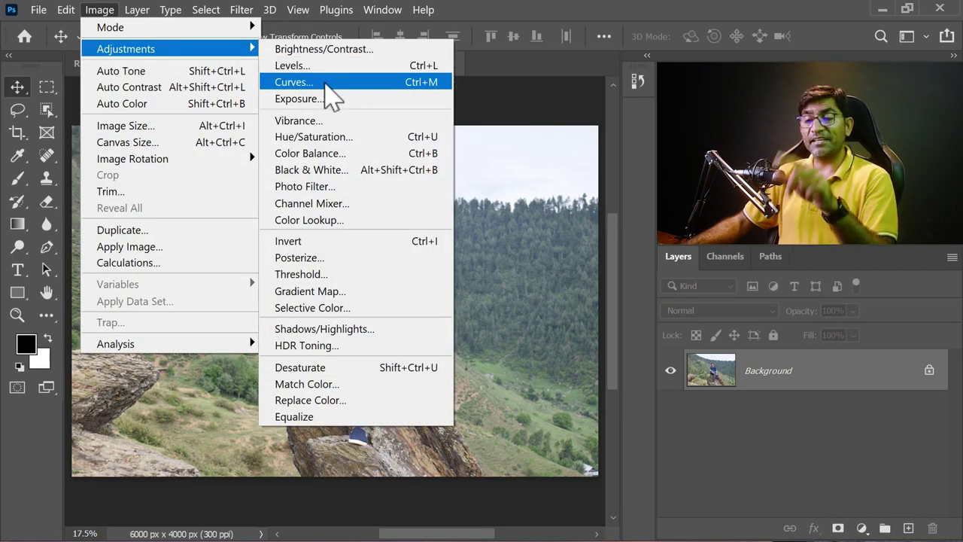
- Apply a Curves adjustment, raising the curve and adding a slightly darker midtone point
left_click(325, 83)
left_click_drag(462, 43, 626, 105)
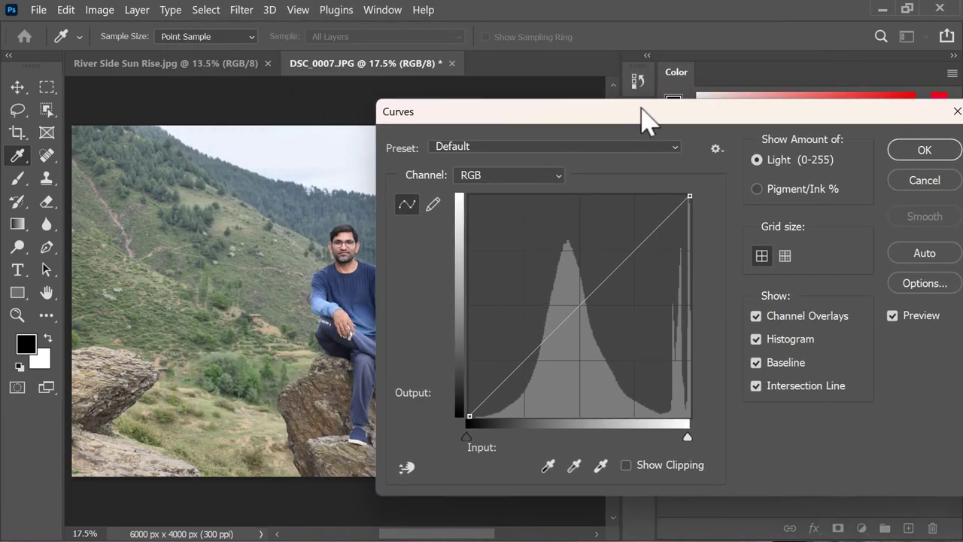
left_click_drag(626, 204, 599, 197)
left_click_drag(518, 280, 532, 299)
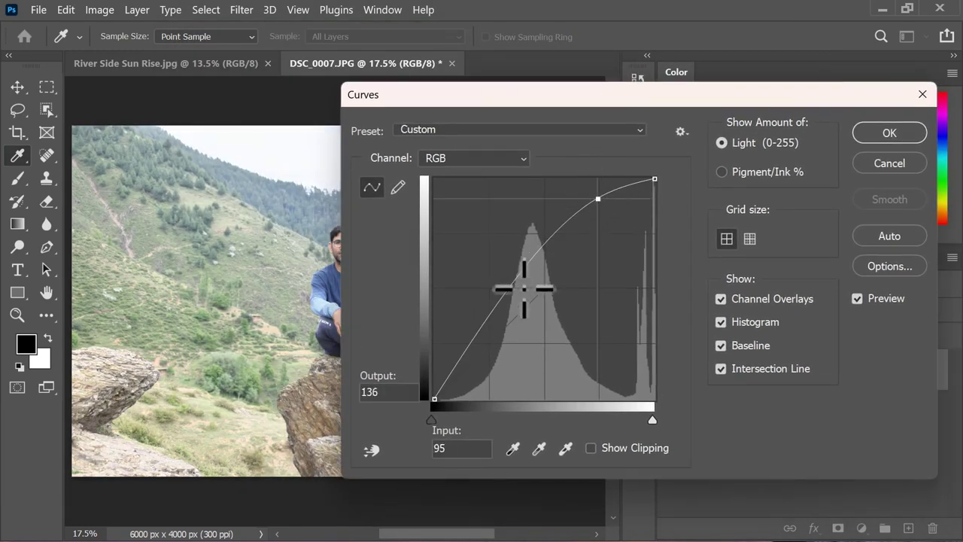
left_click(890, 134)
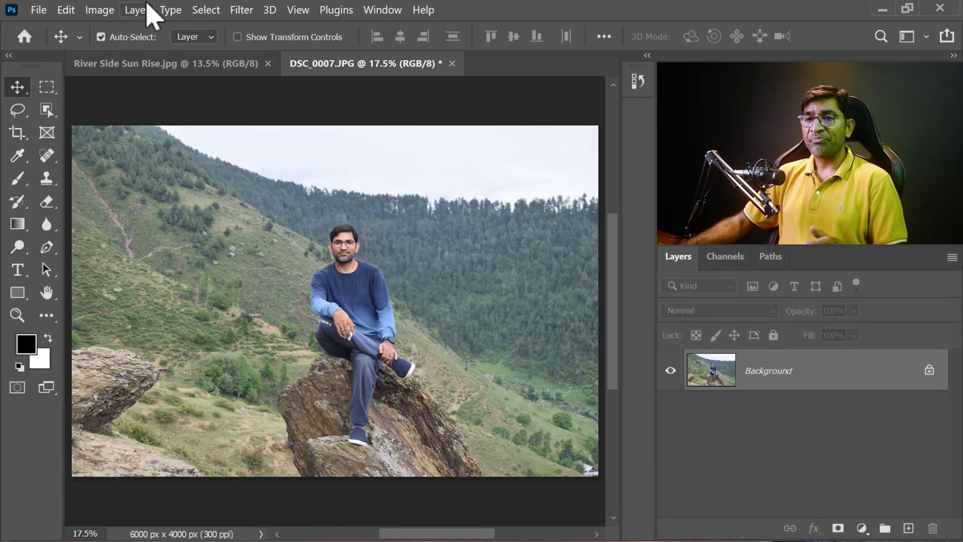
- Invert the photo's colours, undo the inversion, and reopen the adjustments list
left_click(100, 10)
left_click(351, 241)
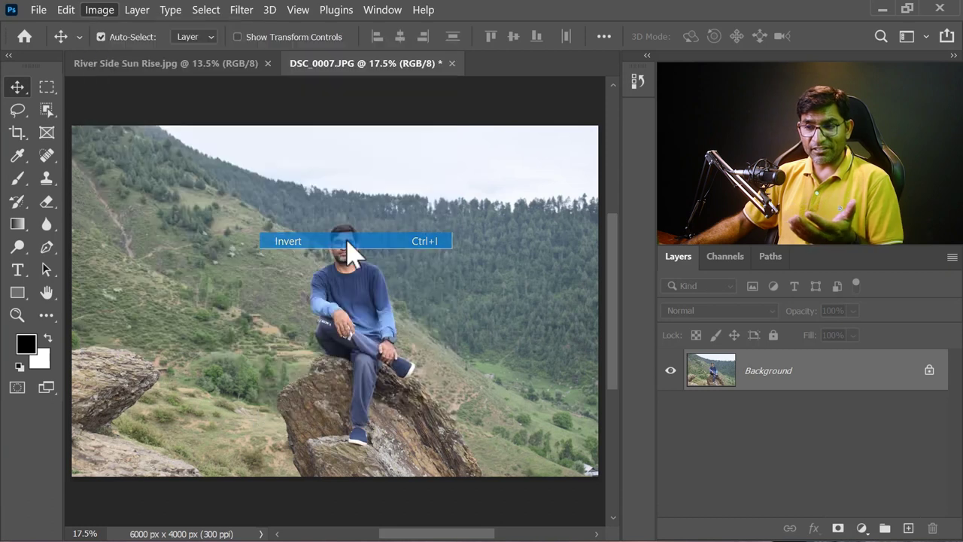
key("ctrl+z")
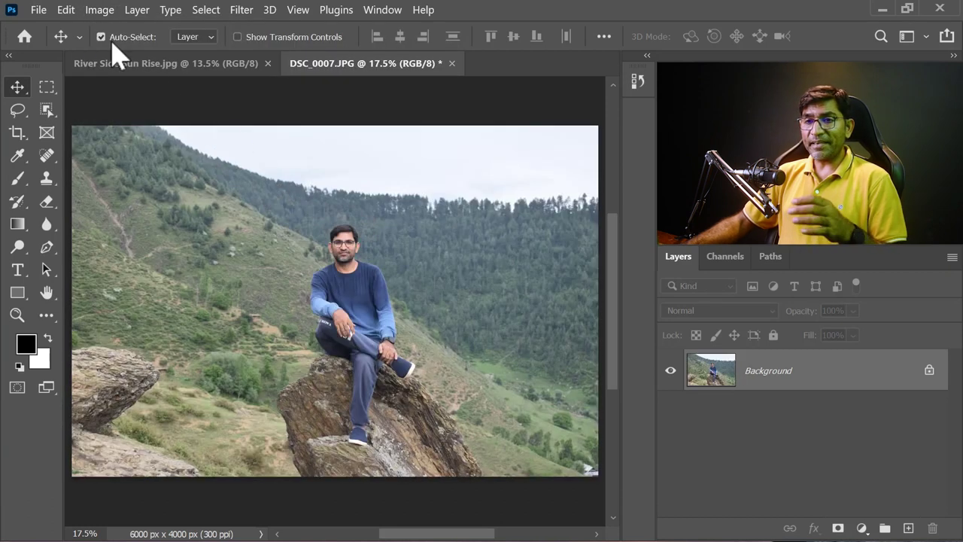
left_click(100, 10)
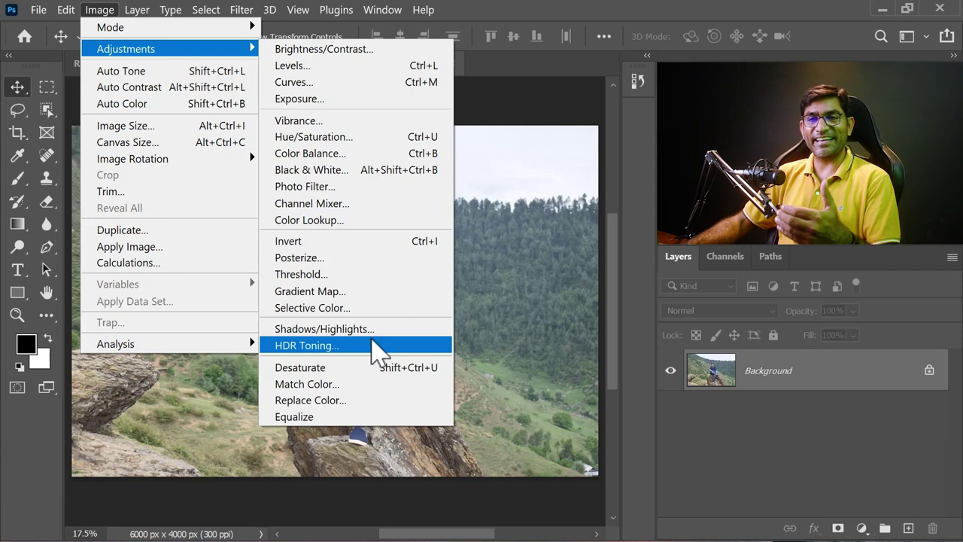
left_click(361, 367)
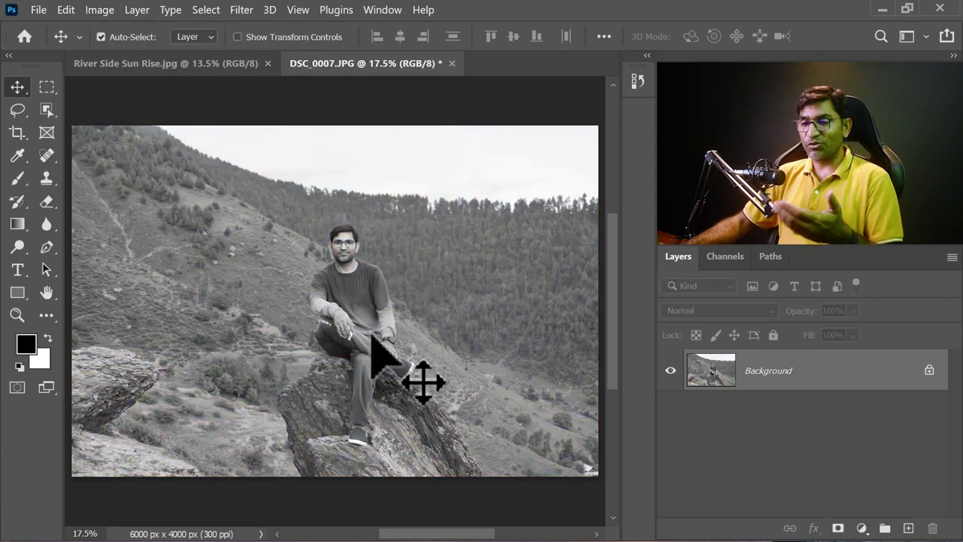
key("ctrl+z")
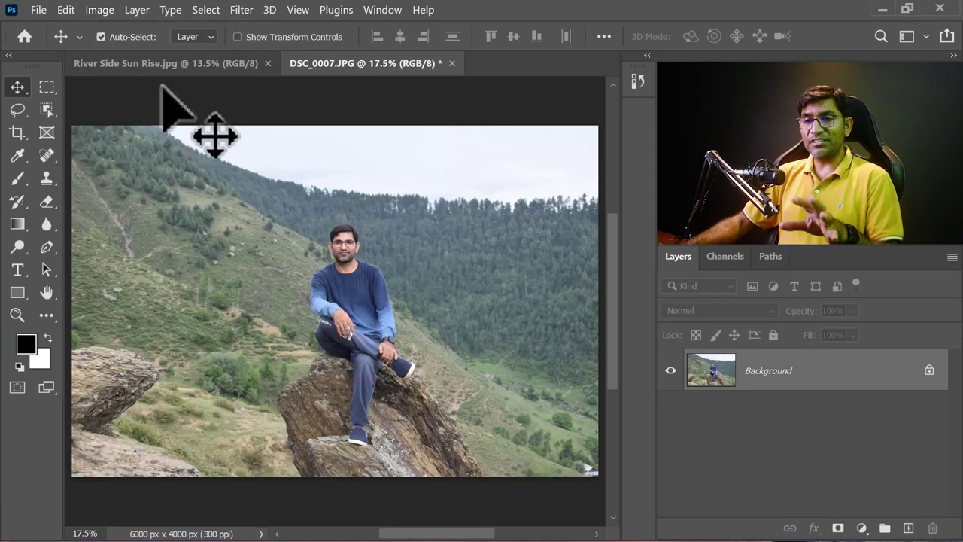
left_click(98, 10)
mouse_move(126, 49)
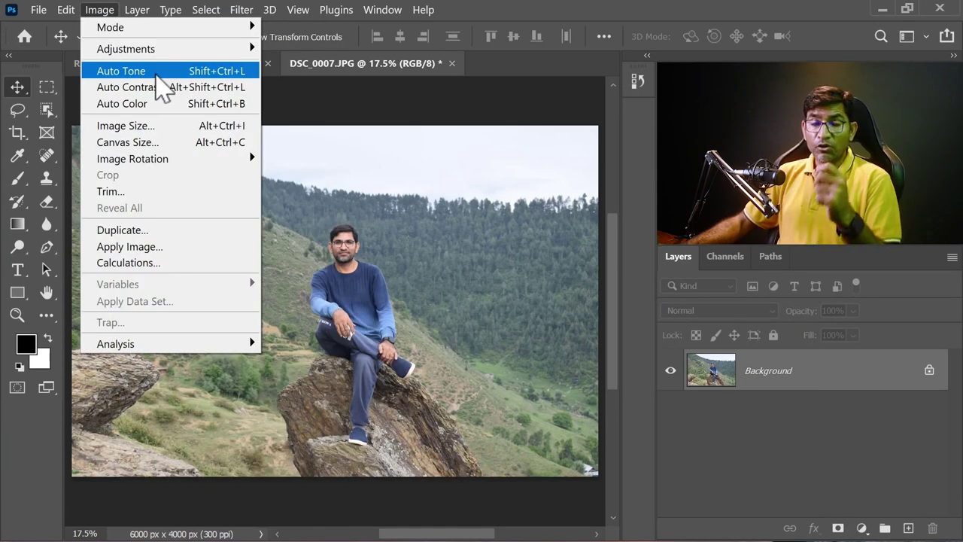
- Preview Auto Tone, Auto Contrast and Auto Color one at a time, undoing each
left_click(156, 73)
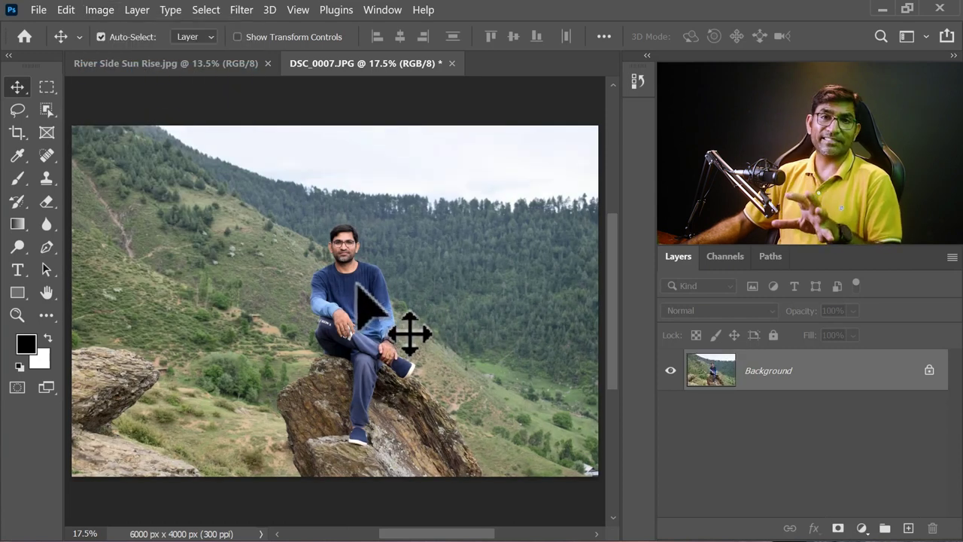
key("ctrl+z")
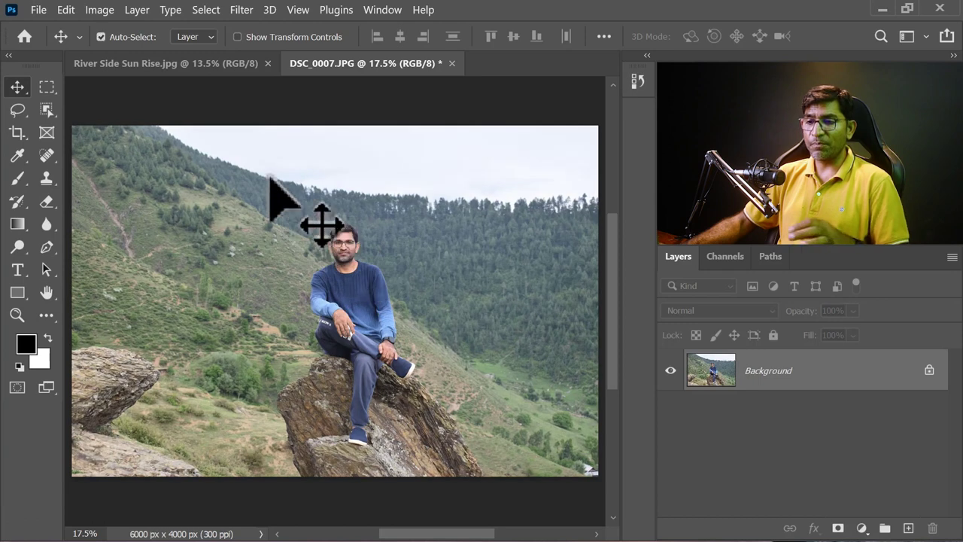
left_click(100, 9)
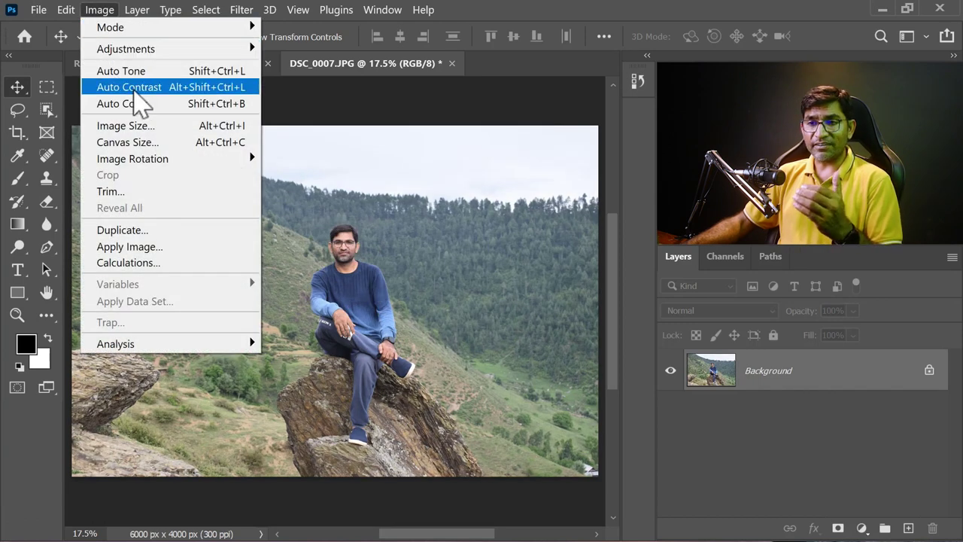
left_click(136, 90)
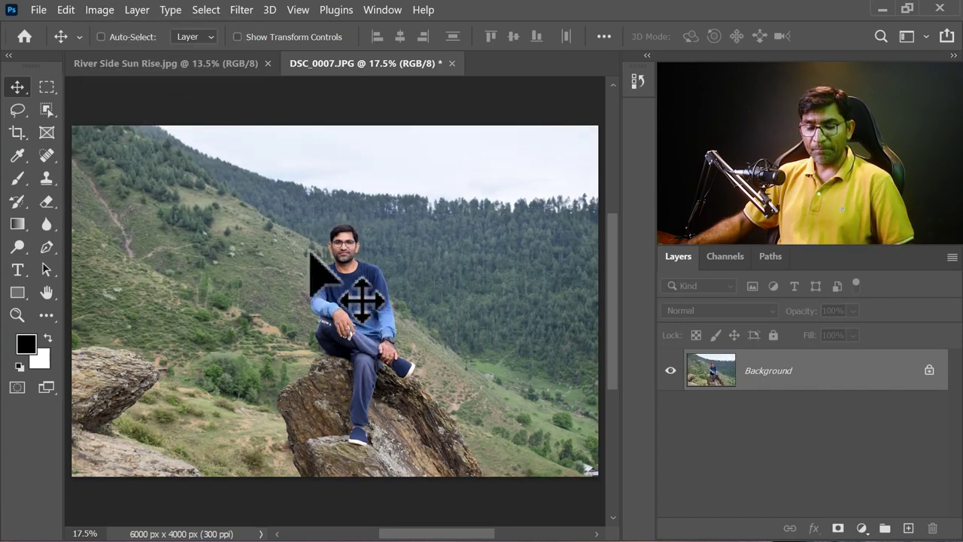
key("ctrl+z")
left_click(100, 10)
left_click(132, 106)
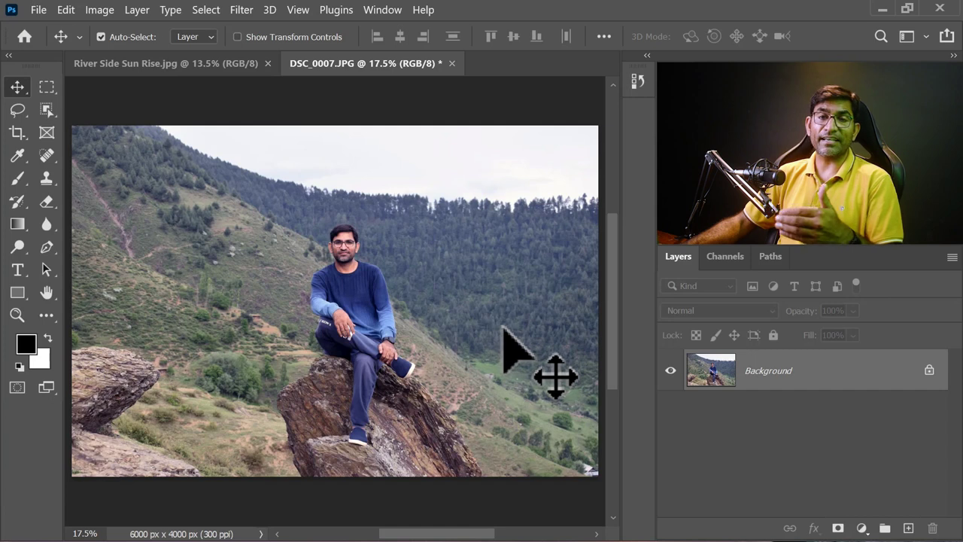
key("ctrl+z")
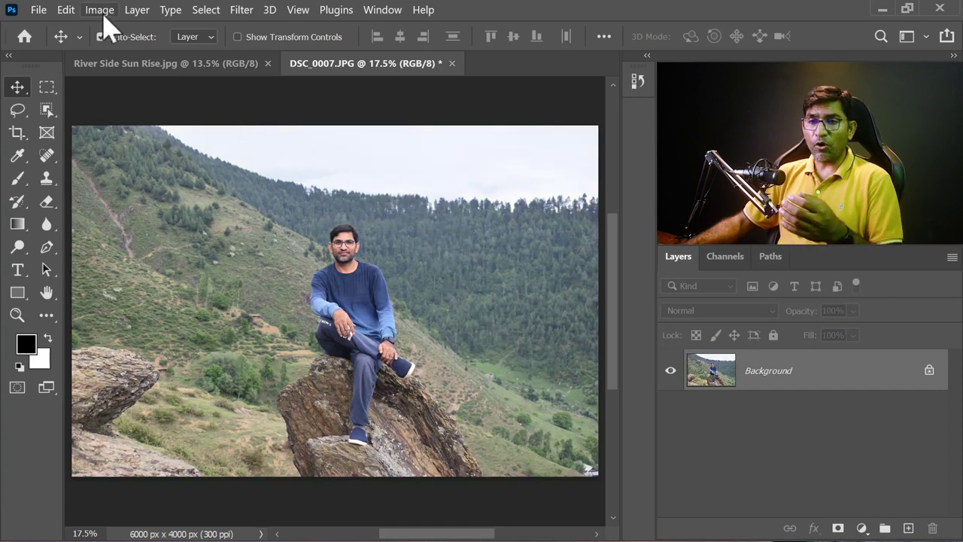
- Apply Auto Tone, Auto Contrast and Auto Color to the hillside photo in sequence
left_click(103, 15)
left_click(119, 70)
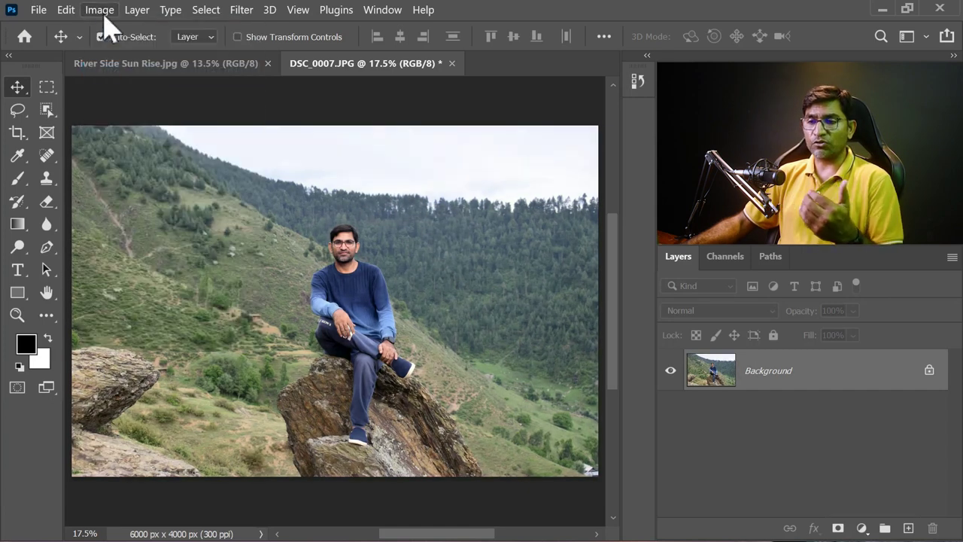
left_click(99, 11)
left_click(123, 86)
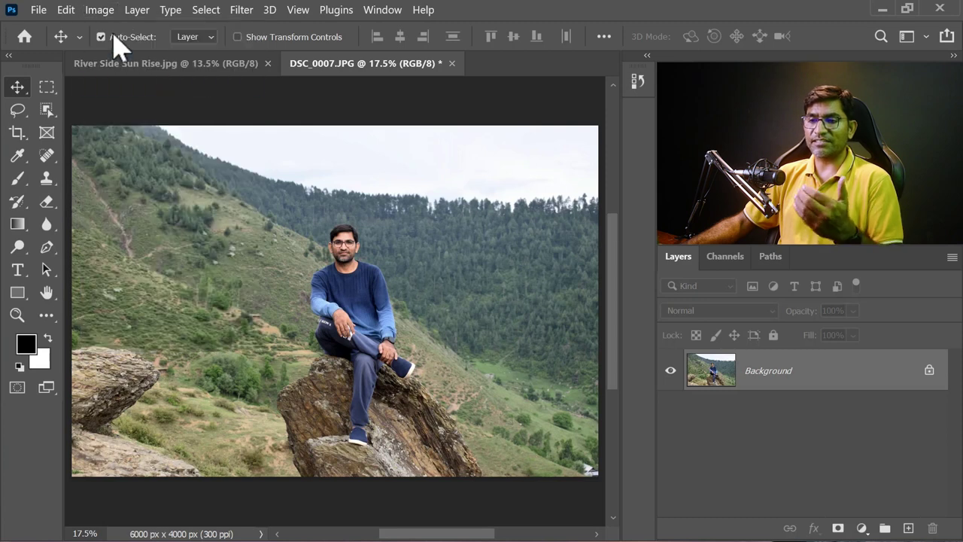
left_click(100, 14)
left_click(132, 102)
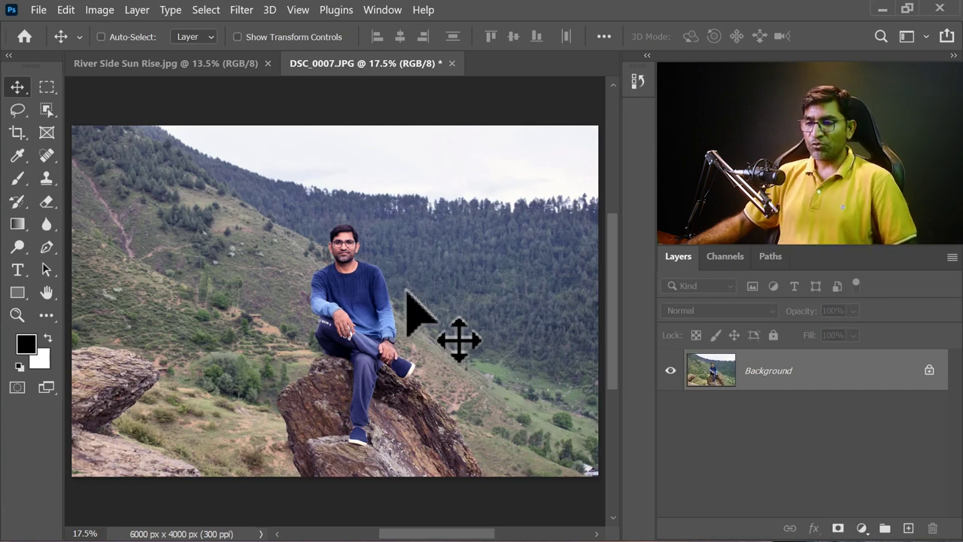
- Undo an accidental drag of the photo and reopen the Image menu
left_click_drag(407, 294, 253, 193)
key("ctrl+z")
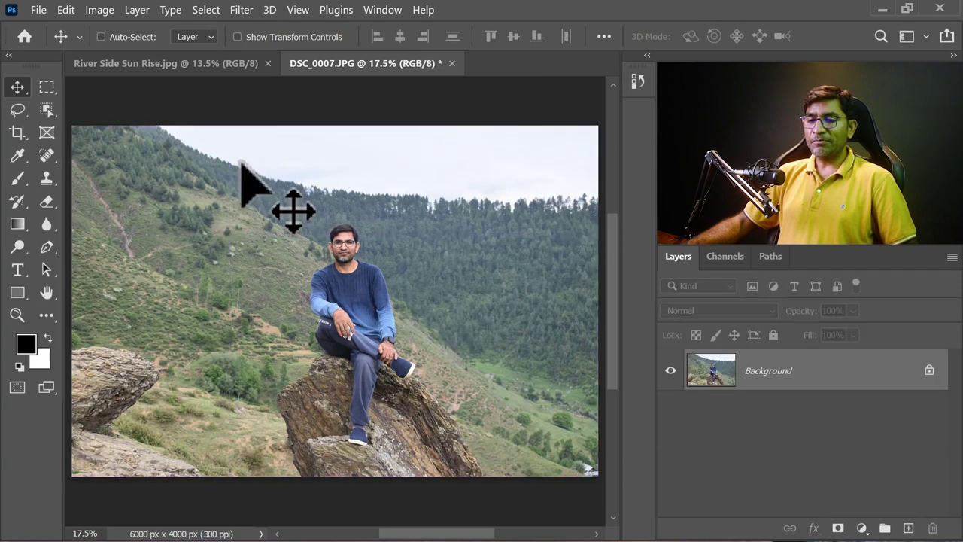
left_click(99, 10)
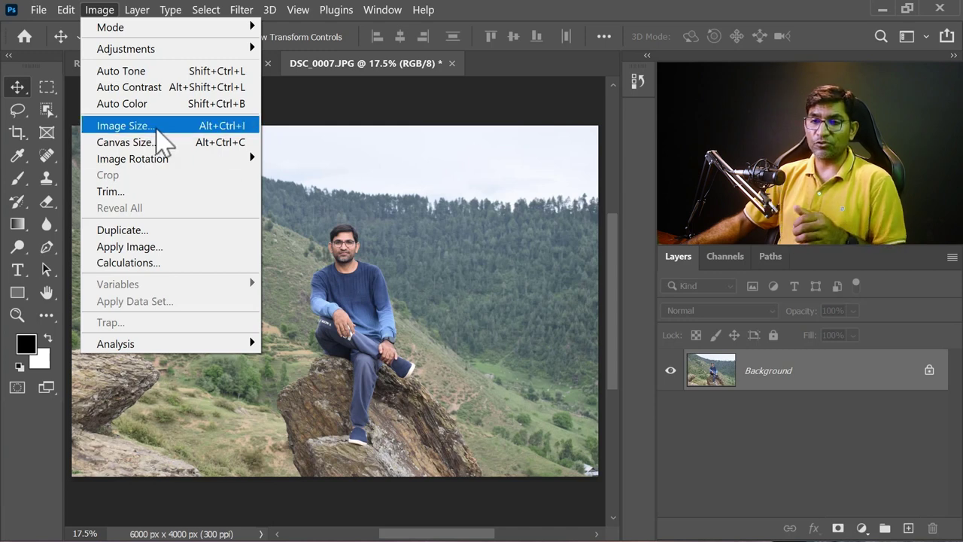
- Resize the photo to 5 inches wide (1500 × 1000 px at 300 ppi), then undo it
left_click(154, 127)
left_click_drag(502, 121, 478, 128)
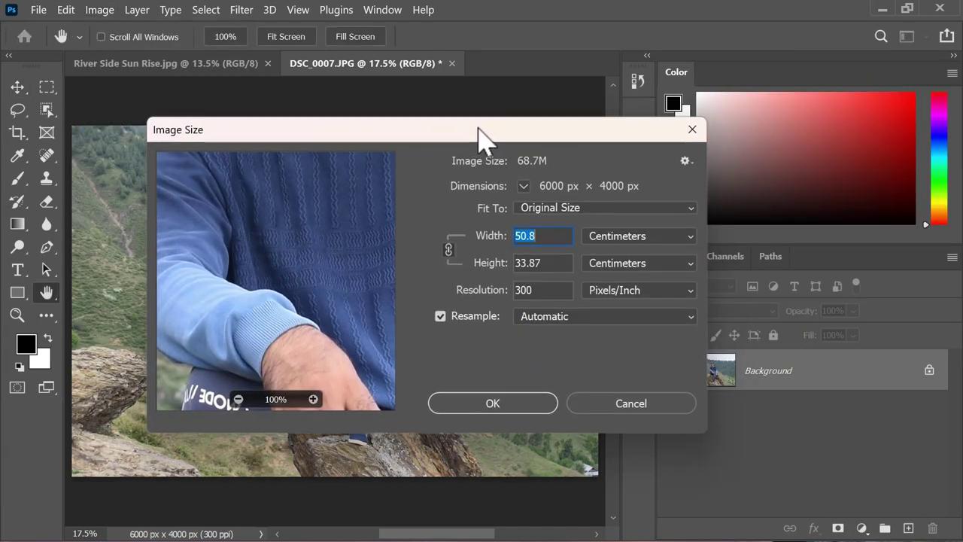
left_click(237, 396)
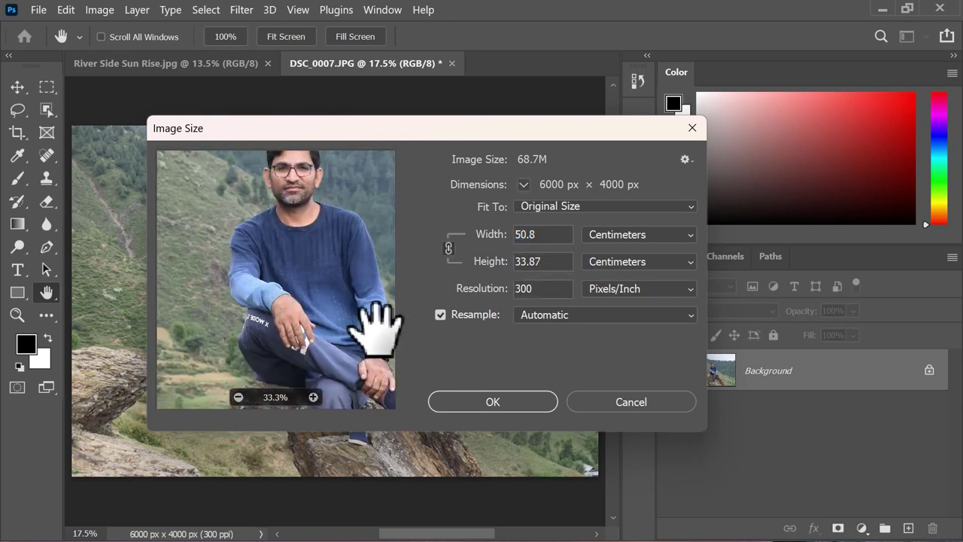
left_click(661, 237)
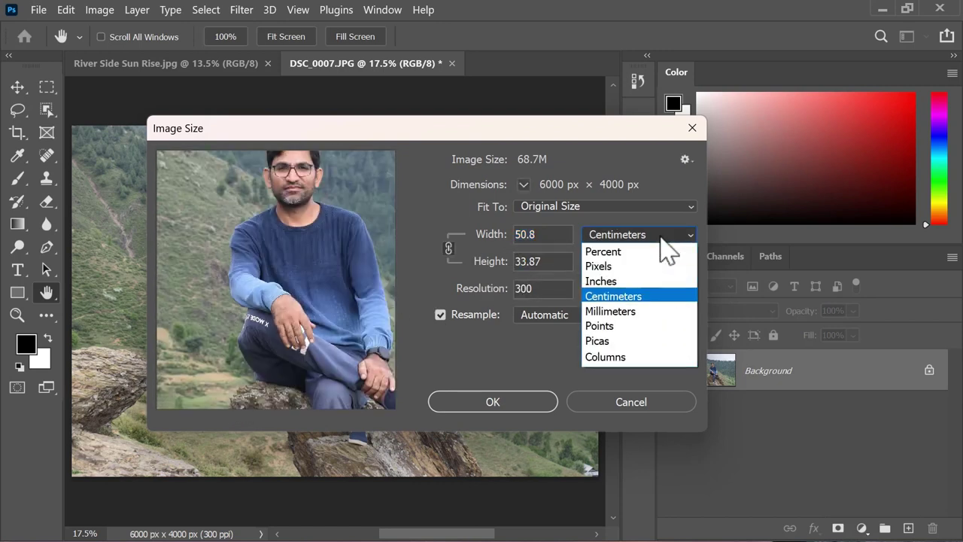
left_click(624, 280)
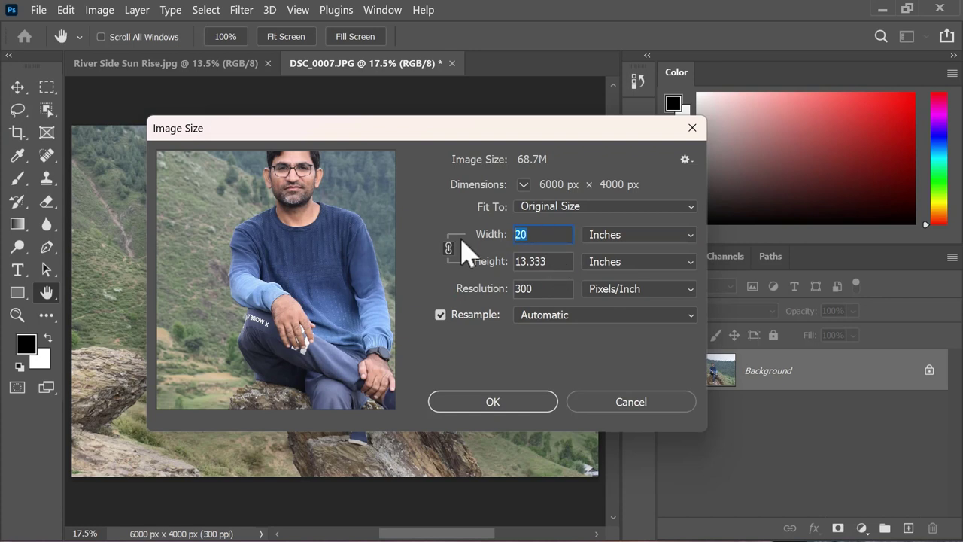
type("5")
left_click(517, 401)
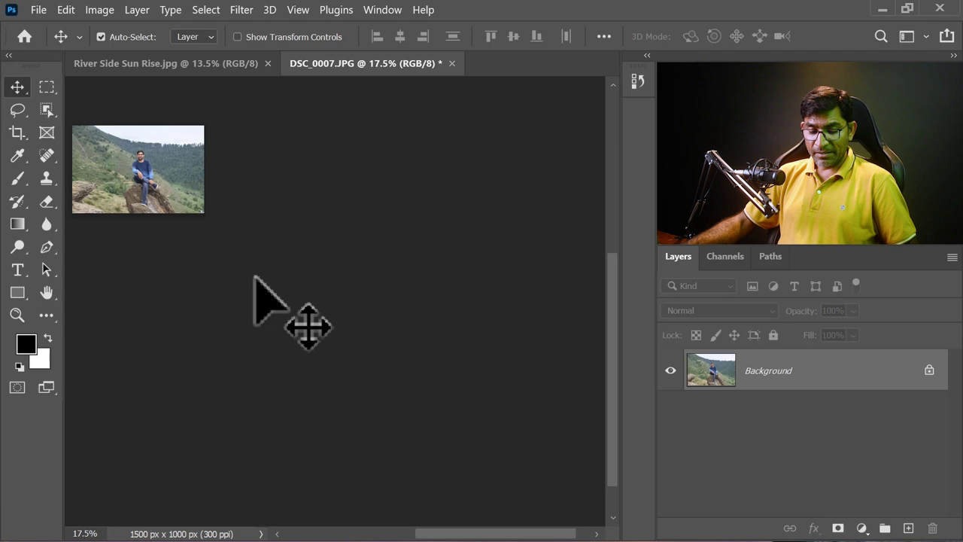
key("ctrl+z")
- Convert the hillside photo's Background into an unlocked Layer 0
left_click(97, 10)
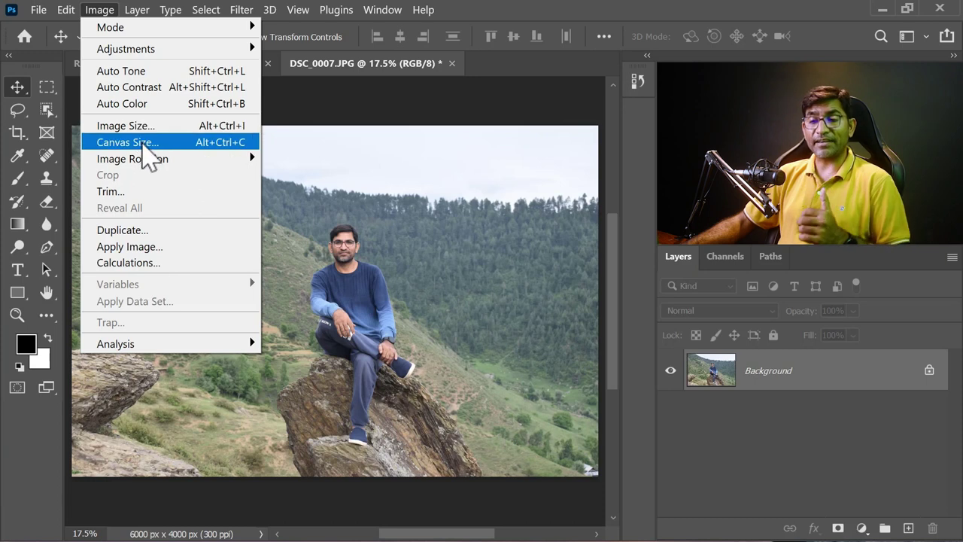
left_click(407, 236)
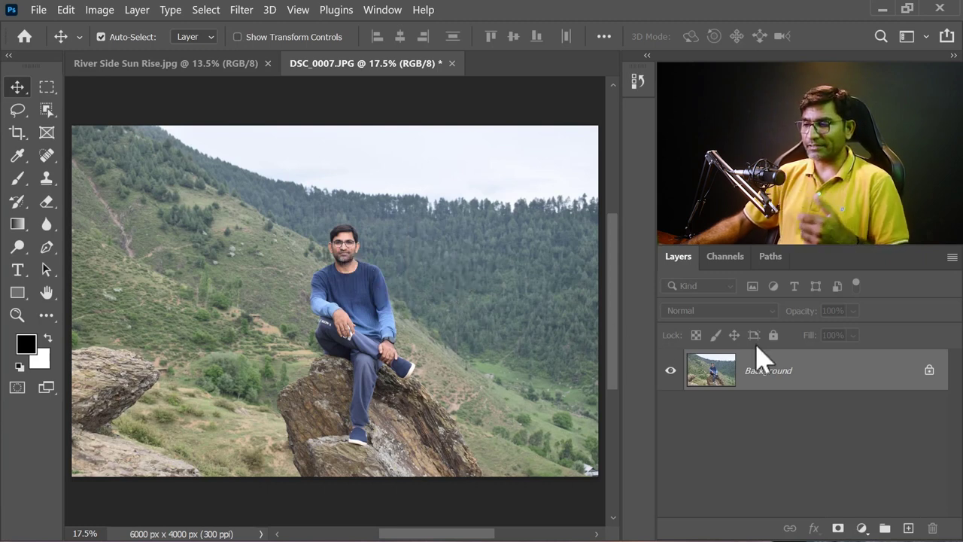
double_click(859, 365)
left_click(704, 168)
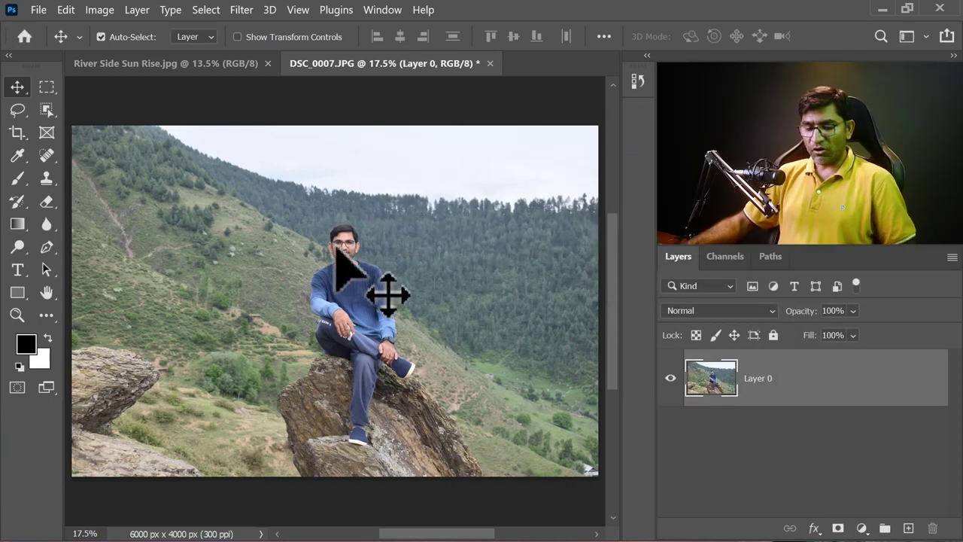
- Scale Layer 0 to 28.55%, move it left, and tilt it -13.78°
key("ctrl+t")
left_click_drag(72, 125, 444, 373)
left_click_drag(523, 405, 217, 221)
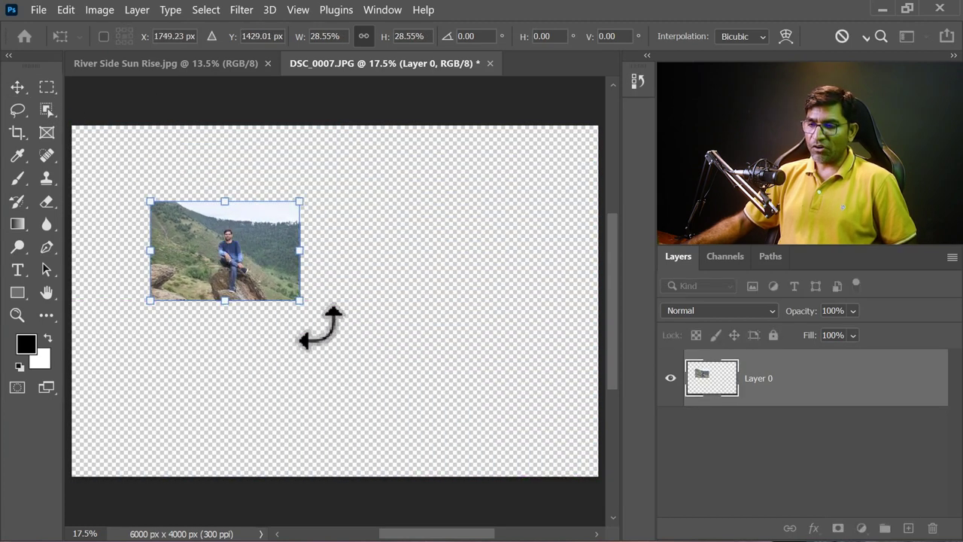
left_click_drag(331, 316, 342, 312)
key("Return")
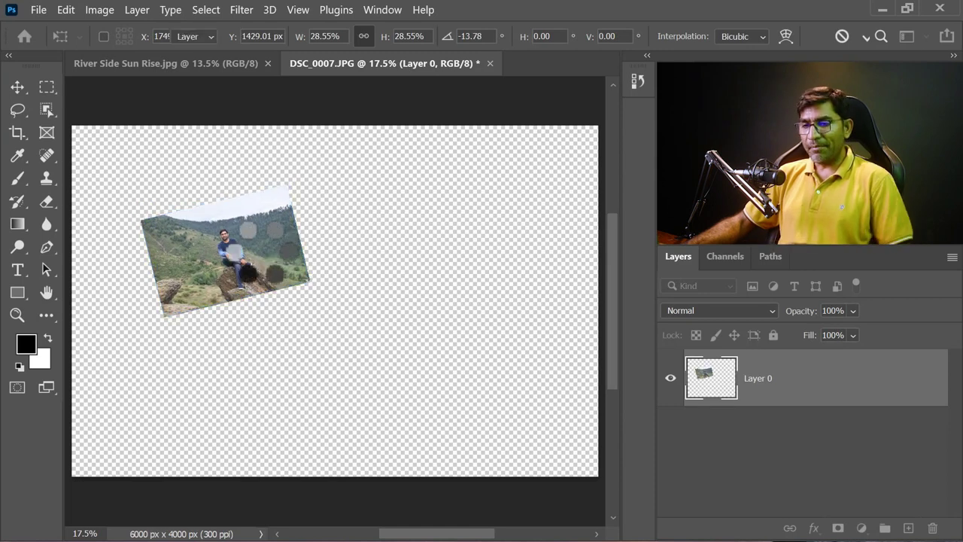
left_click(177, 63)
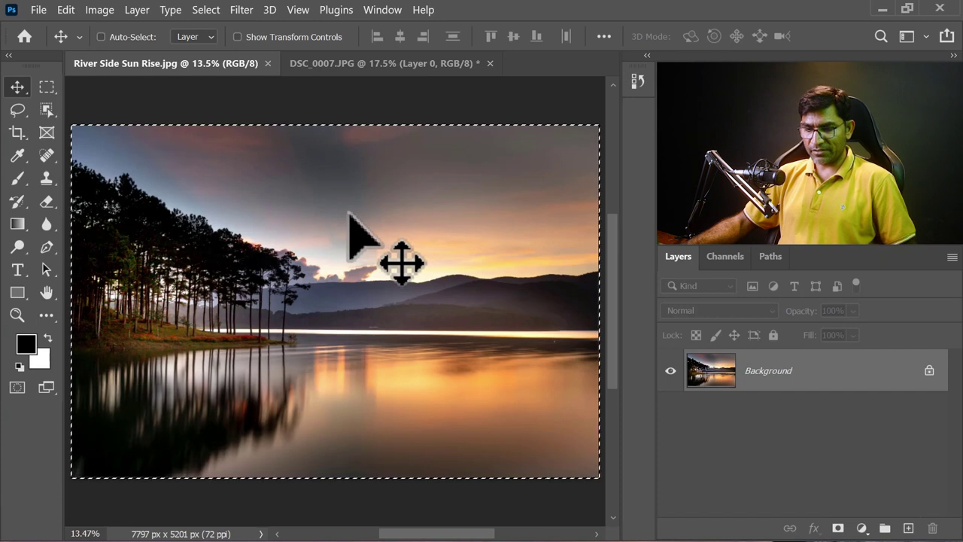
- Bring the lake sunrise photo into DSC_0007 as Layer 1, shrinking and tilting it
left_click(354, 66)
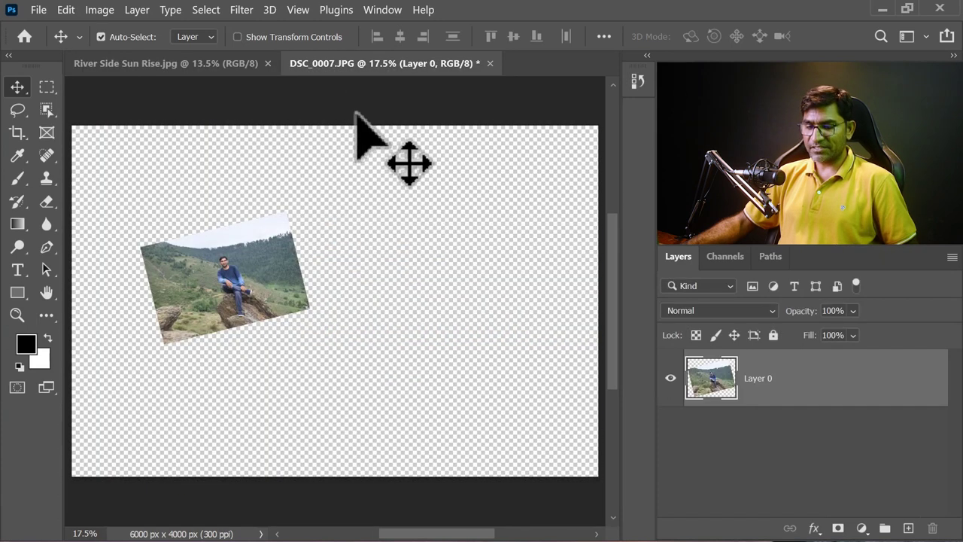
left_click_drag(355, 113, 324, 275)
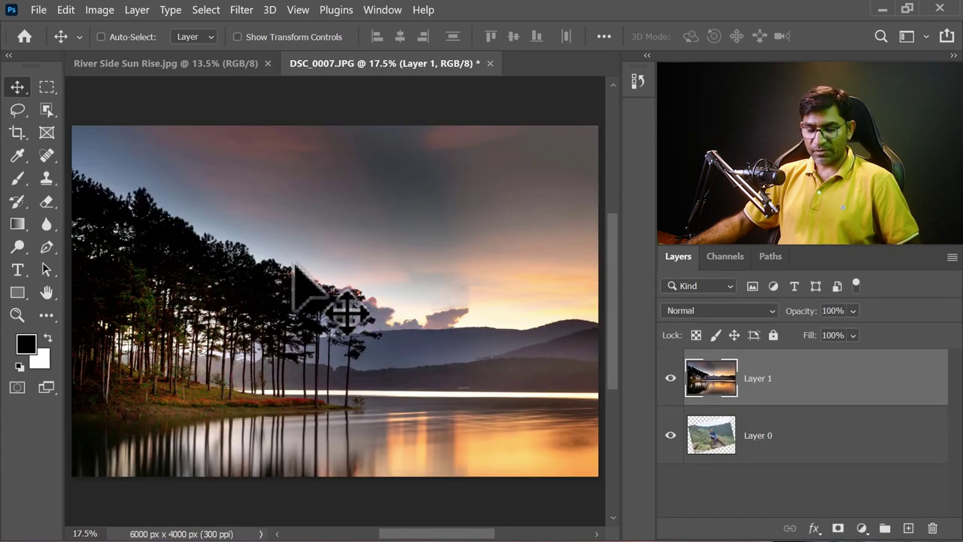
key("ctrl+t")
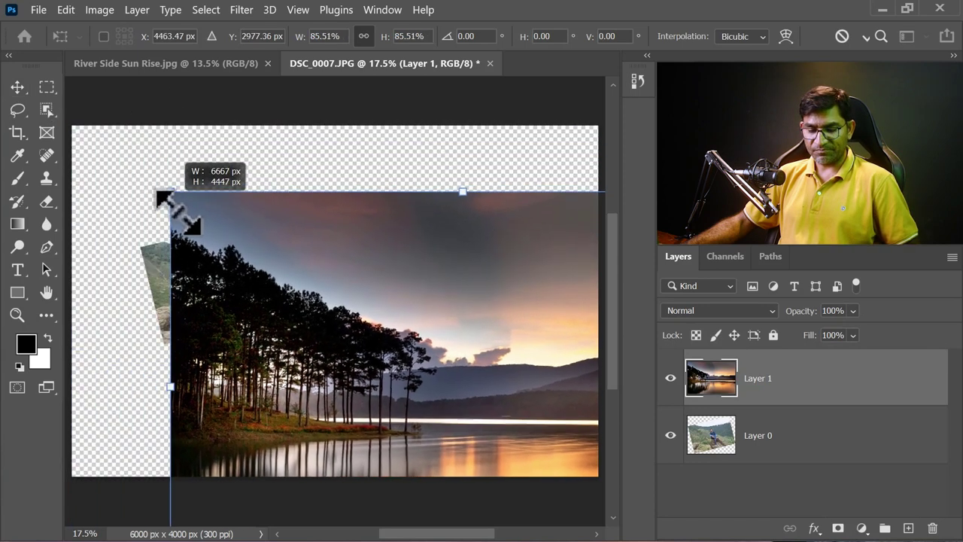
left_click_drag(73, 126, 325, 292)
mouse_move(542, 351)
left_mouse_down()
mouse_move(548, 373)
mouse_move(519, 395)
left_mouse_up()
mouse_move(433, 335)
left_mouse_down()
mouse_move(406, 312)
mouse_move(467, 287)
left_mouse_up()
double_click(403, 296)
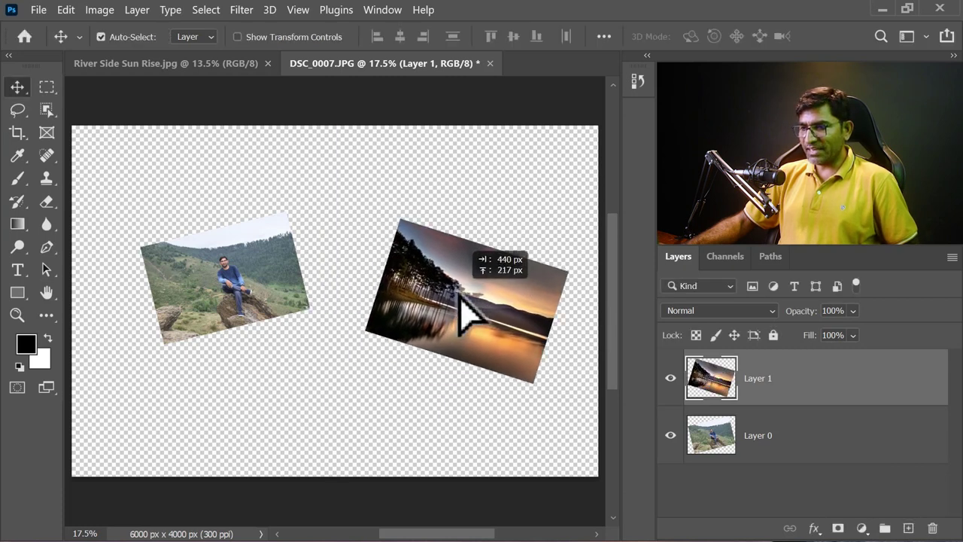
- Enlarge the lake photo layer to 145.42% and shift it right and down
key("ctrl+t")
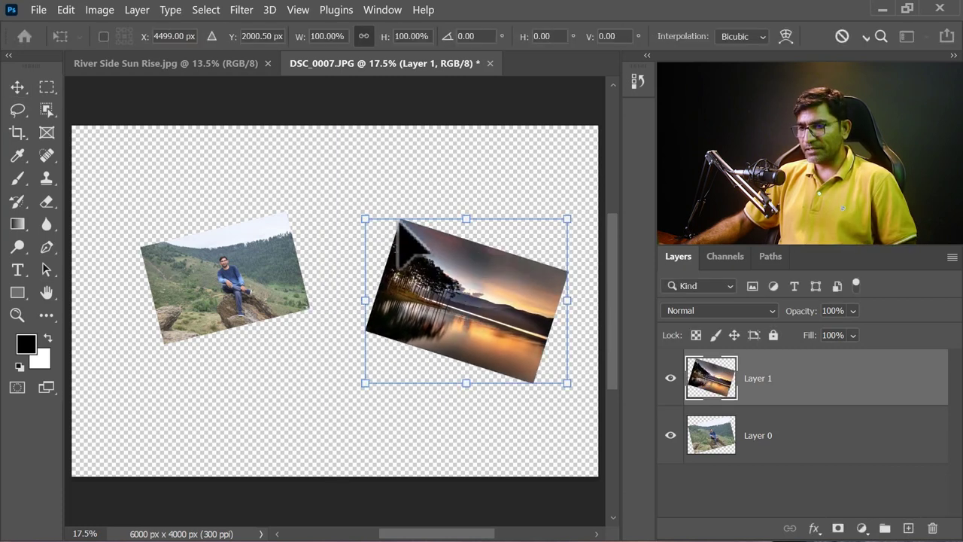
left_click_drag(367, 219, 273, 145)
mouse_move(430, 269)
left_mouse_down()
mouse_move(467, 305)
mouse_move(464, 287)
left_mouse_up()
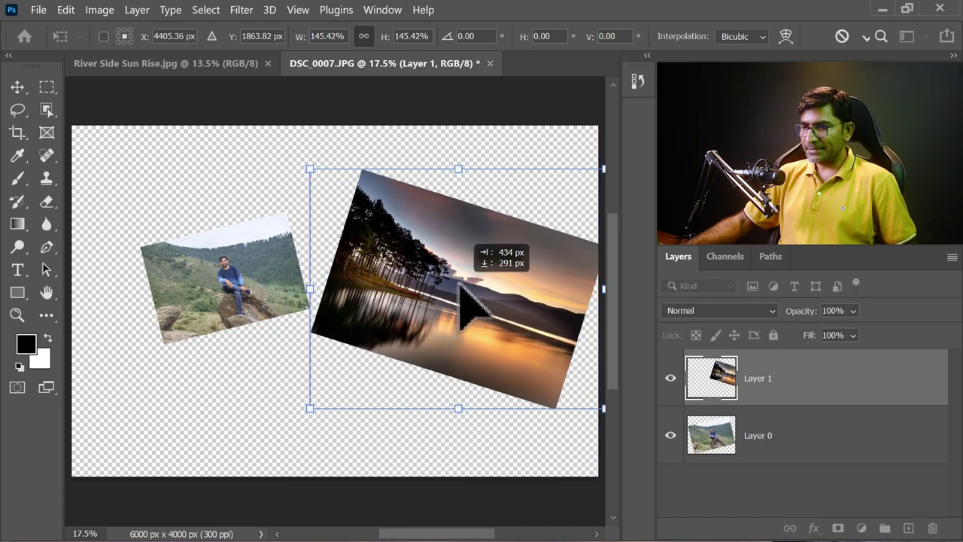
key("Return")
- Enlarge the hillside Layer 0 to 160.33% and move it against the left canvas edge
left_click(223, 284, "ctrl")
key("ctrl+t")
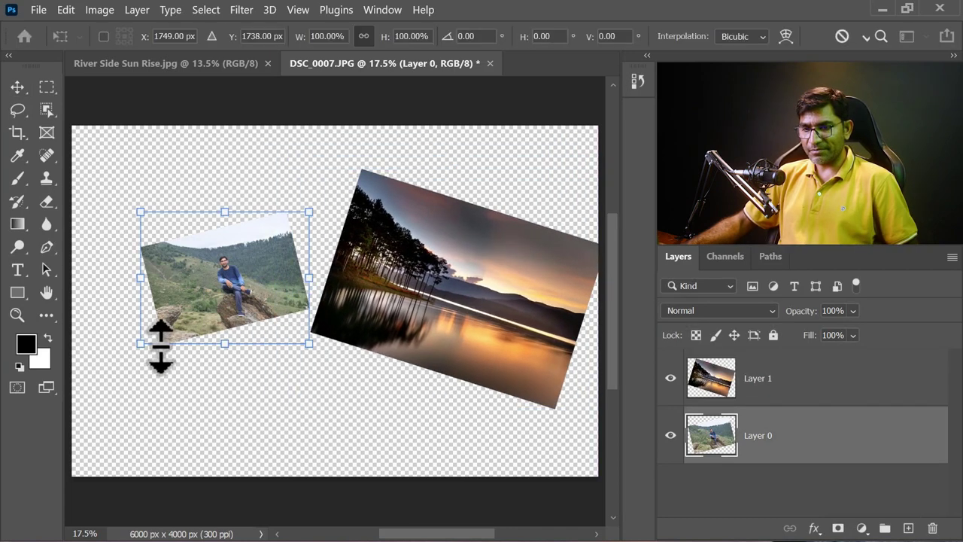
left_click_drag(142, 343, 63, 432)
mouse_move(230, 333)
left_mouse_down()
mouse_move(264, 350)
mouse_move(256, 333)
left_mouse_up()
key("Return")
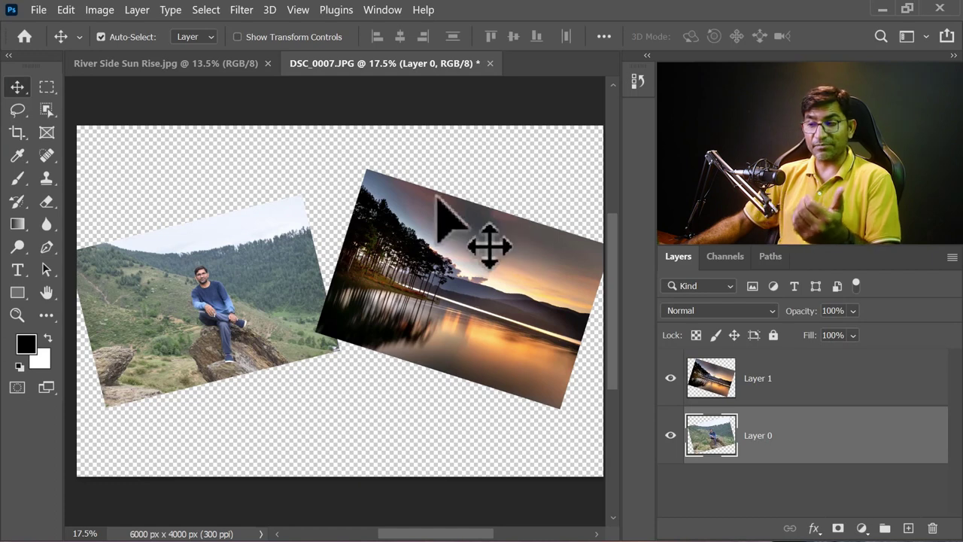
- Resize the collage image to 25 inches wide, giving 7500 × 5000 px at 300 ppi
left_click(99, 10)
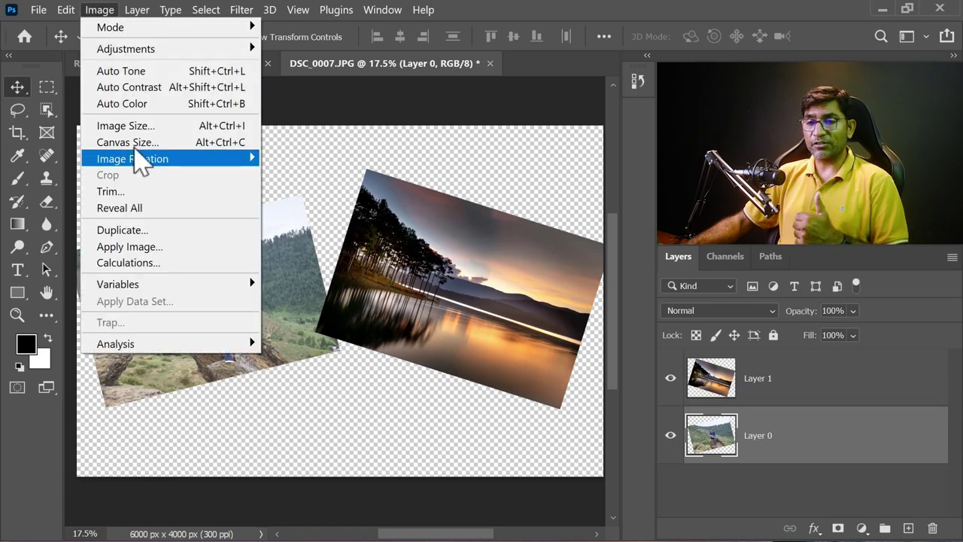
left_click(138, 128)
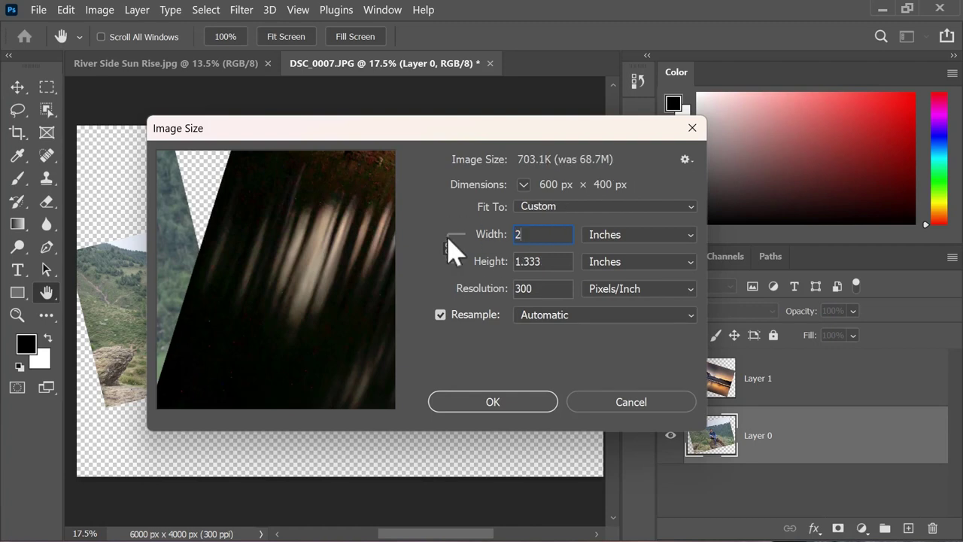
type("5")
left_click(499, 399)
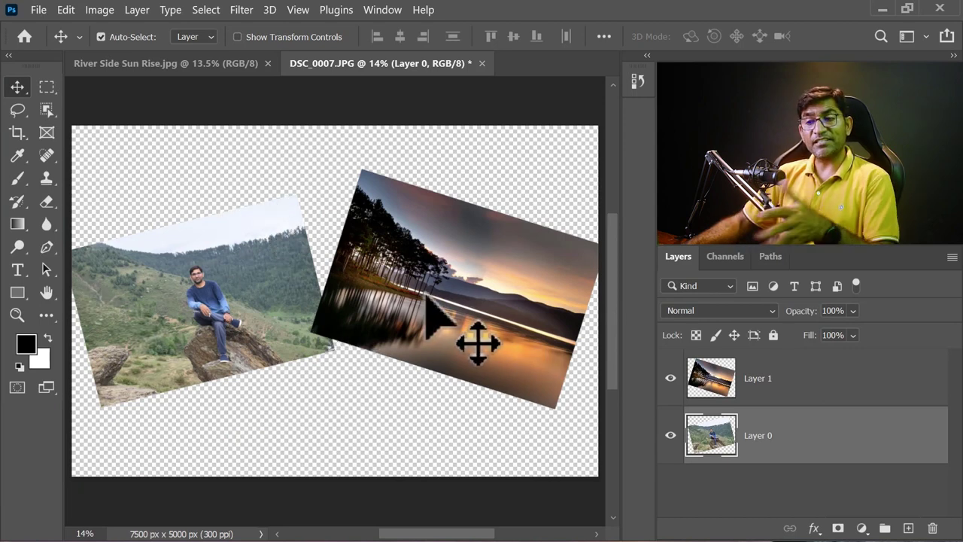
- Set the canvas width to 10000 px, giving a 10000 × 5000 px canvas around both photos
left_click(98, 10)
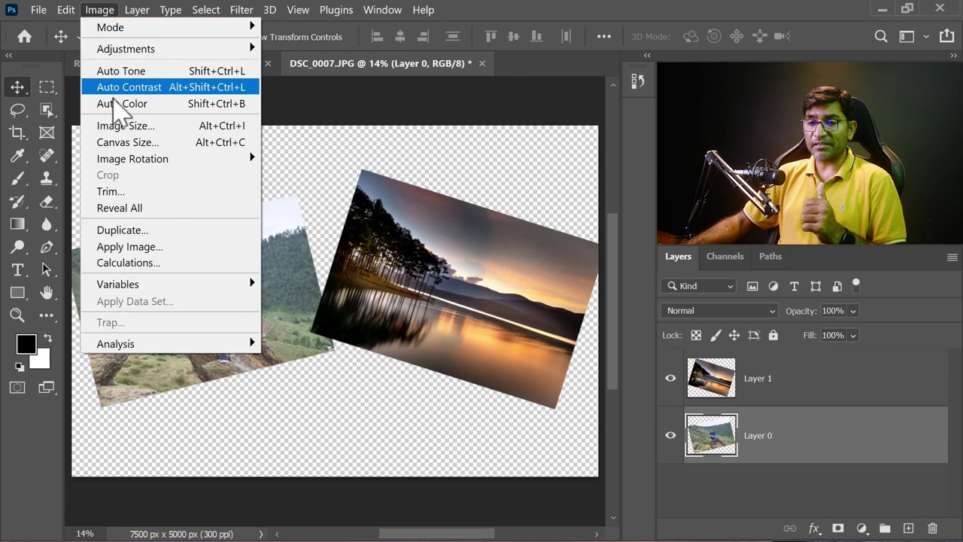
left_click(128, 142)
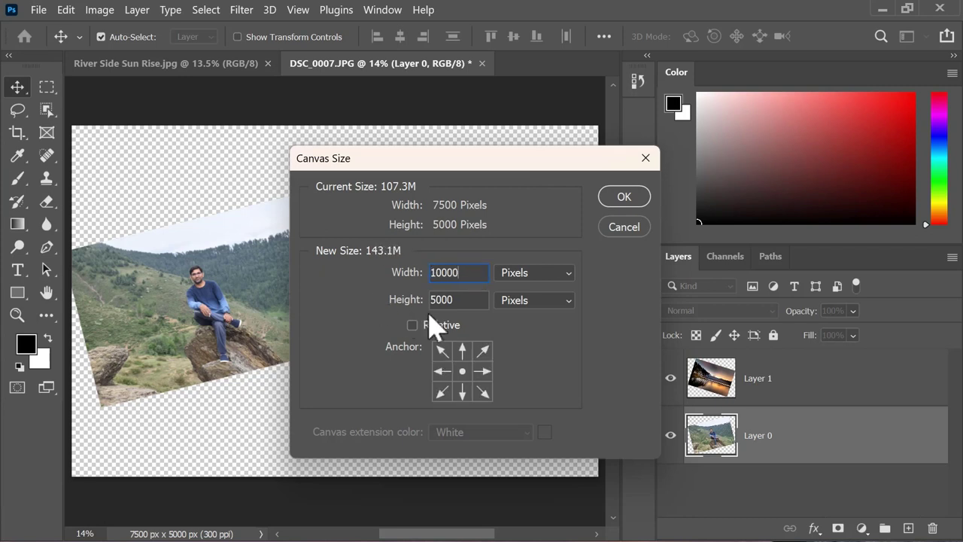
left_click(622, 197)
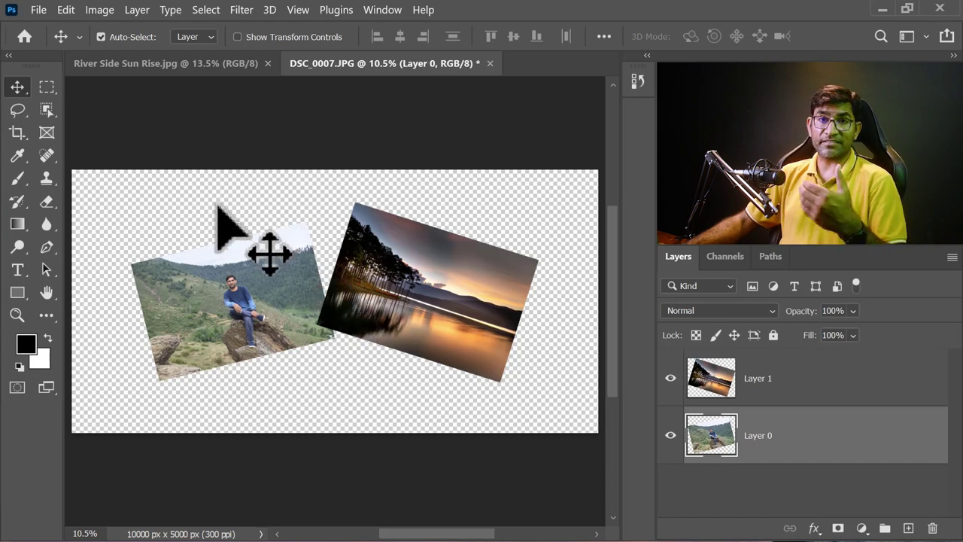
left_click(94, 13)
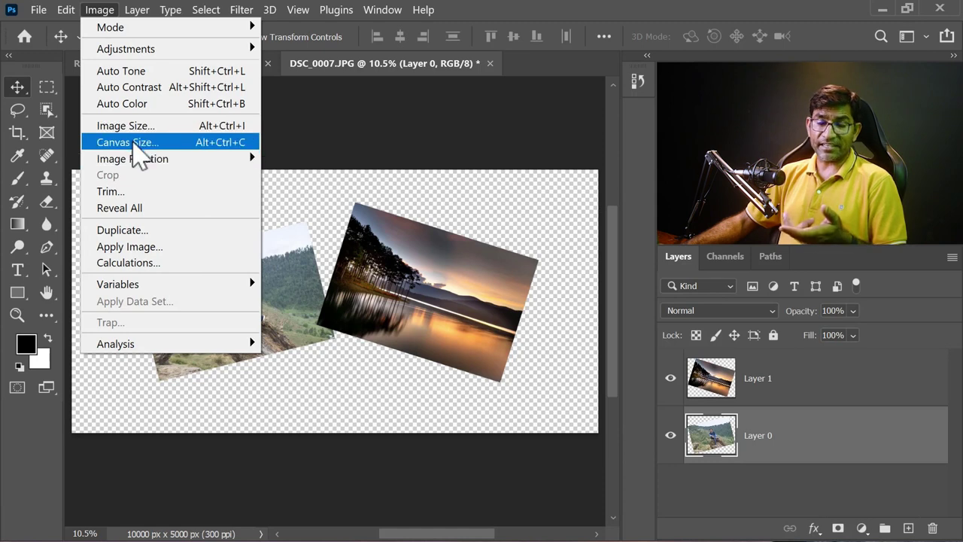
left_click(441, 129)
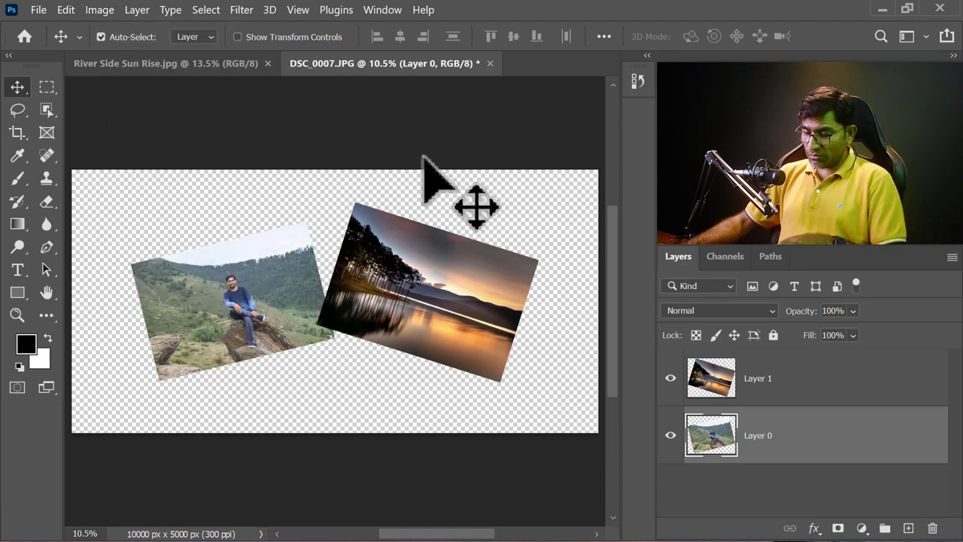
- Revert the photo, fit it on screen, and try then undo a 180° image rotation
key("F12")
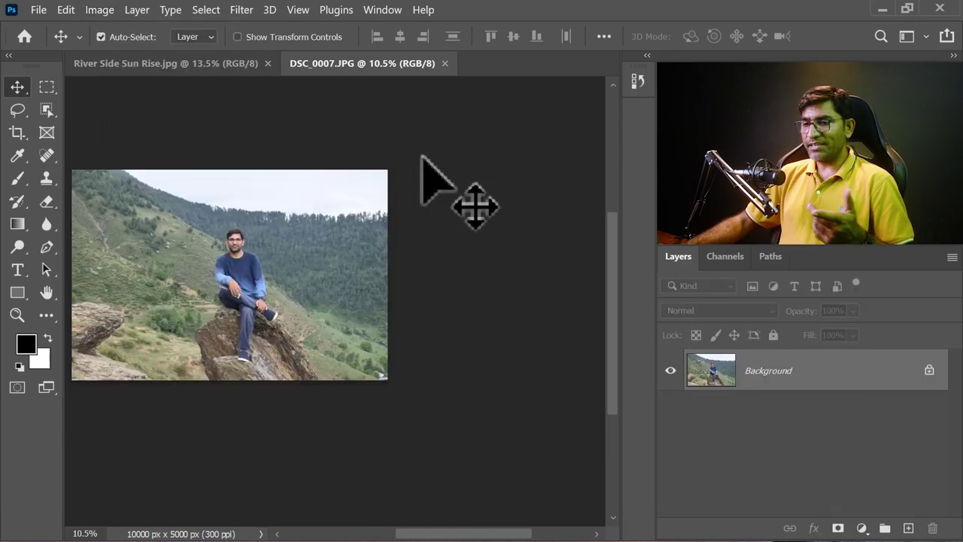
key("ctrl+0")
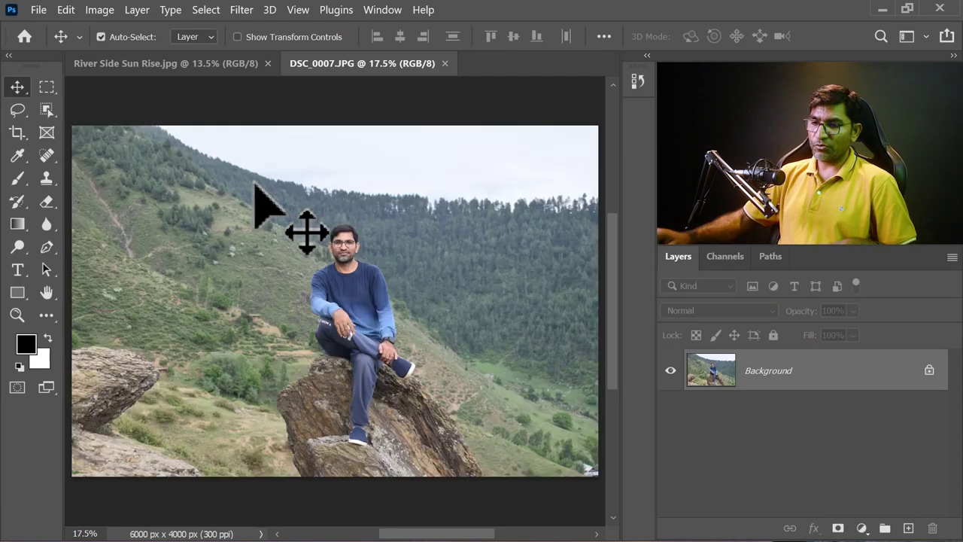
left_click(94, 10)
mouse_move(133, 159)
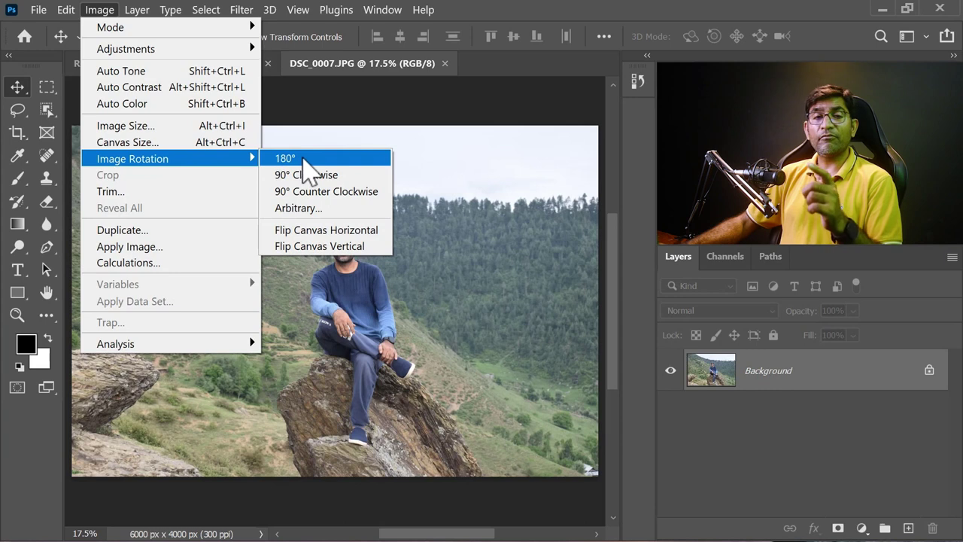
left_click(309, 168)
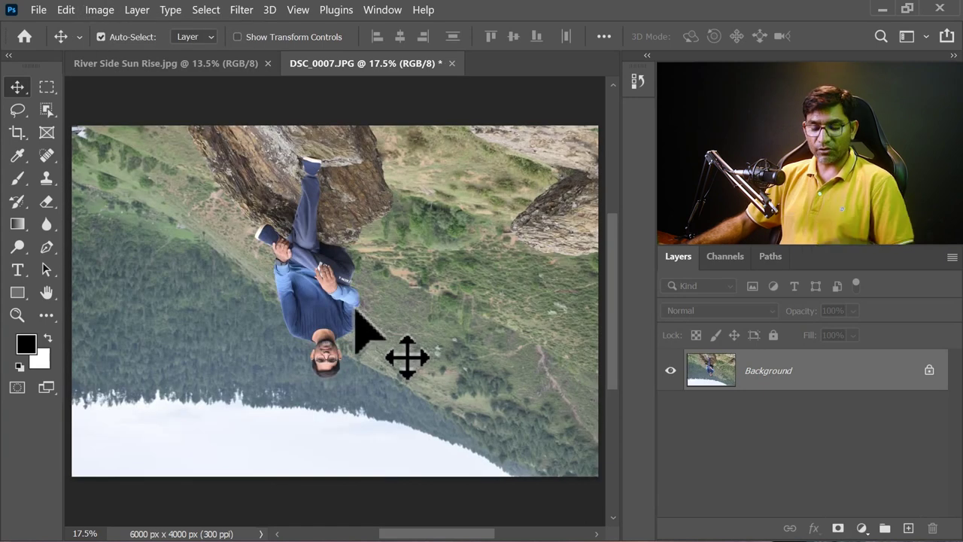
key("ctrl+z")
- Try then undo flipping the canvas horizontally, leaving the photo unchanged
left_click(98, 10)
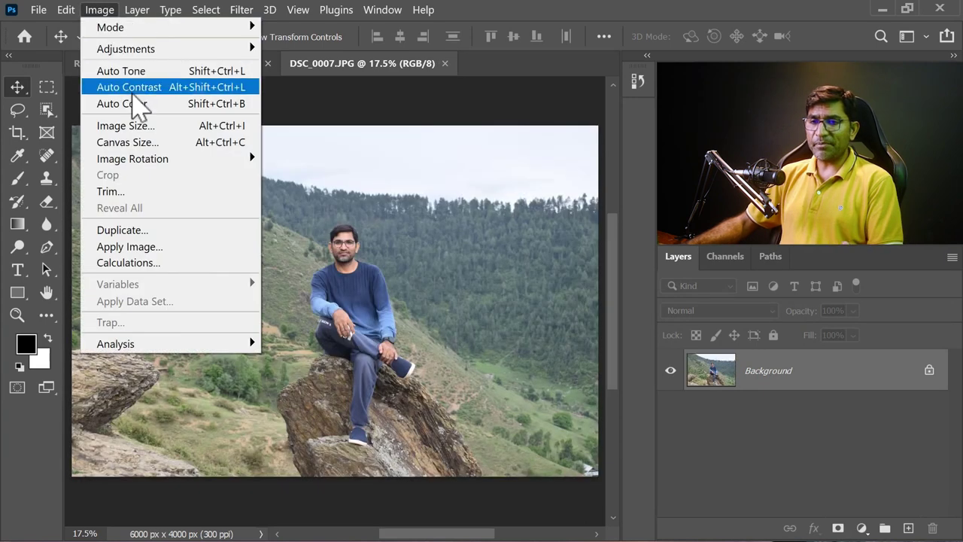
mouse_move(132, 159)
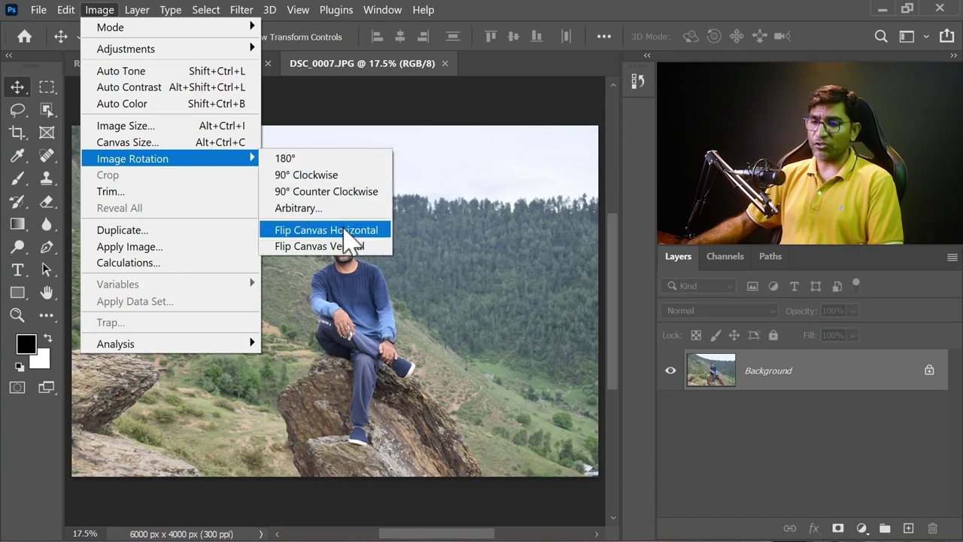
left_click(348, 233)
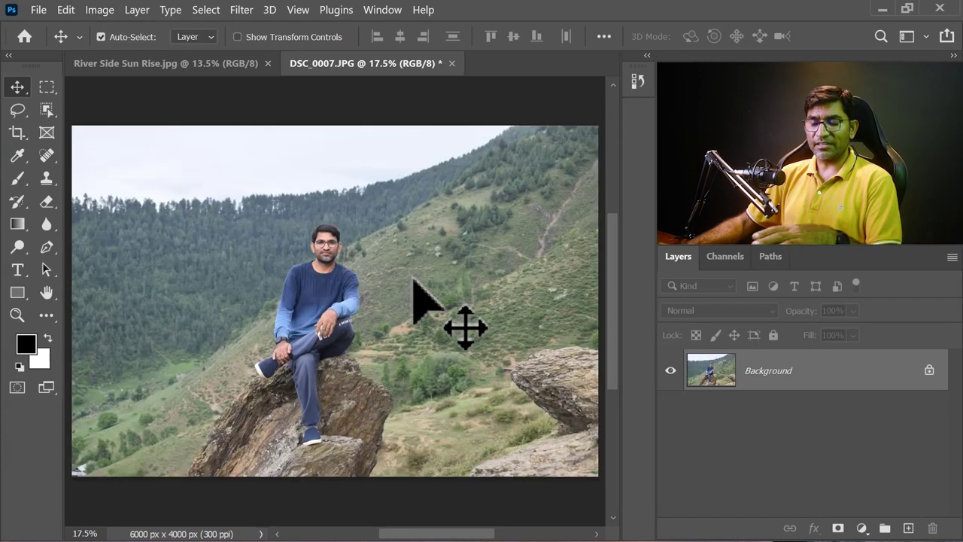
key("ctrl+z")
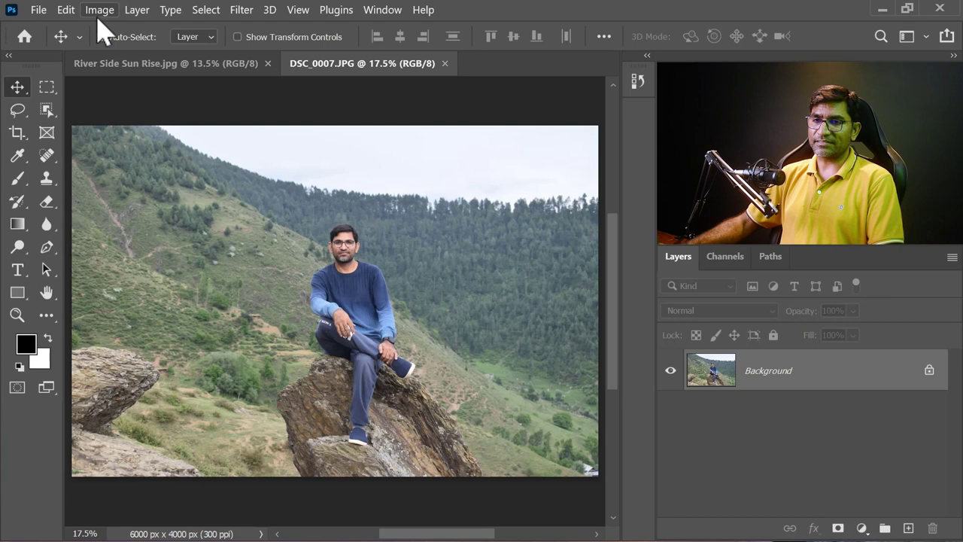
left_click(93, 11)
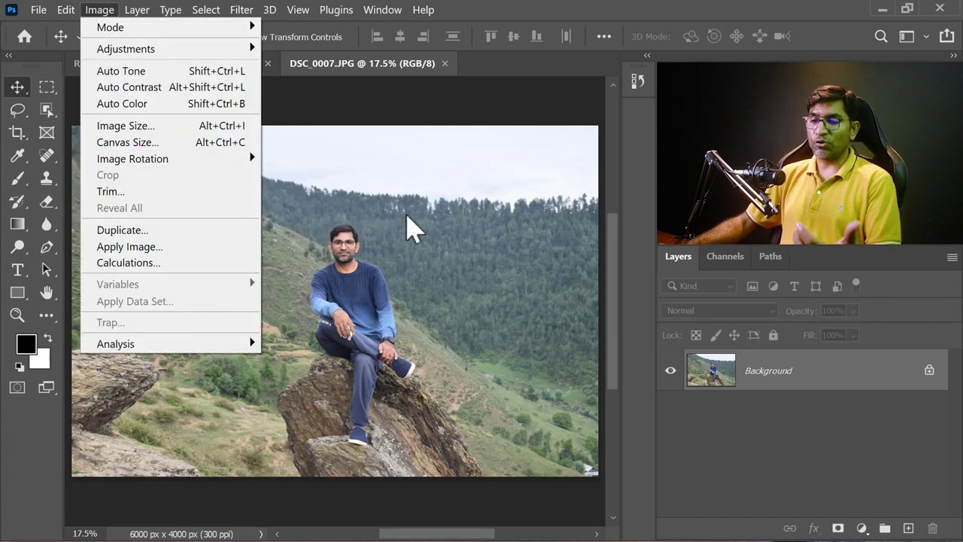
left_click(354, 225)
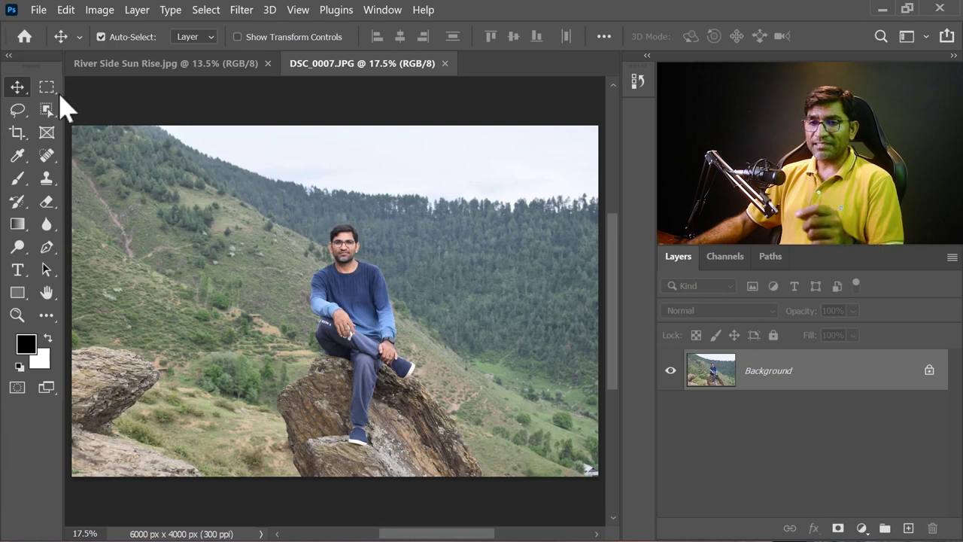
- Select a rectangle around the man on the rock, crop to it, then undo the crop
left_click(47, 86)
left_click_drag(269, 210, 439, 458)
left_click(99, 9)
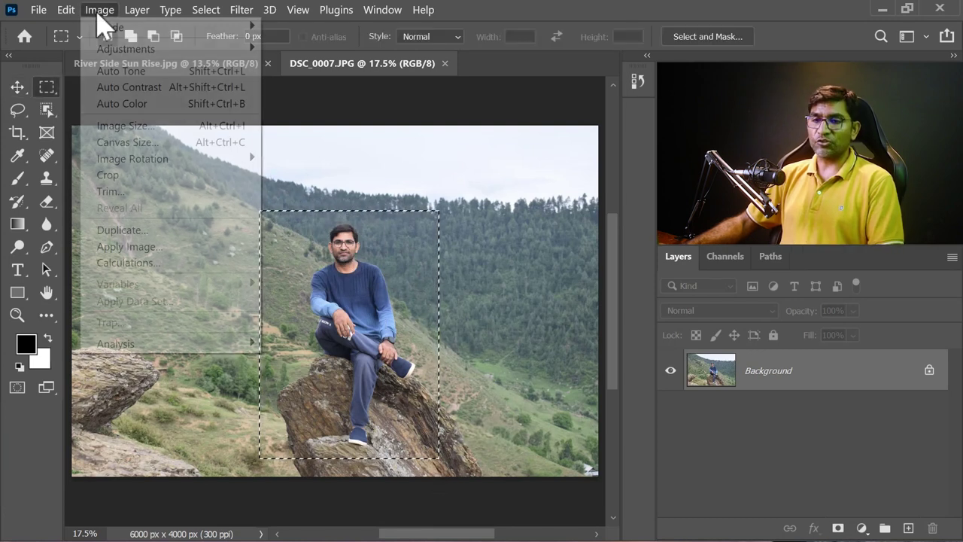
left_click(108, 174)
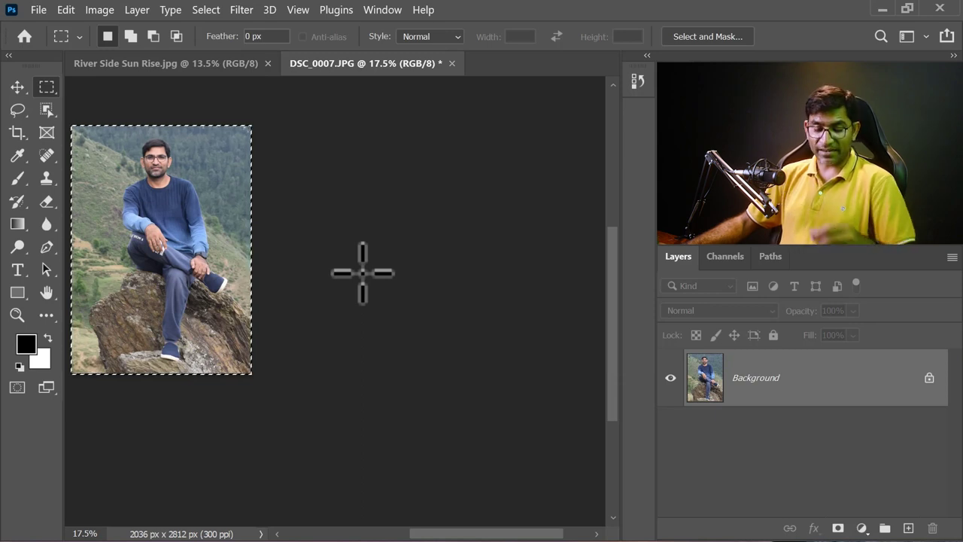
key("ctrl+z")
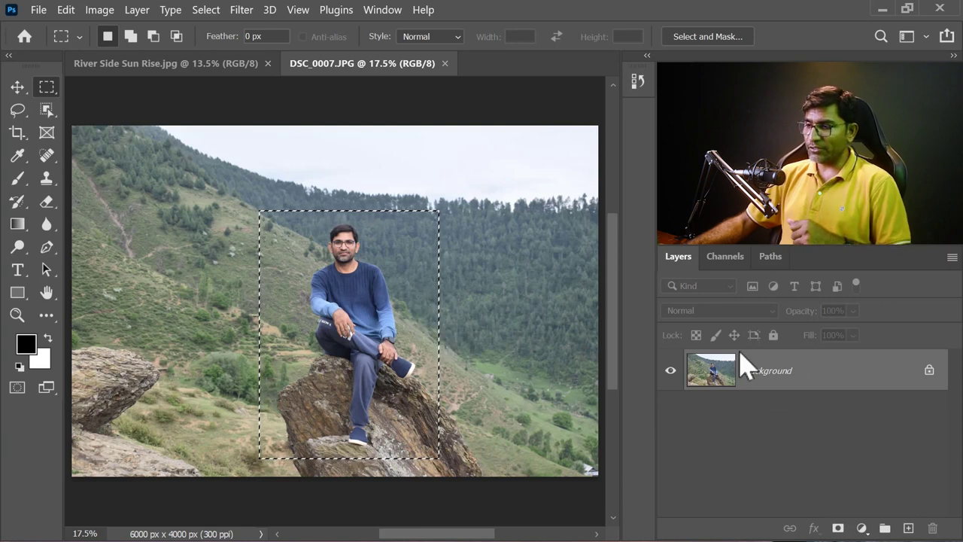
- Convert Background to Layer 0 and delete everything outside the rectangle around the man
double_click(787, 373)
key("Return")
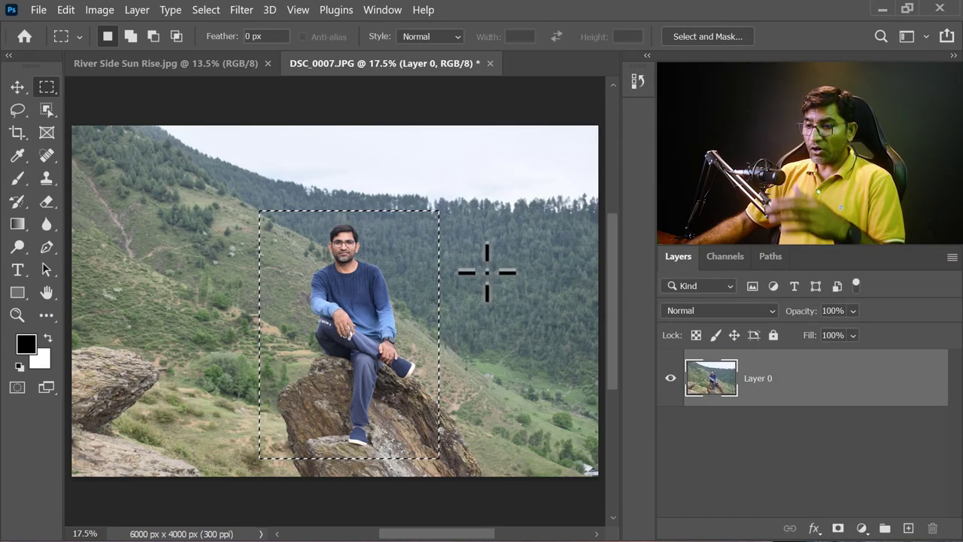
right_click(370, 239)
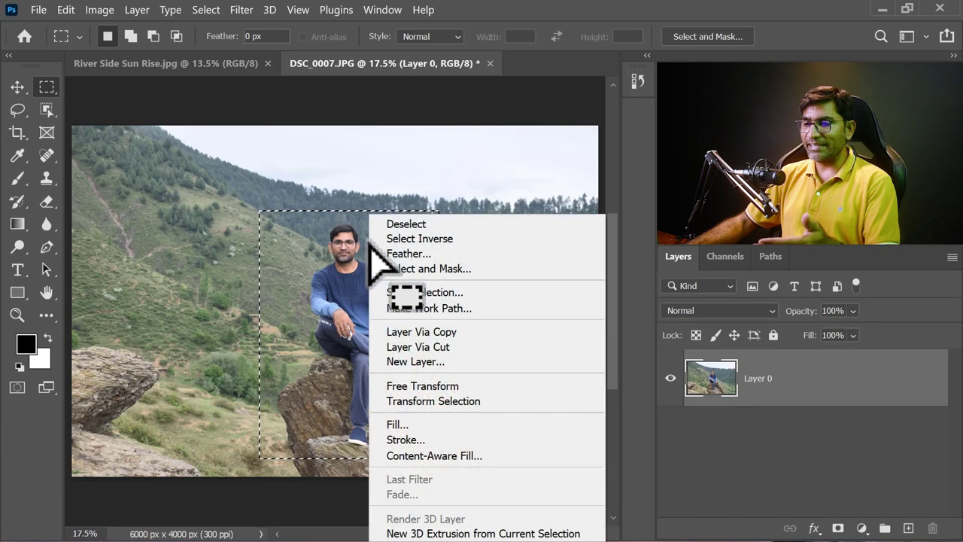
left_click(432, 240)
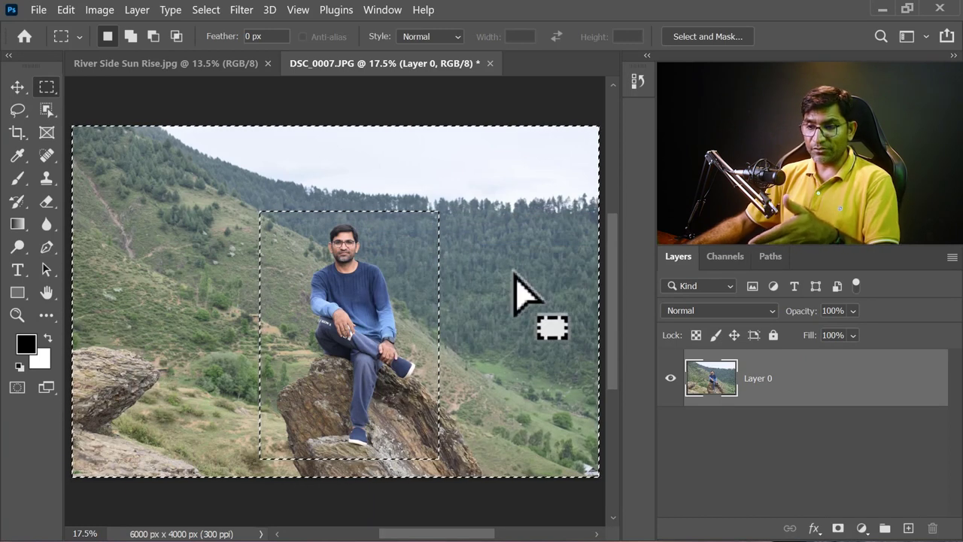
key("Delete")
key("ctrl+d")
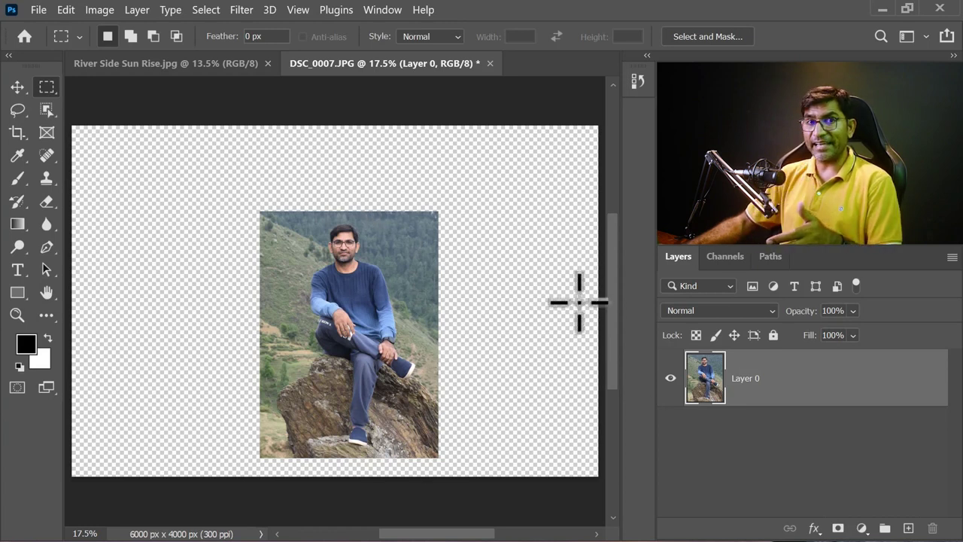
key("v")
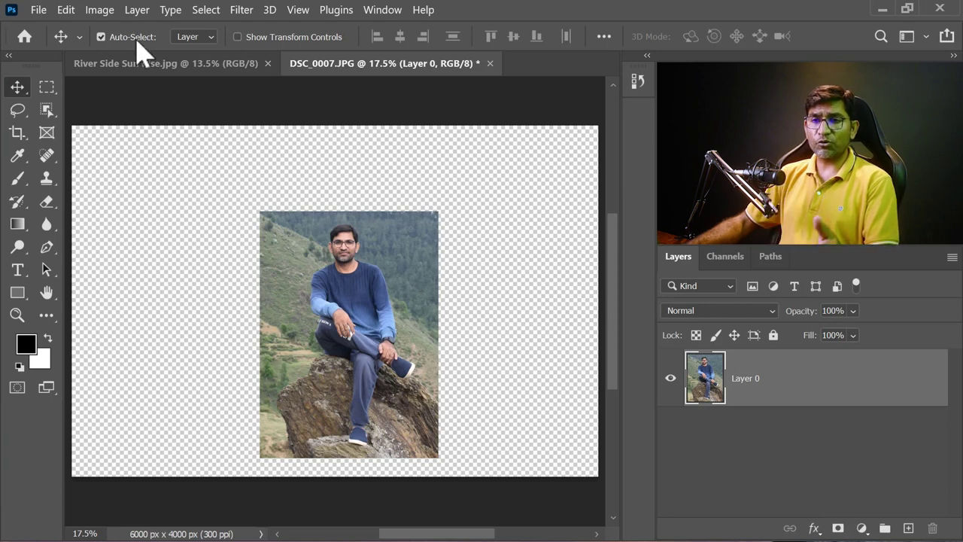
left_click(99, 10)
- Trim transparent pixels from all sides, shrinking the canvas to 2036 × 2812 px
left_click(112, 192)
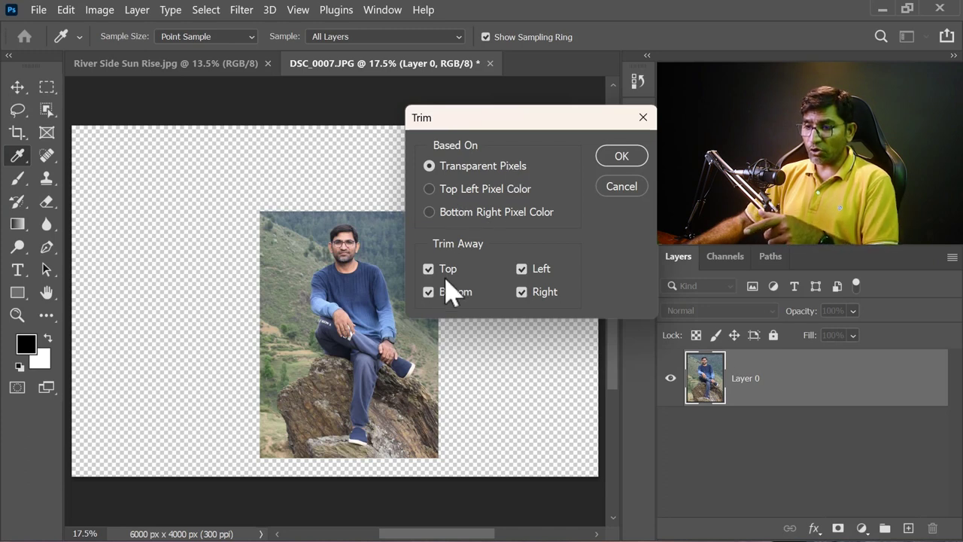
left_click(622, 155)
key("v")
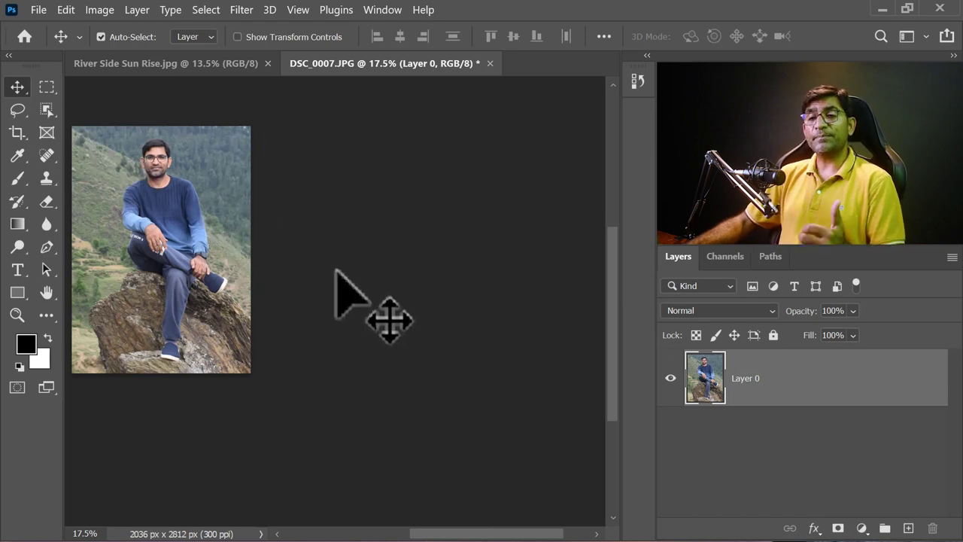
left_click(100, 9)
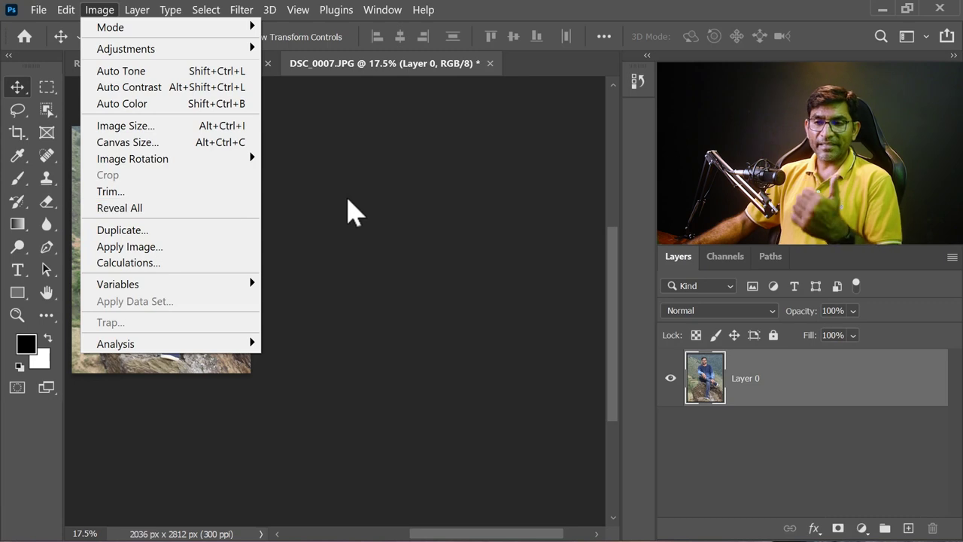
- Reveal the full canvas and reposition the man's photo on it
left_click(209, 206)
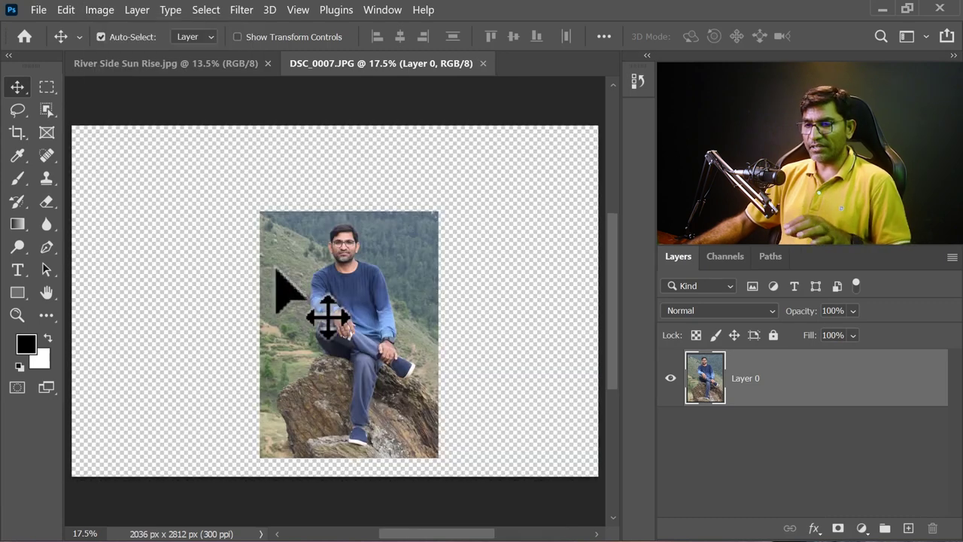
mouse_move(335, 294)
left_mouse_down()
mouse_move(375, 271)
mouse_move(351, 262)
left_mouse_up()
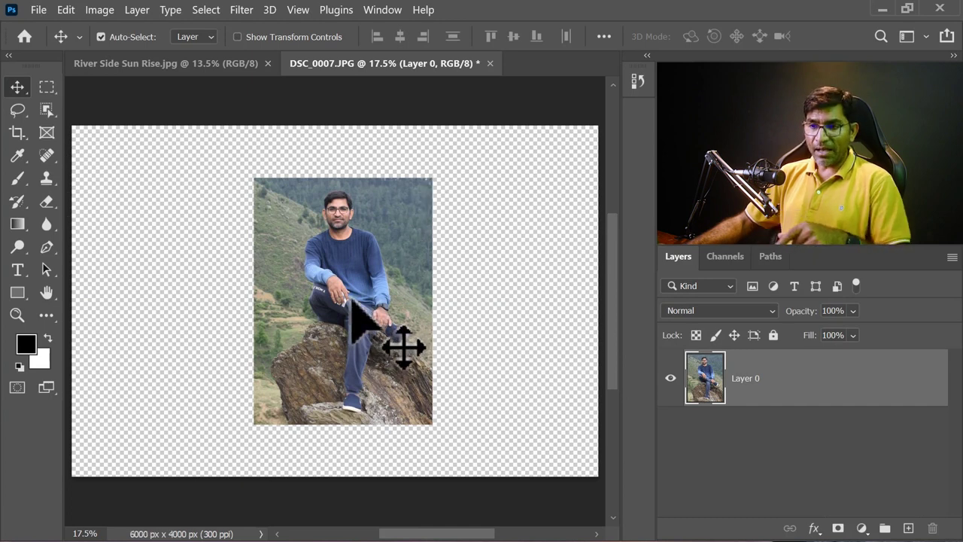
left_click_drag(351, 302, 327, 318)
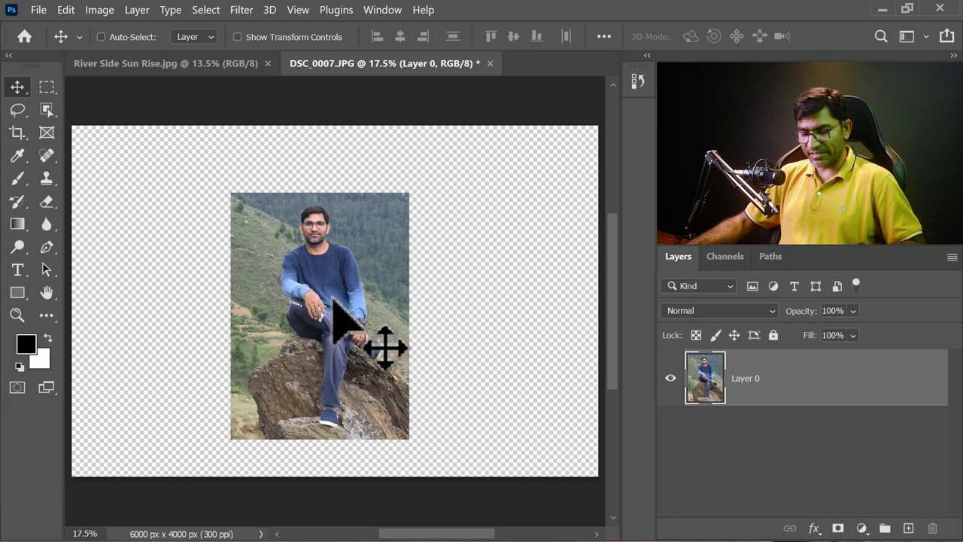
- Scale the photo to about 115%, tilt it -16.93°, and Alt-drag a copy to the right
key("ctrl+t")
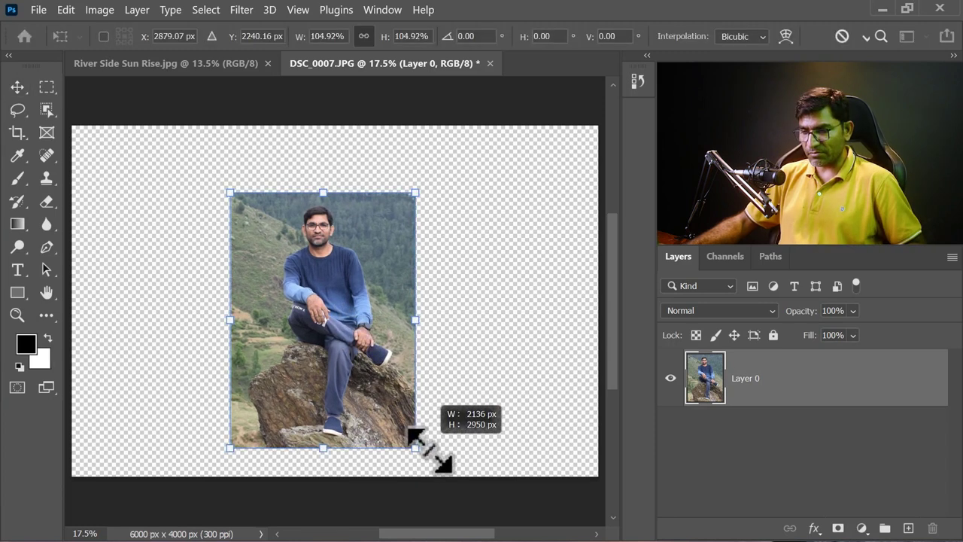
left_click_drag(407, 440, 439, 473)
left_click_drag(344, 334, 280, 289)
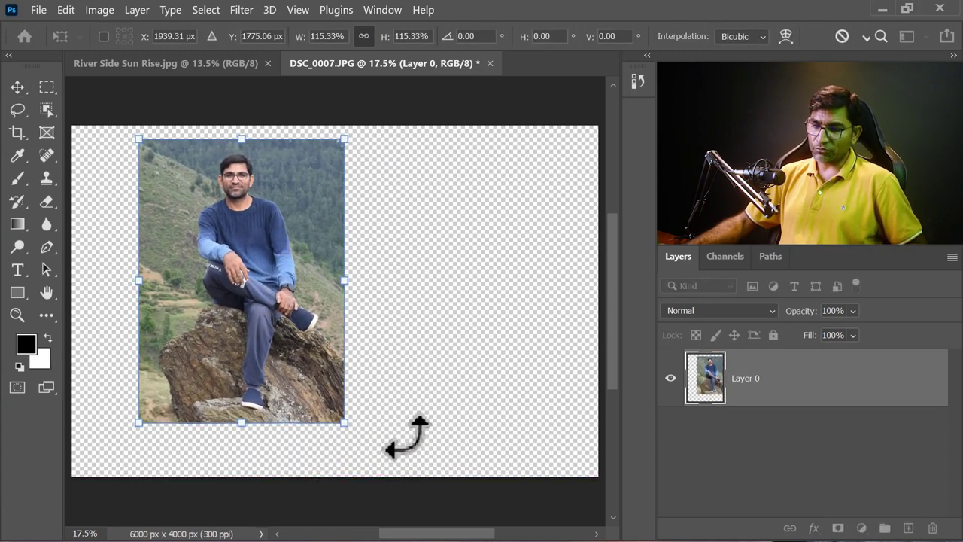
left_click_drag(404, 436, 462, 398)
left_click_drag(248, 301, 194, 297)
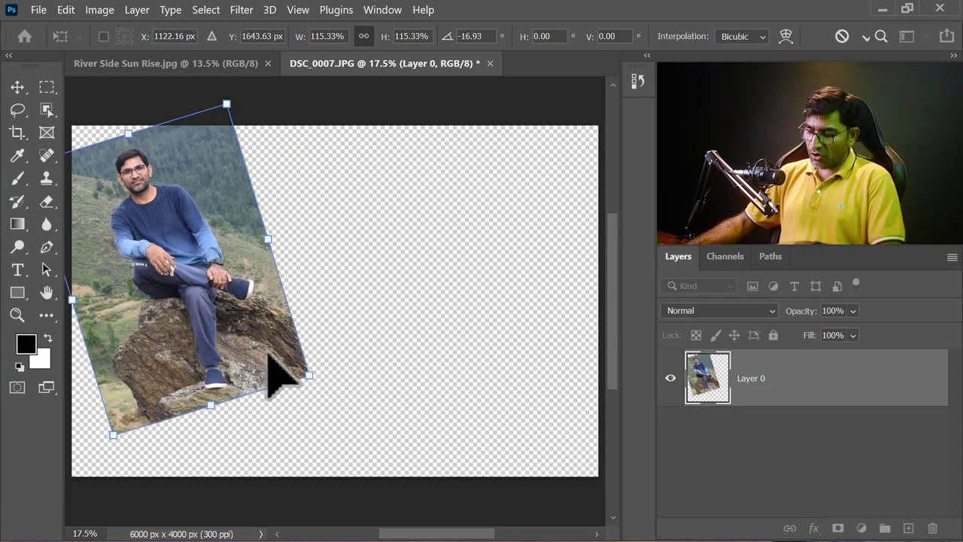
key("Return")
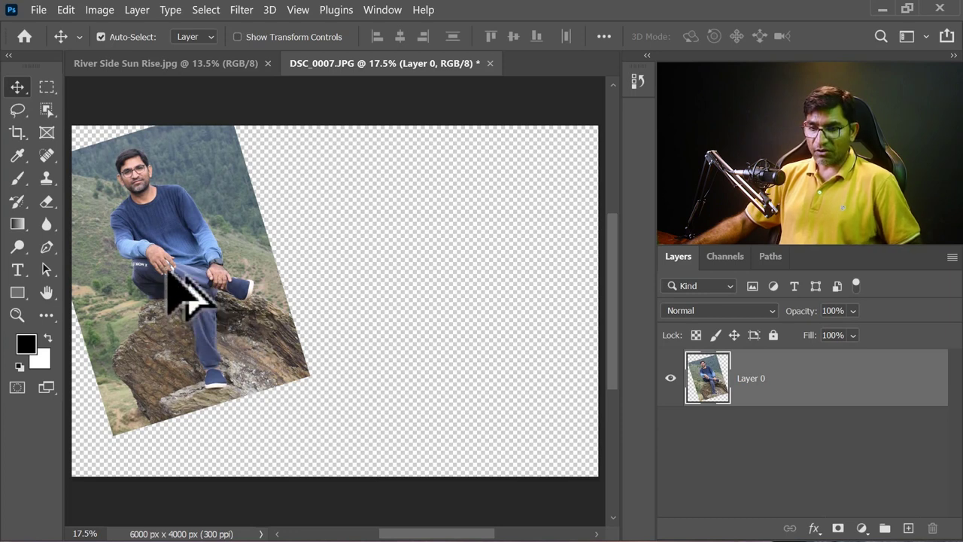
left_click_drag(167, 272, 418, 275)
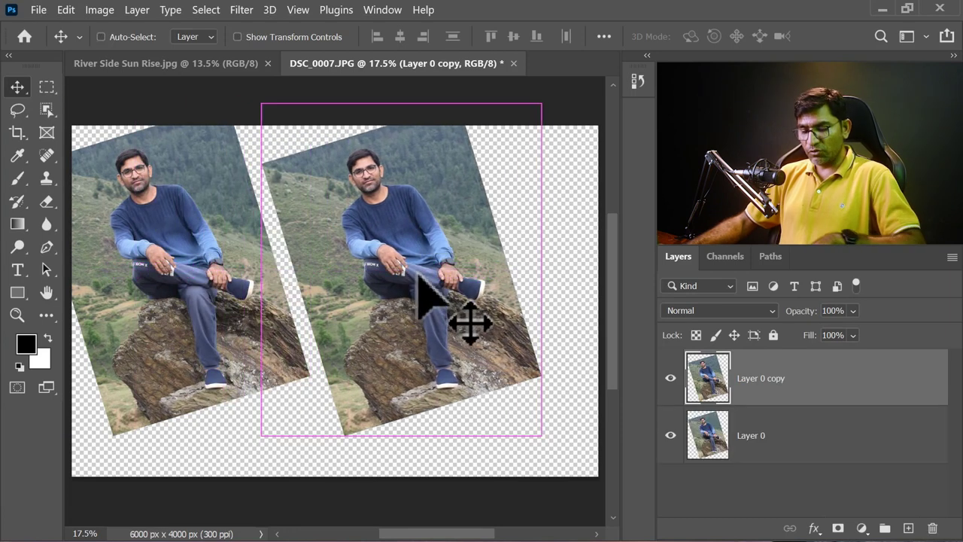
- Rotate the copy about 40°, scale it to 130%, move it right, and place it beneath Layer 0
key("ctrl+t")
left_click_drag(564, 378, 463, 467)
left_click_drag(377, 275, 456, 260)
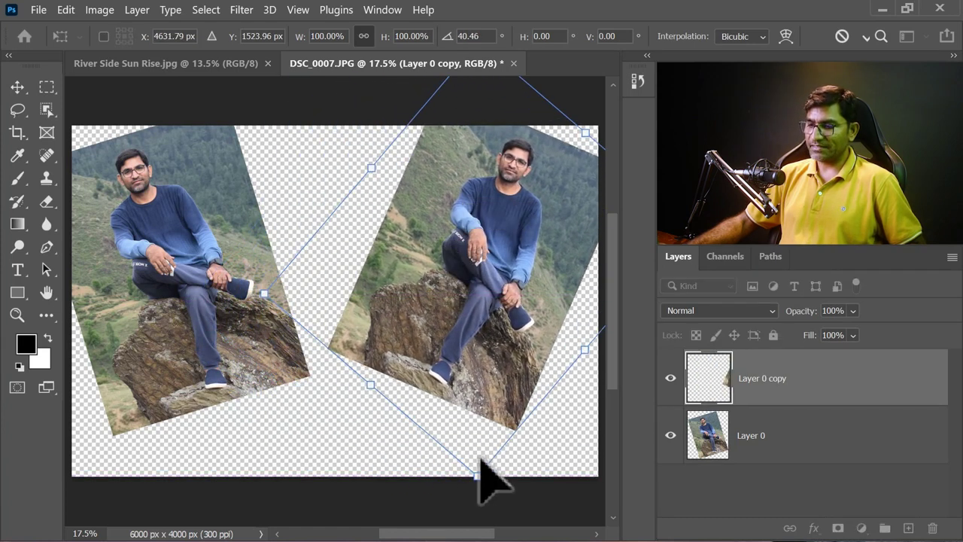
left_click_drag(267, 297, 172, 327)
left_click_drag(444, 288, 482, 289)
key("Return")
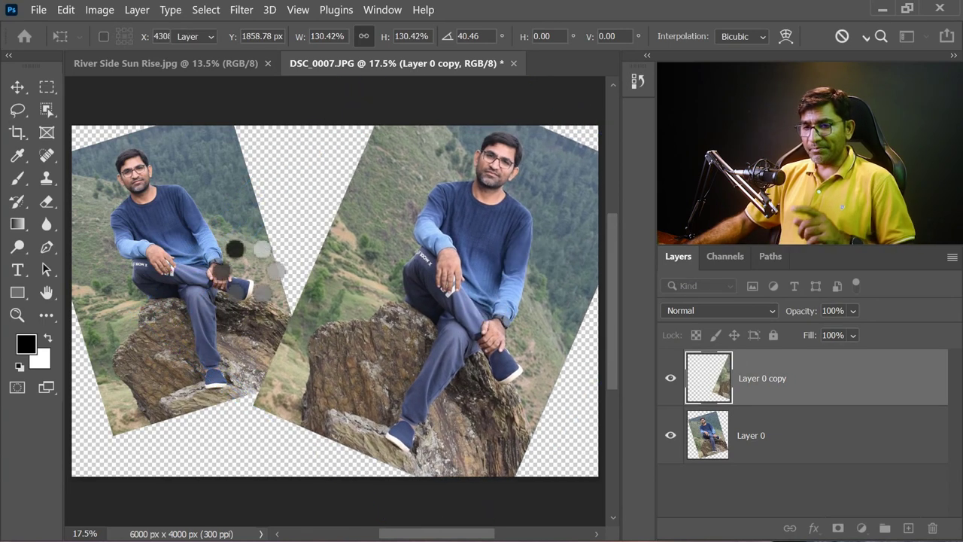
left_click(785, 437)
left_click_drag(800, 372, 783, 444)
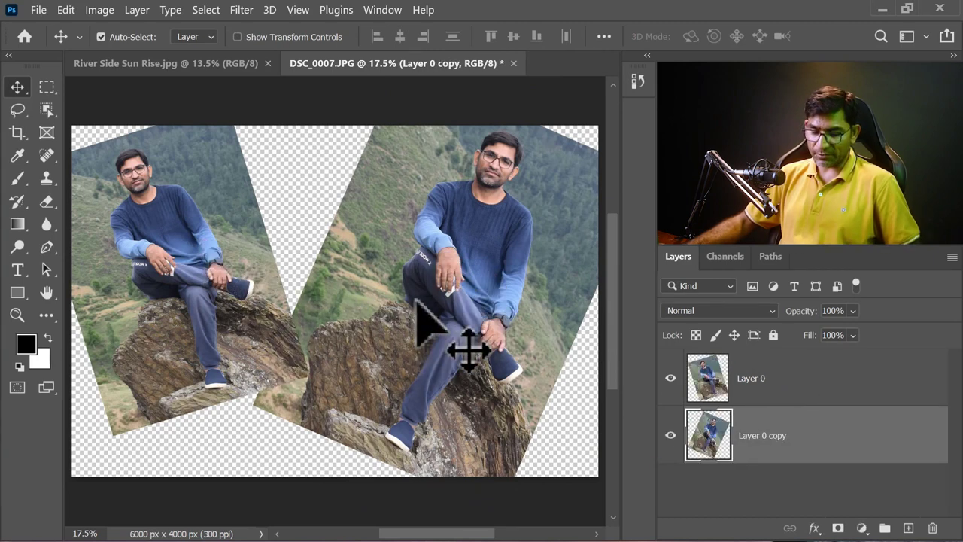
- Desaturate Layer 0 copy so the right-hand photo turns greyscale
left_click(100, 10)
mouse_move(126, 49)
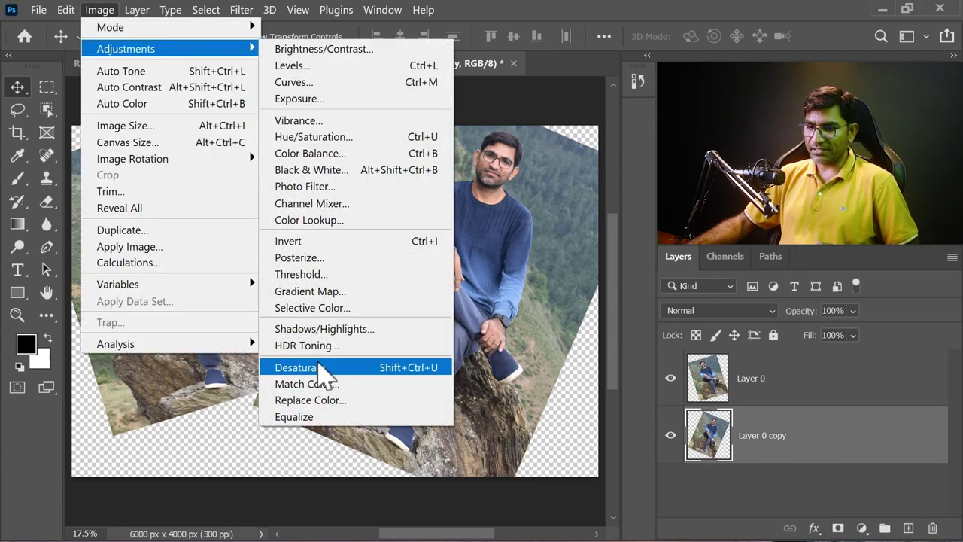
left_click(319, 367)
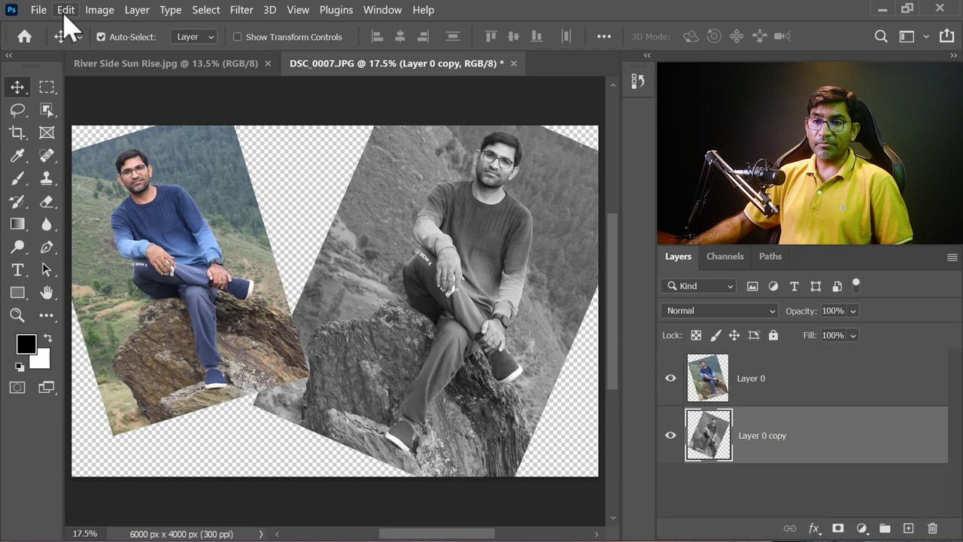
- Reveal all to grow the canvas to 7030 × 5103 px and fit it on screen
left_click(99, 9)
left_click(144, 209)
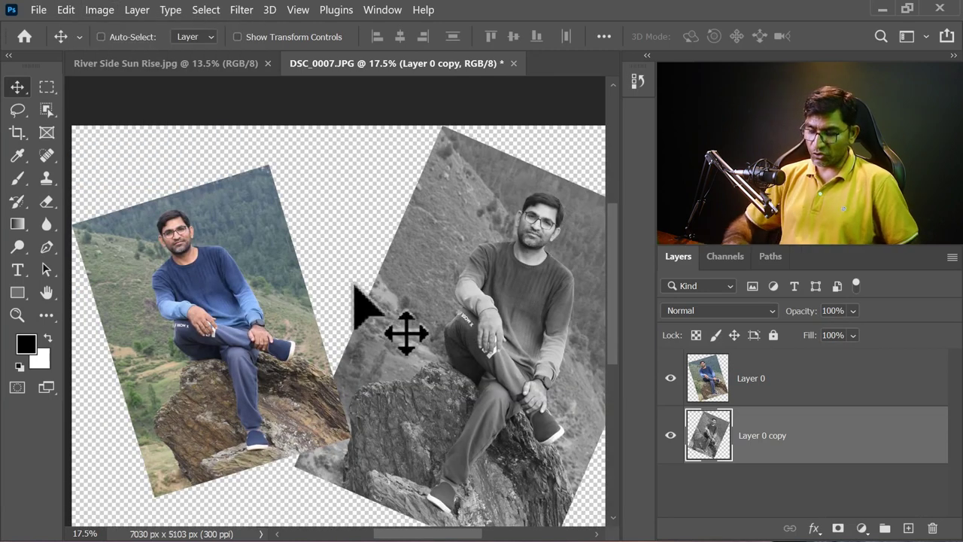
key("ctrl+0")
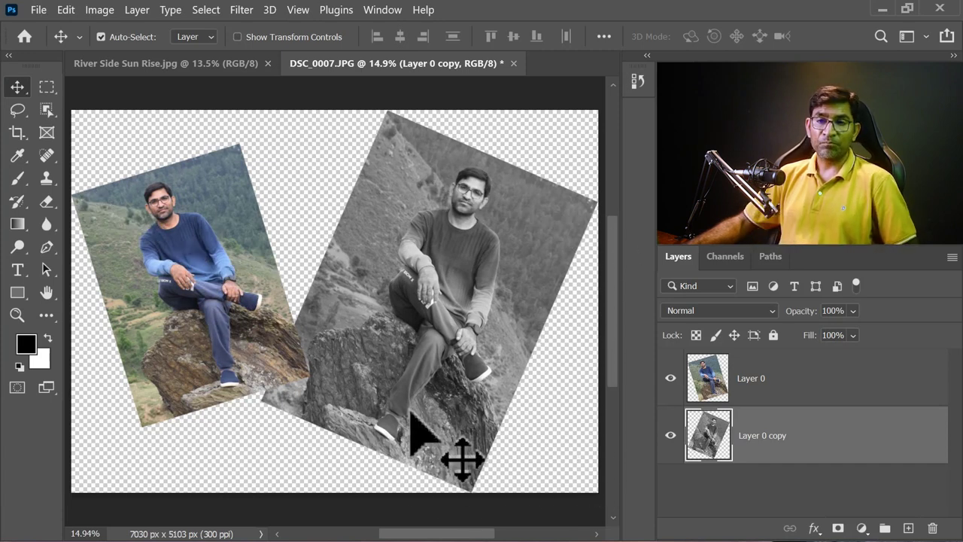
left_click(100, 9)
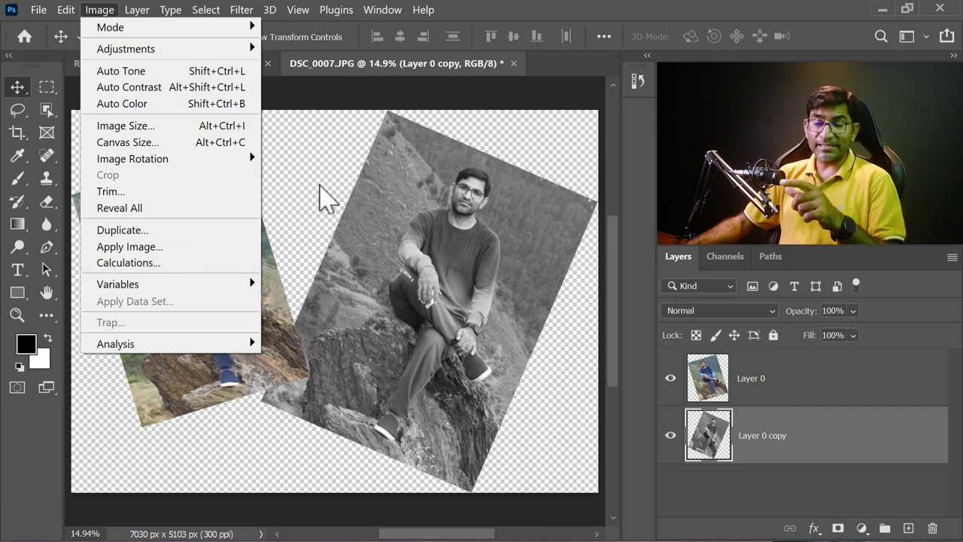
left_click(344, 264)
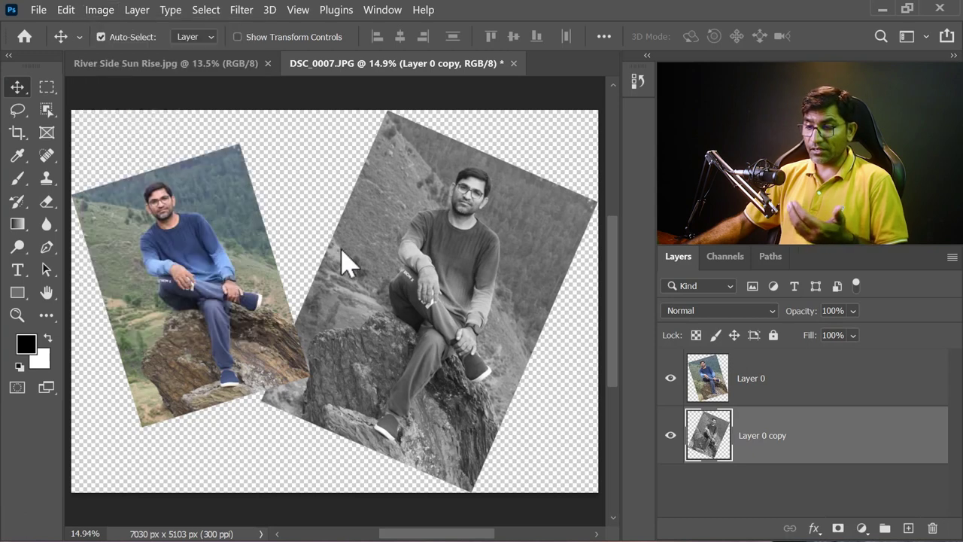
- Revert DSC_0007.JPG to its original 6000 × 4000 px photo and zoom in
key("F12")
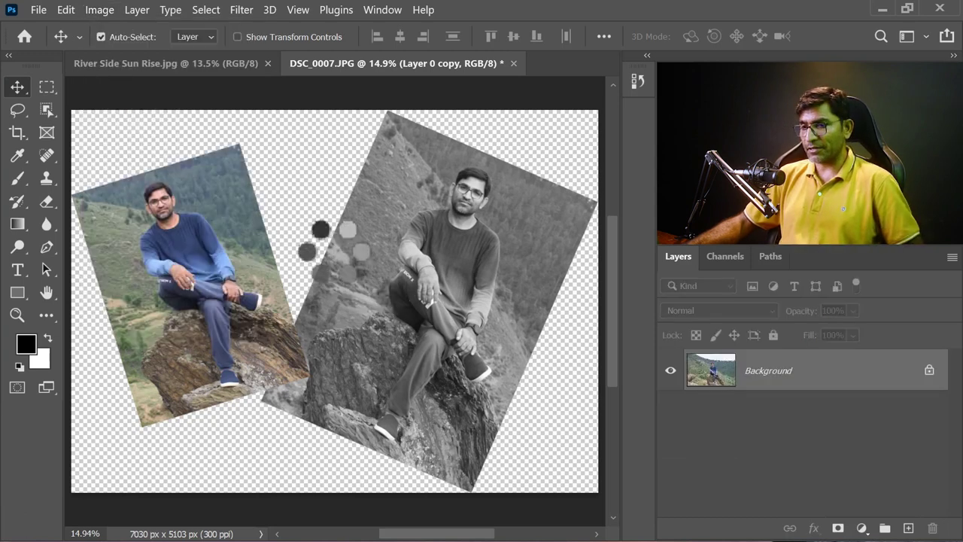
scroll(351, 242, "up", 1)
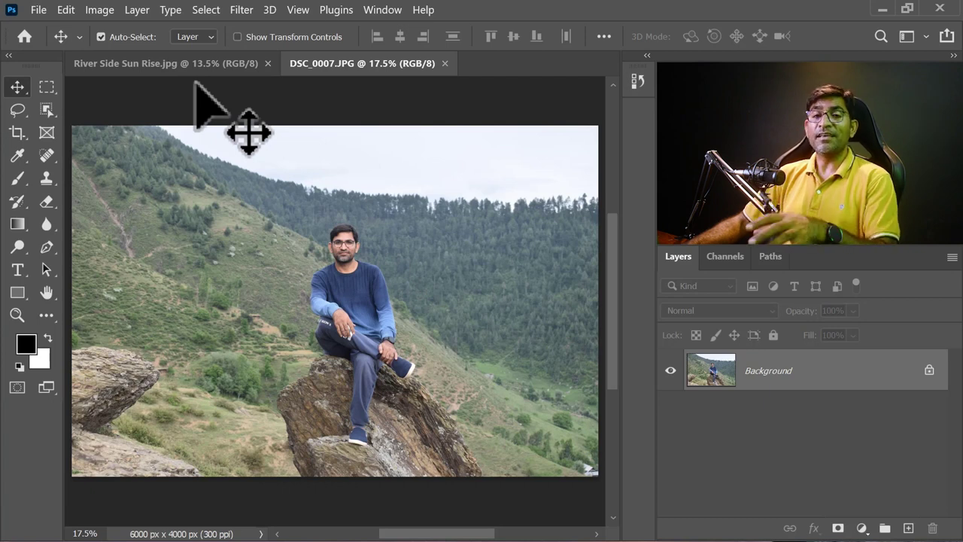
left_click(103, 11)
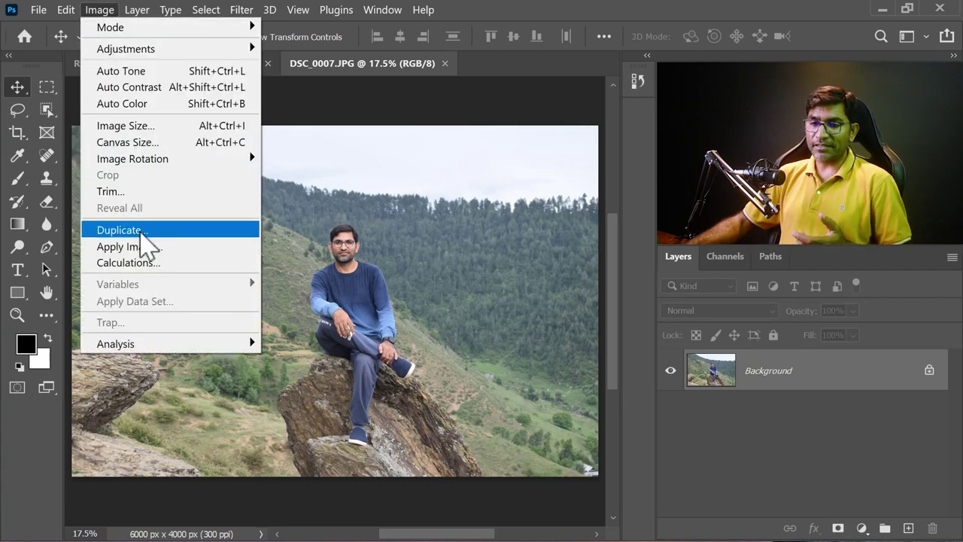
- Duplicate the hillside photo as a new document named ABCD and close DSC_0007.JPG
left_click(147, 230)
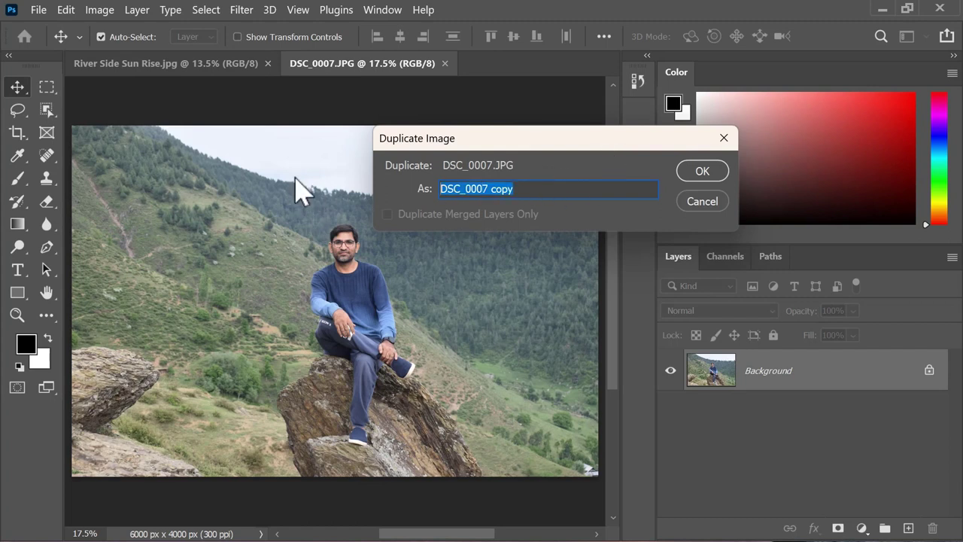
type("ABCD")
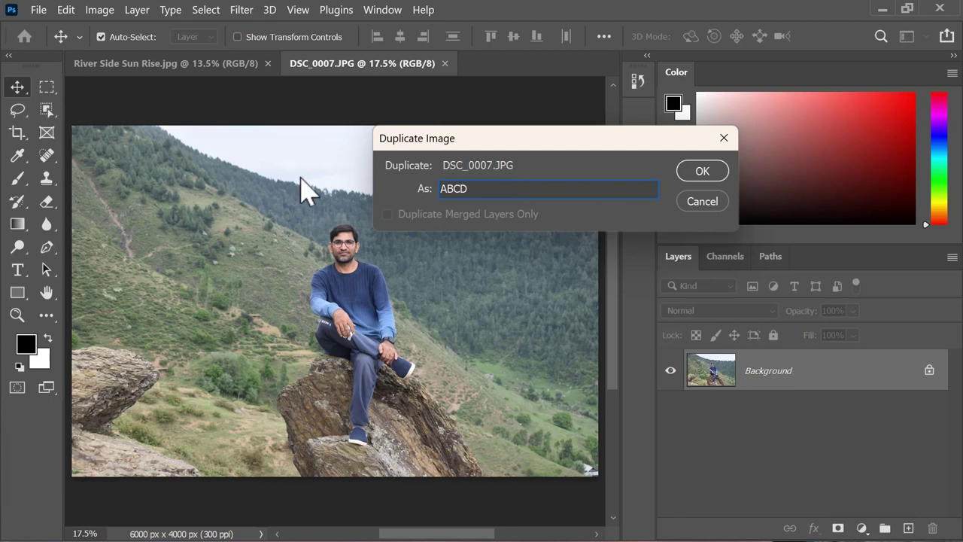
left_click(696, 175)
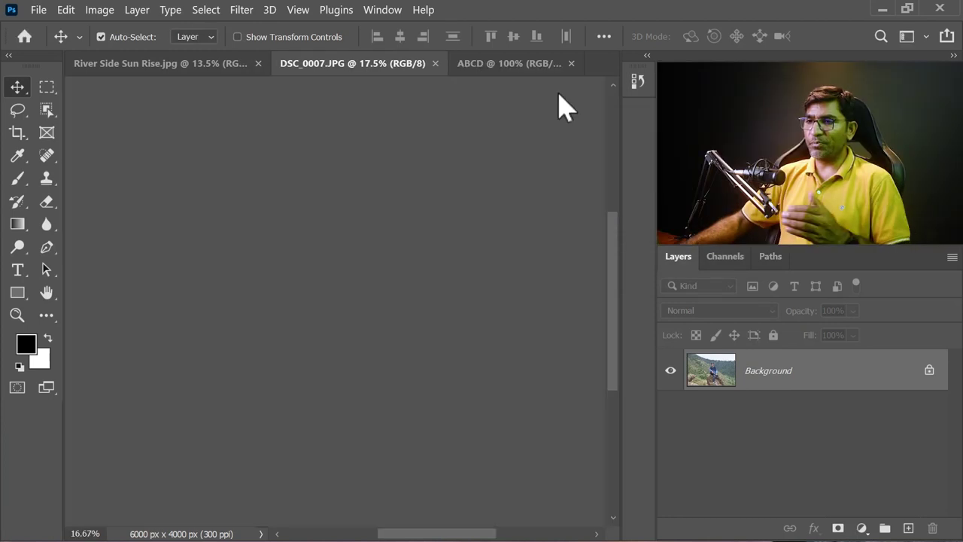
left_click(338, 68)
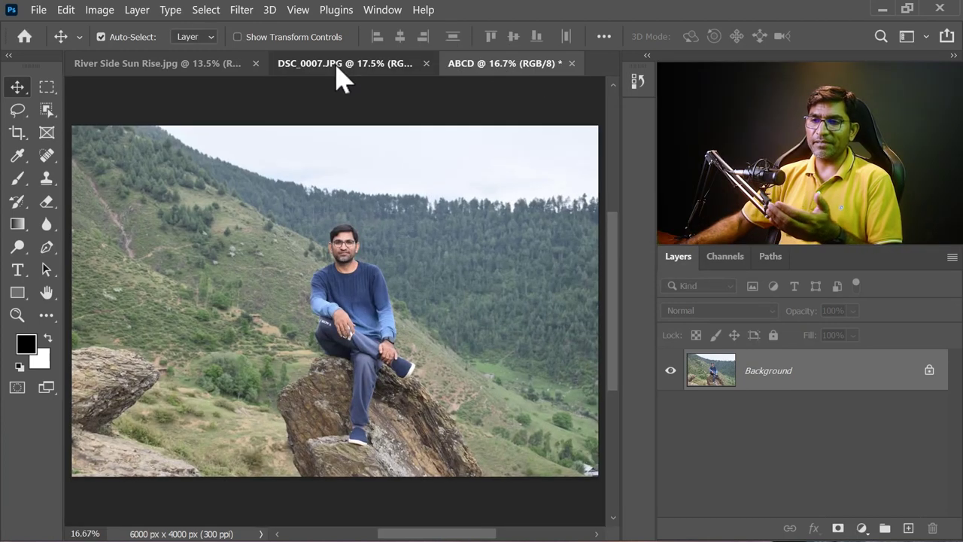
left_click(433, 64)
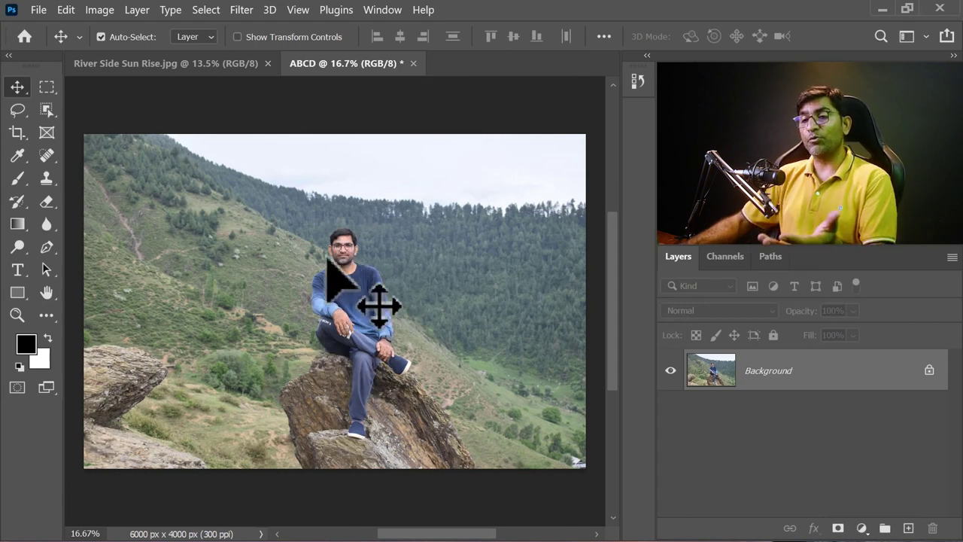
- Close ABCD without saving its changes and clear the selection
left_click(101, 12)
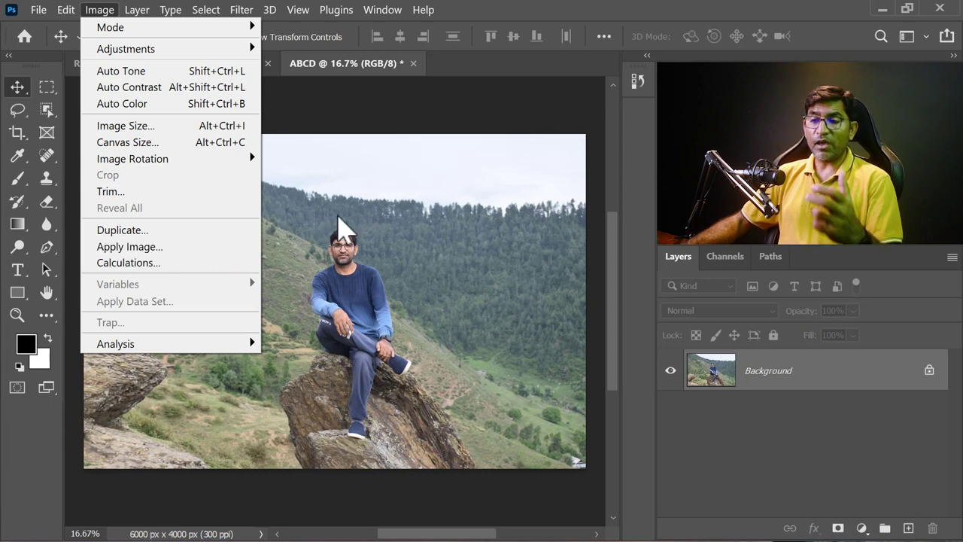
left_click(348, 184)
key("ctrl+w")
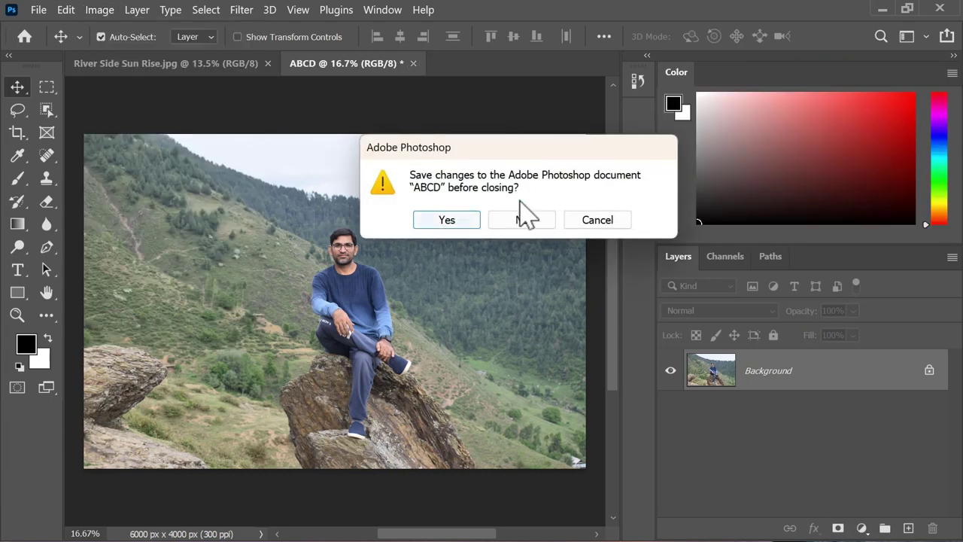
left_click(521, 220)
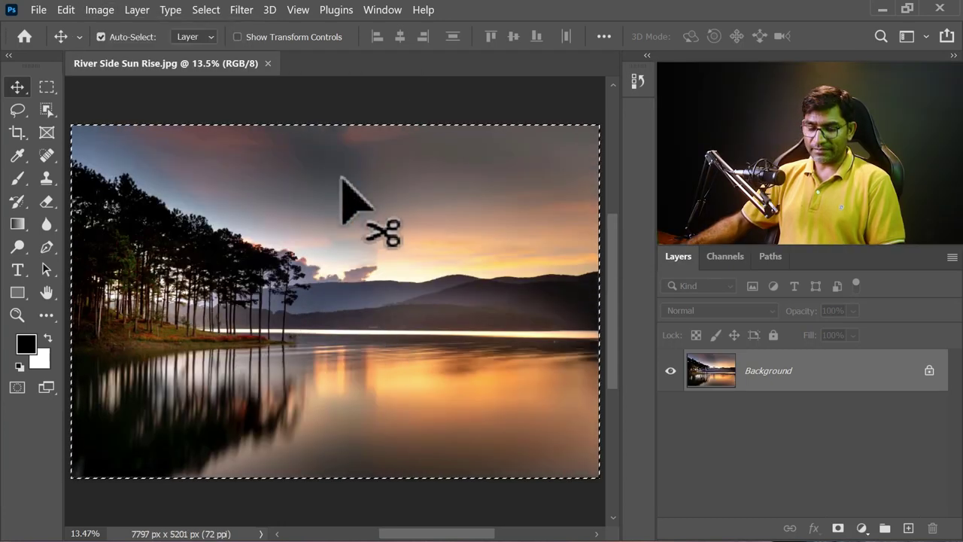
key("ctrl+d")
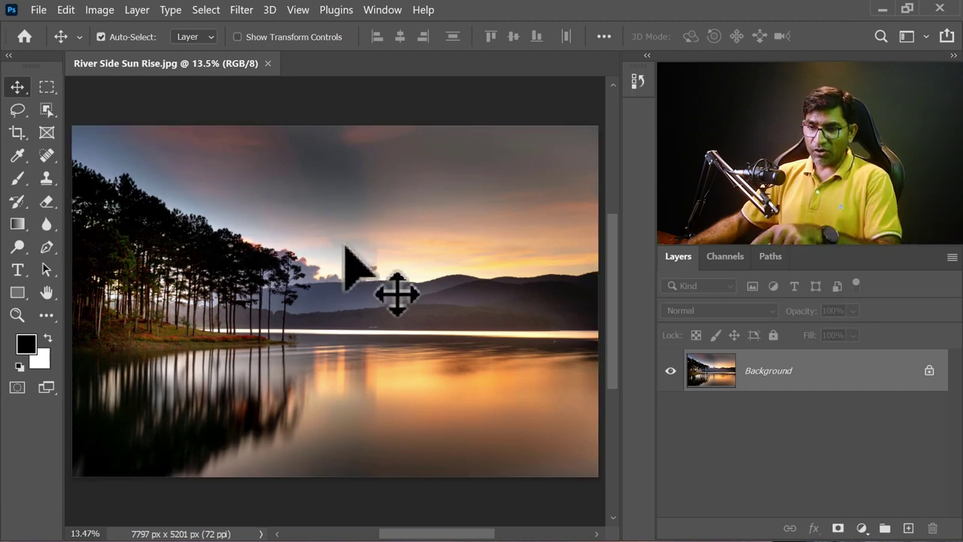
left_click(39, 10)
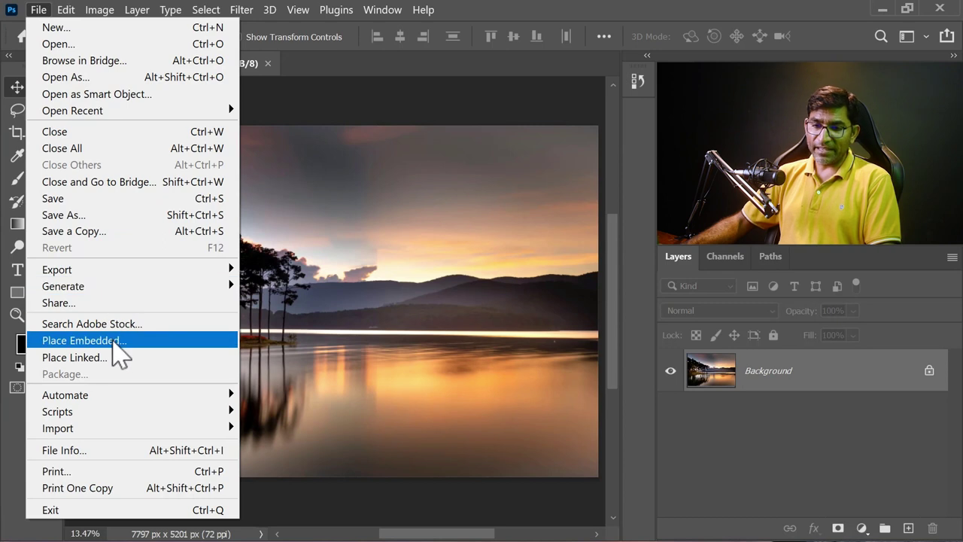
- Place Embedded the Naini Lake in Nainital.jpg photo from the Hill Station folder
left_click(120, 342)
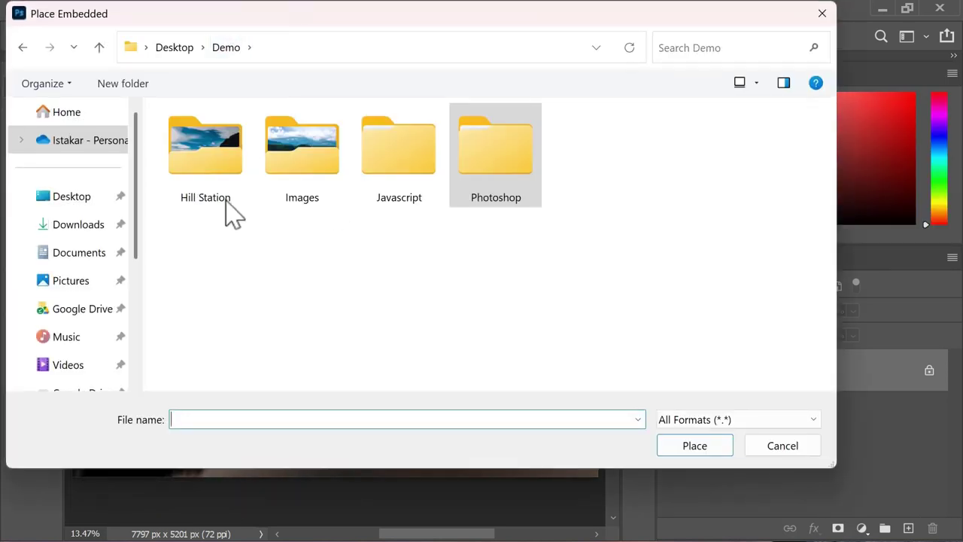
double_click(204, 165)
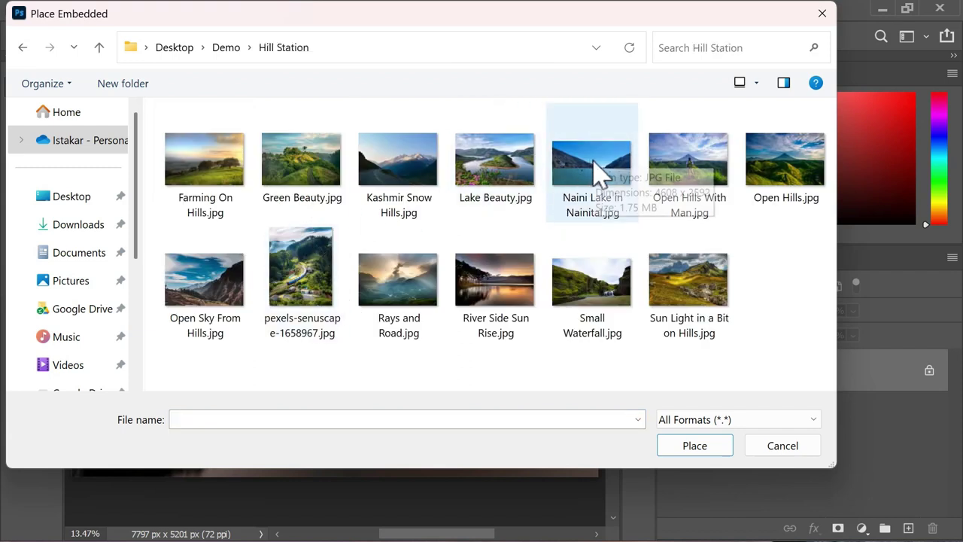
key("Escape")
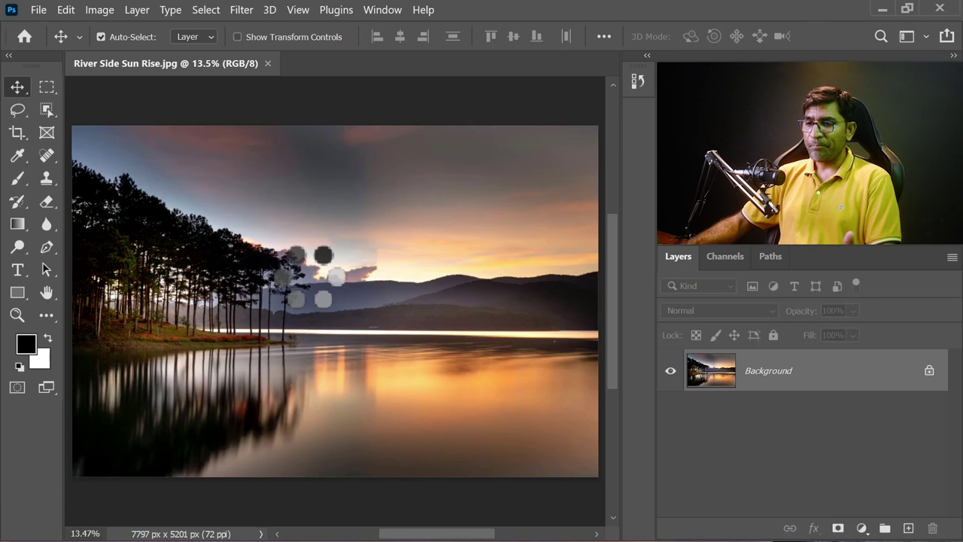
- Scale the placed lake photo to about 200.73% so it covers the whole canvas, and commit
left_click_drag(179, 215, 51, 134)
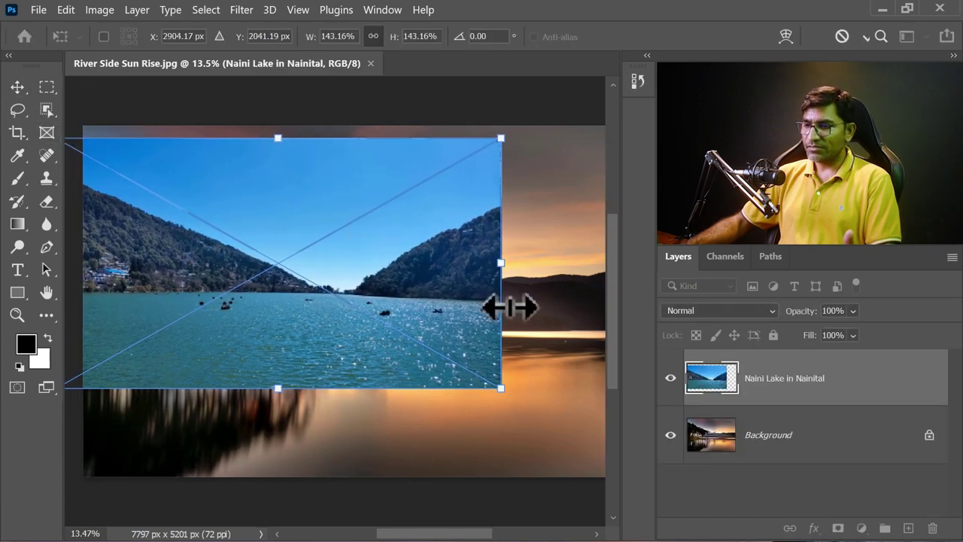
left_click_drag(501, 390, 596, 493)
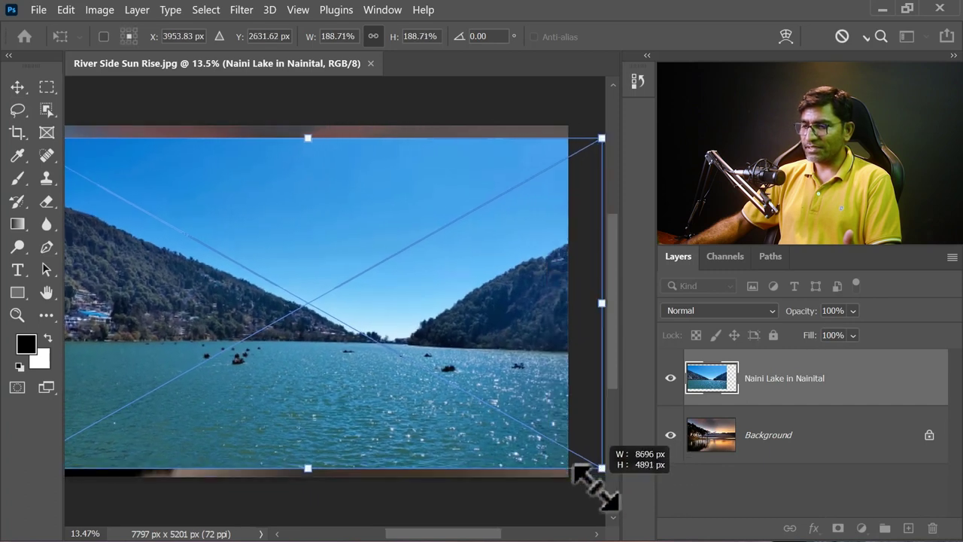
left_click_drag(597, 495, 598, 500)
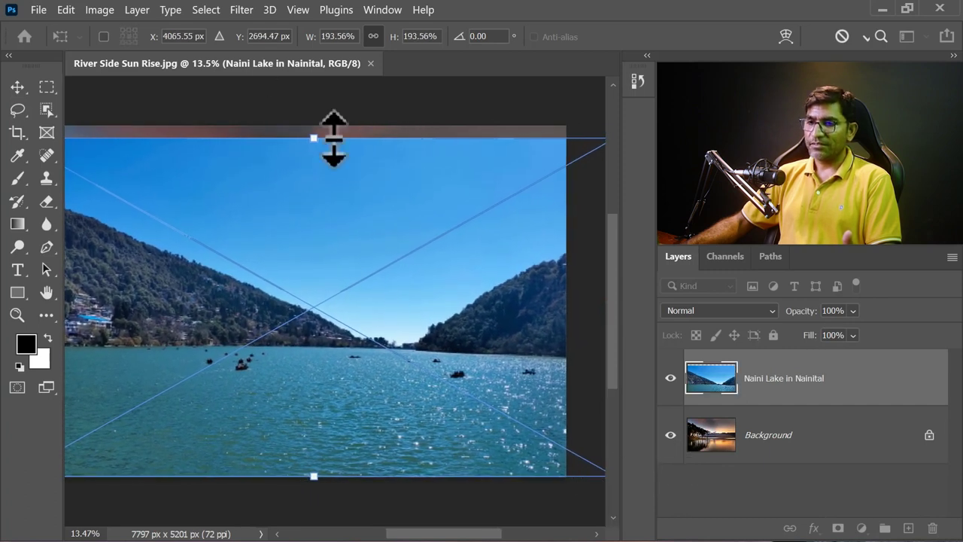
left_click_drag(314, 137, 315, 123)
left_click_drag(398, 298, 348, 296)
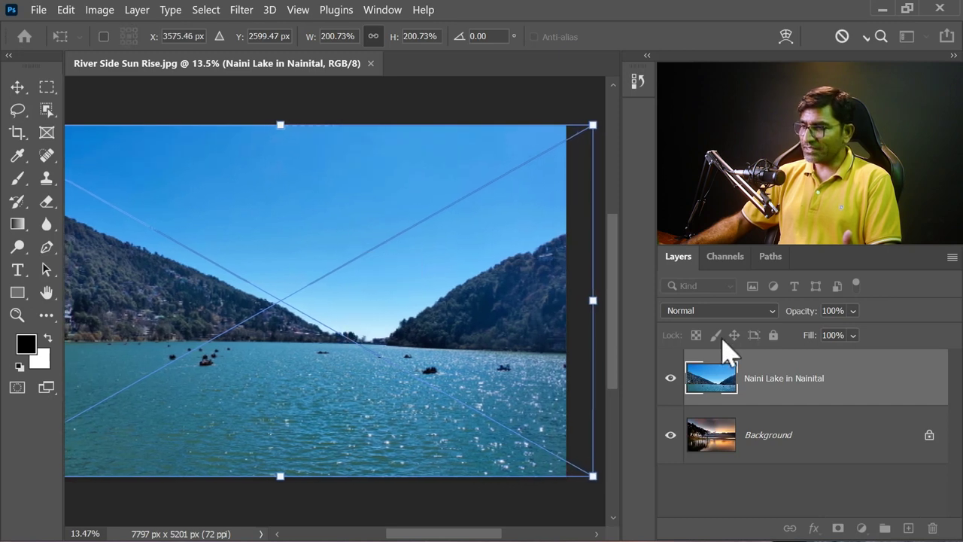
key("Return")
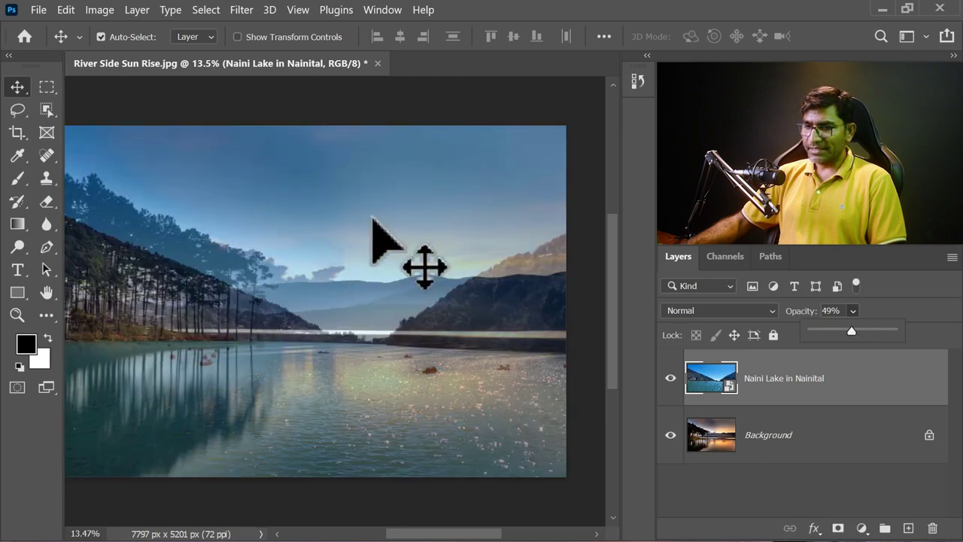
- Convert the locked Background into Layer 0 and nudge it slightly upward
double_click(839, 435)
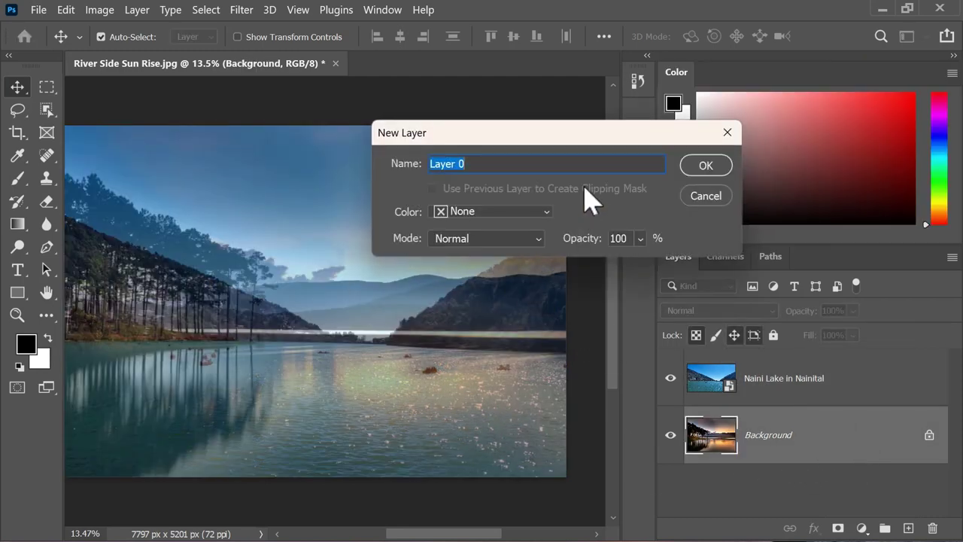
left_click(706, 168)
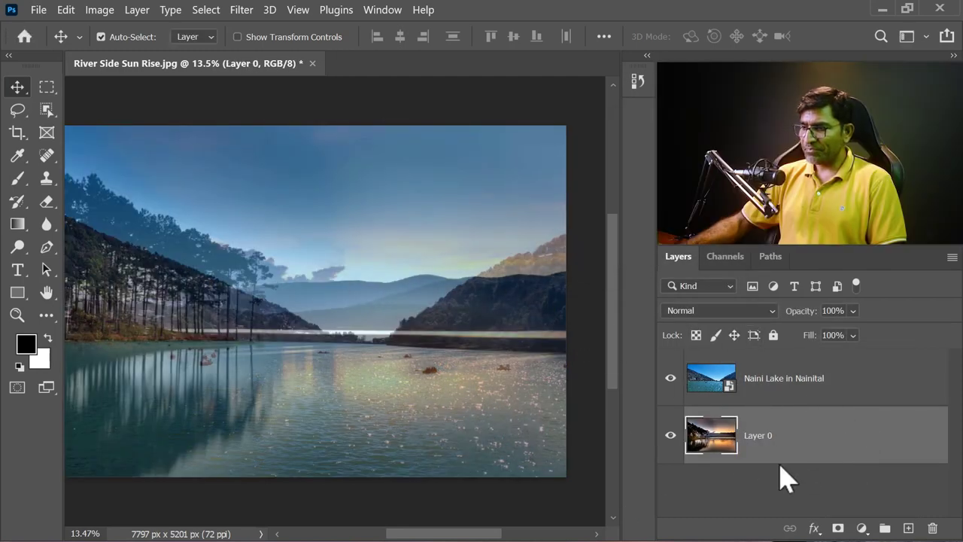
key("shift+Up")
key("shift+Up")
key("shift+Up")
key("shift+Up")
key("shift+Down")
key("shift+Down")
key("shift+Down")
key("shift+Down")
key("shift+Down")
key("shift+Up")
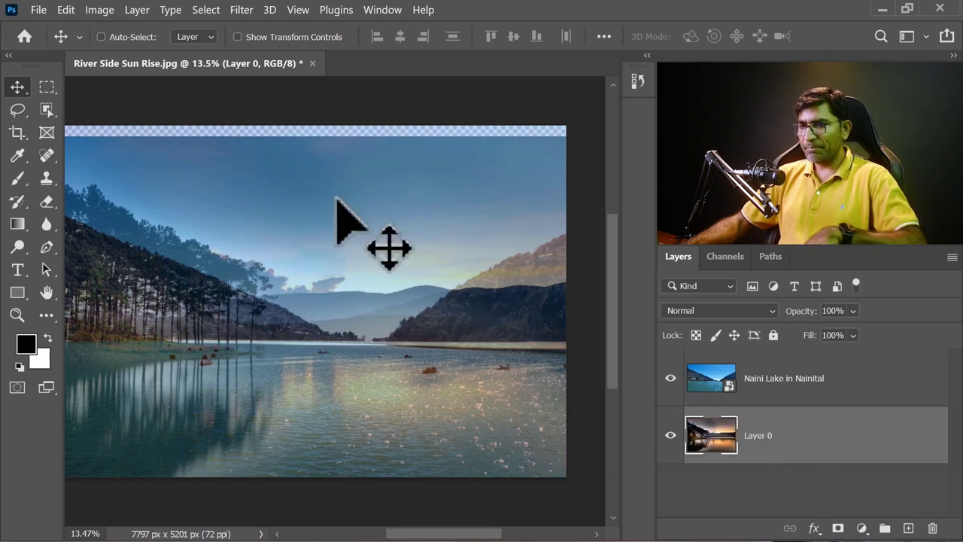
- Free-transform Layer 0 to 110.13% and position it so no transparent strip remains
key("ctrl+t")
left_click_drag(302, 137, 302, 100)
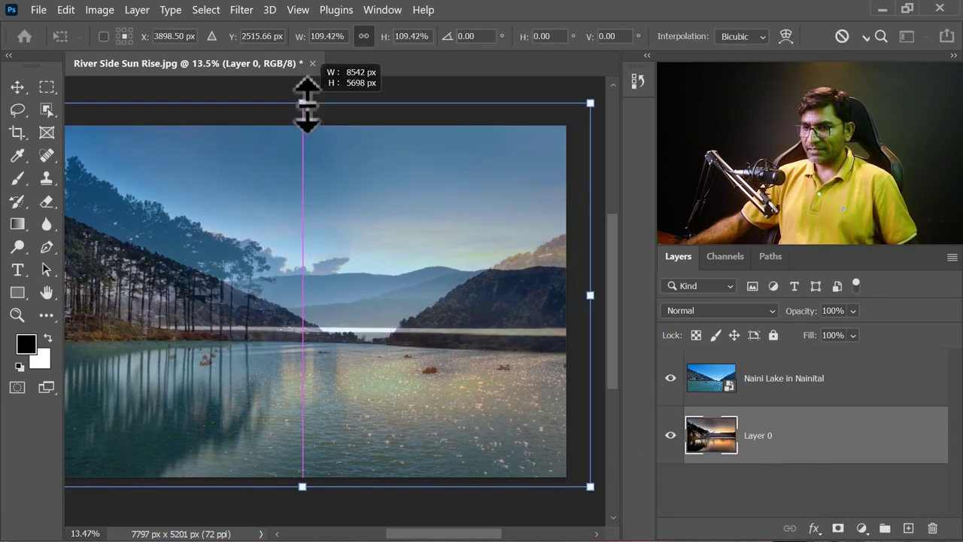
left_click_drag(376, 200, 374, 197)
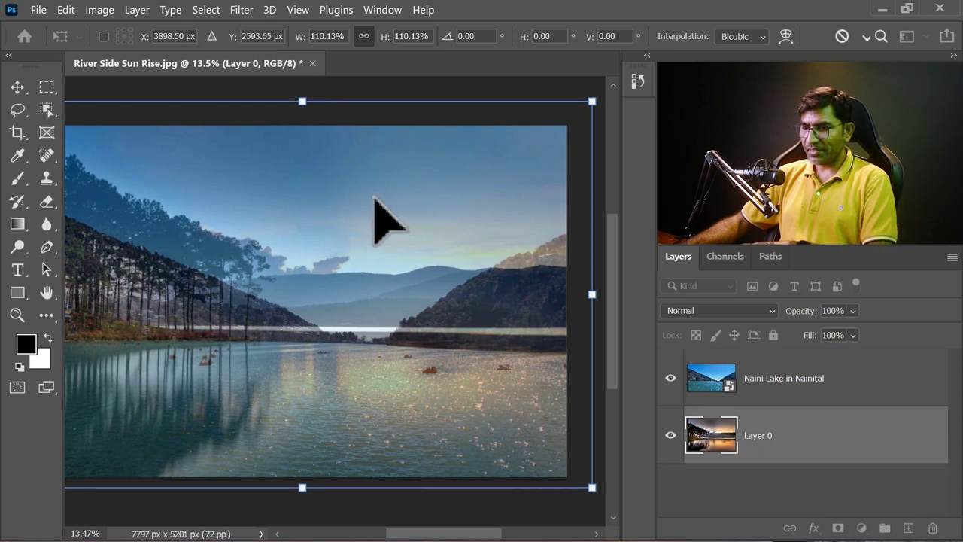
key("Down")
key("Down")
key("Down")
key("Down")
key("Down")
key("Down")
key("Down")
key("Down")
key("Down")
key("Down")
key("Return")
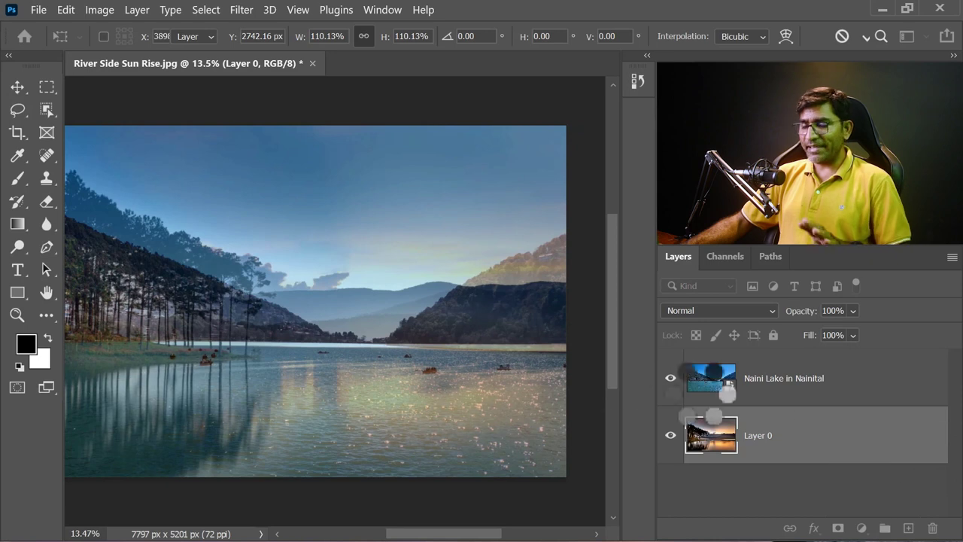
left_click_drag(381, 287, 382, 286)
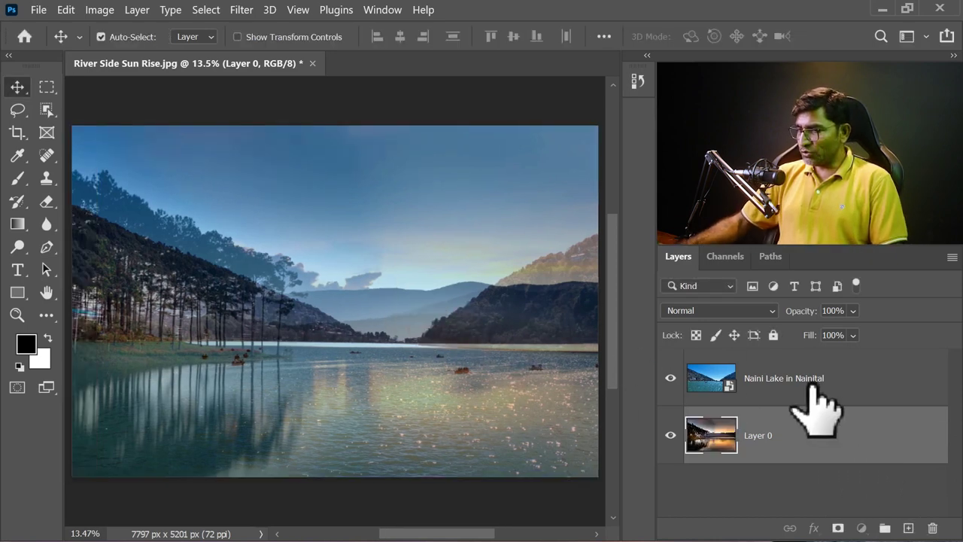
- Set the Naini Lake in Nainital layer's opacity back to 100%
left_click(807, 382)
left_click_drag(901, 334, 959, 332)
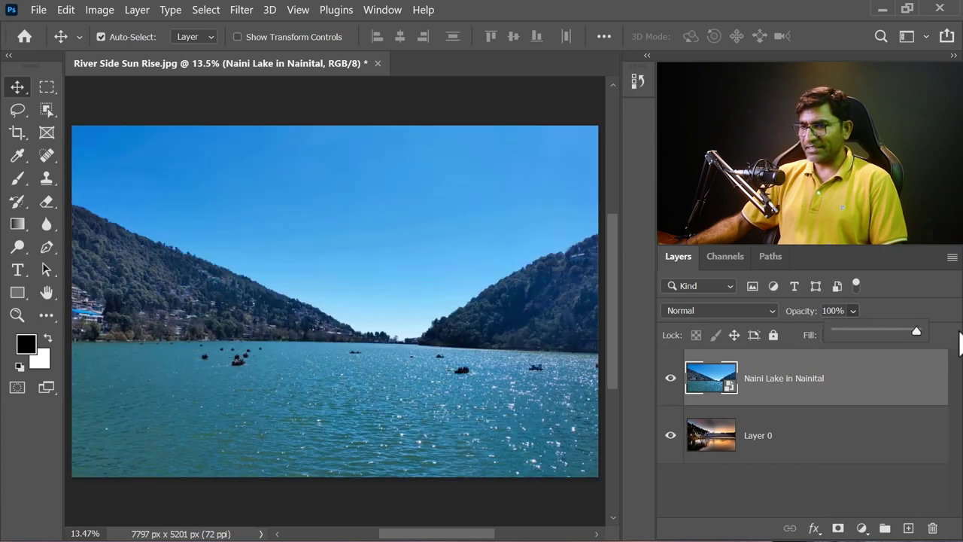
left_click(98, 11)
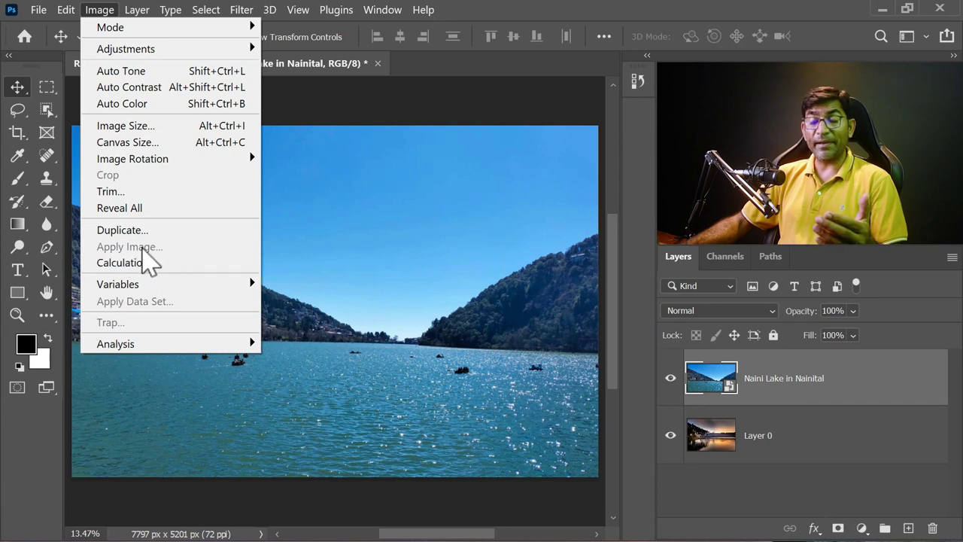
left_click(843, 395)
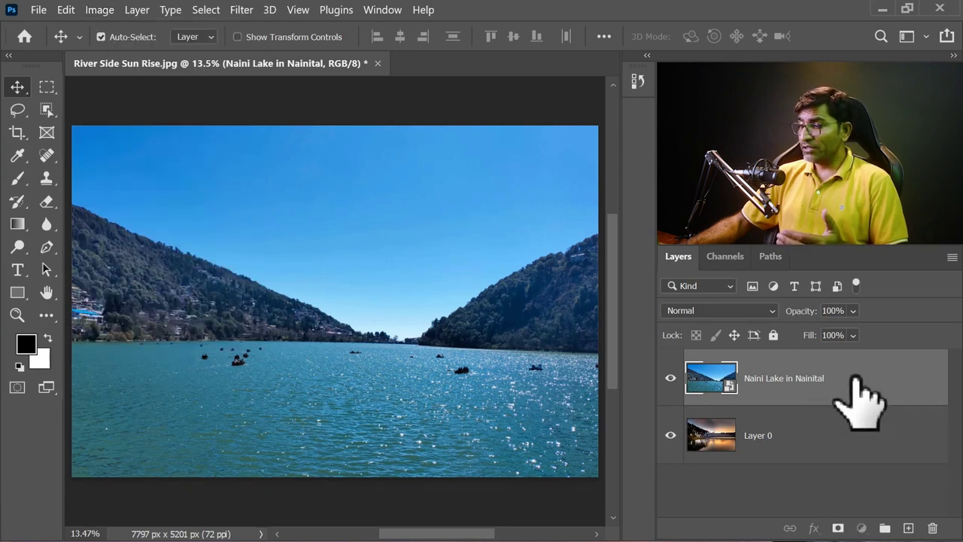
- Rasterize the Naini Lake in Nainital layer into an ordinary pixel layer
right_click(857, 391)
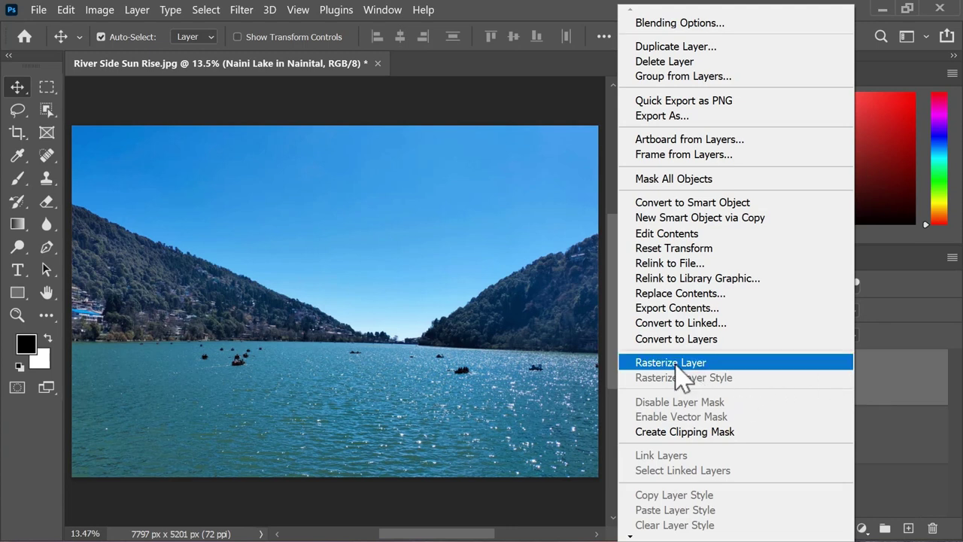
left_click(671, 363)
left_click(99, 10)
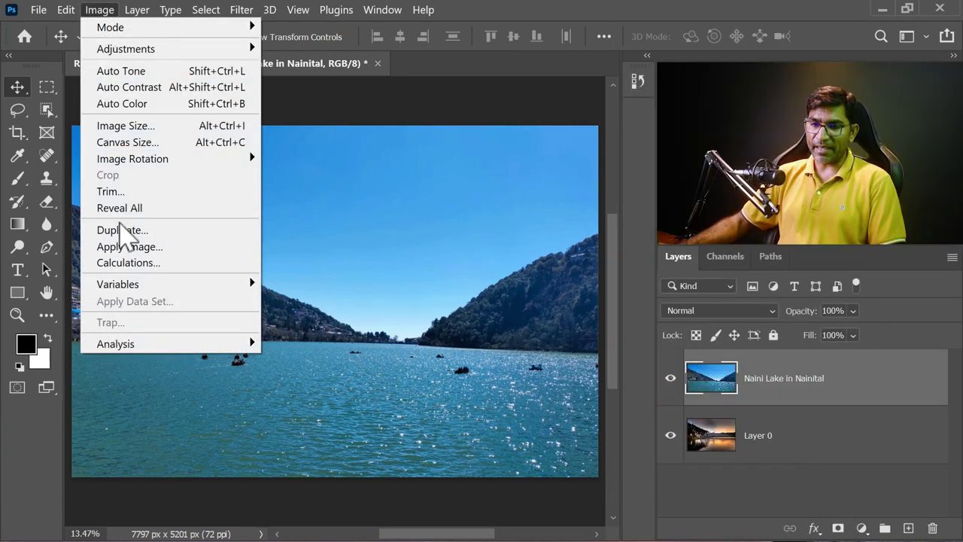
left_click(127, 247)
- Apply Image with source Layer 0 and Overlay blending onto the lake layer, keeping its Normal mode
left_click_drag(496, 82, 669, 126)
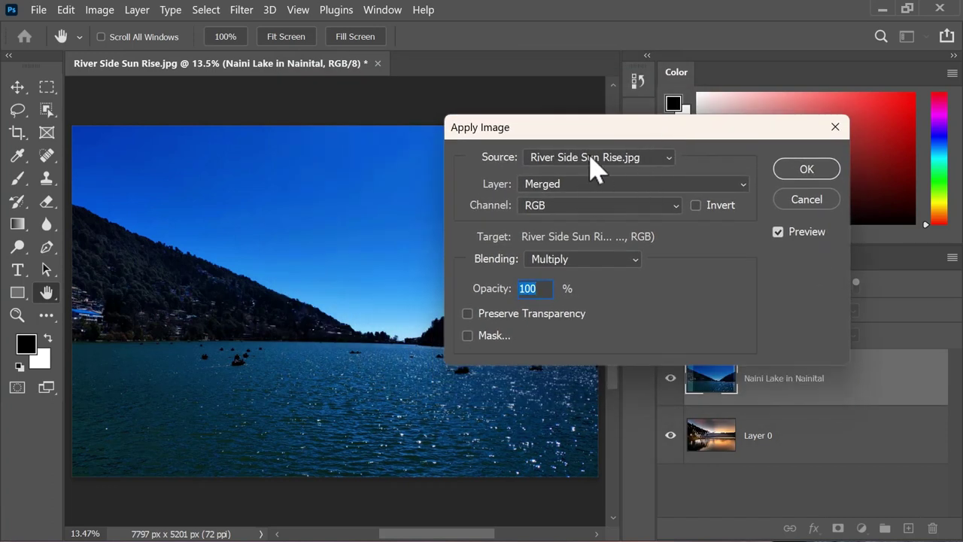
left_click(595, 185)
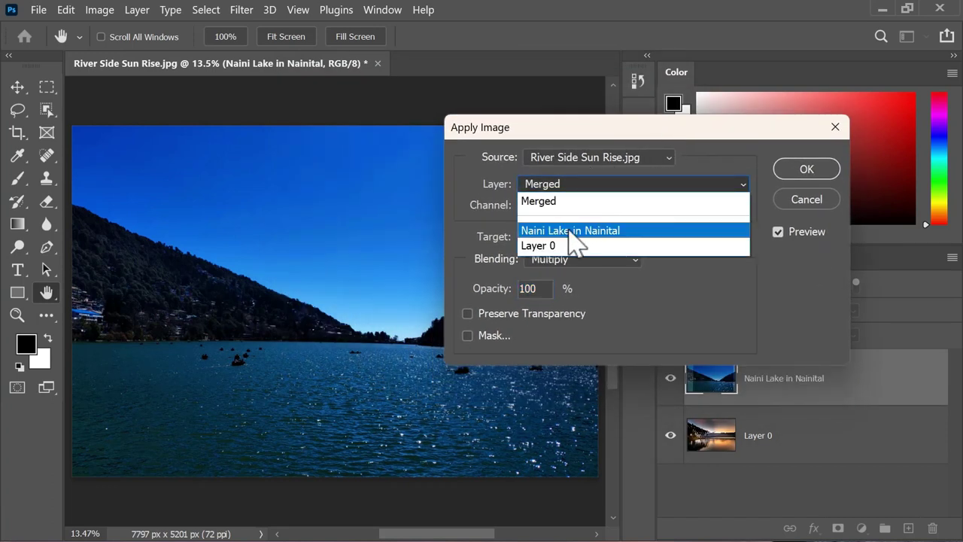
left_click(551, 246)
left_click_drag(593, 136, 492, 184)
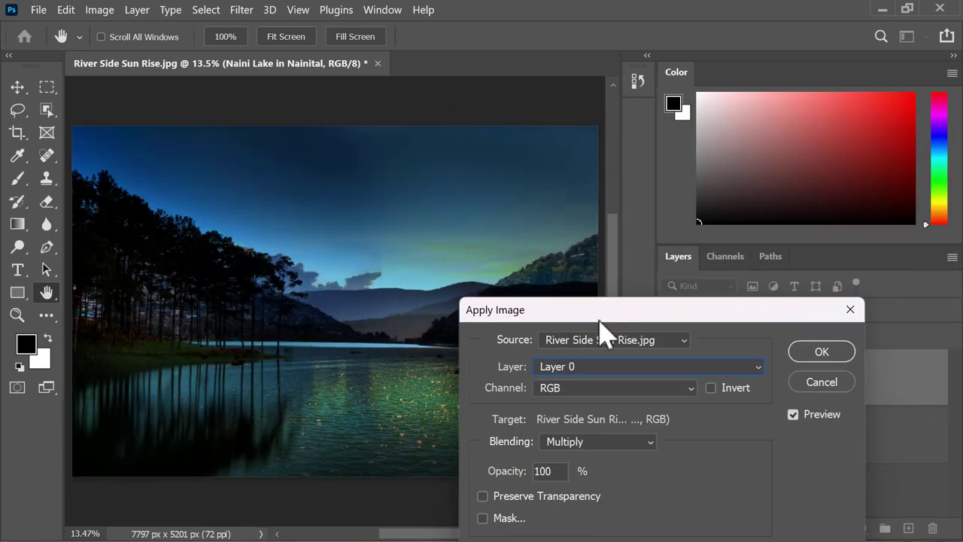
left_click_drag(551, 182, 710, 134)
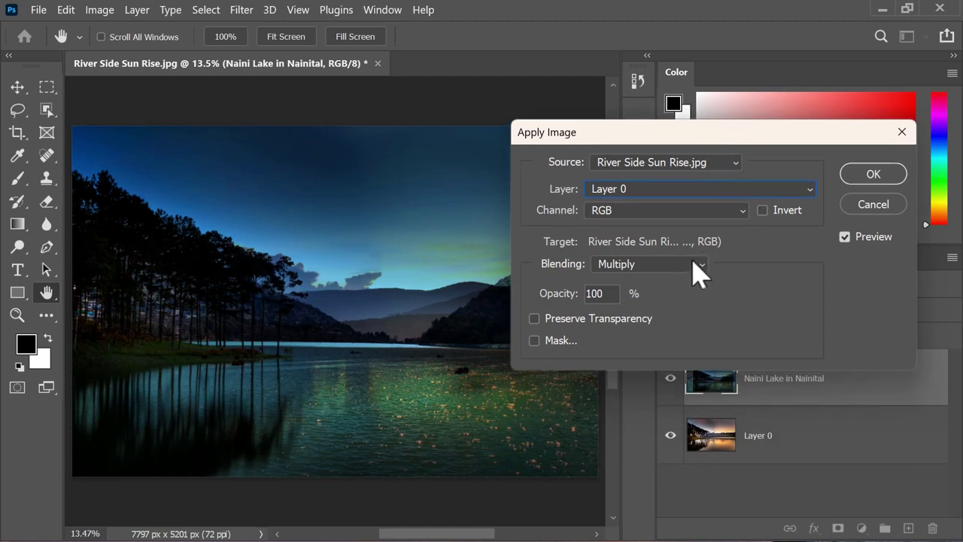
left_click(700, 267)
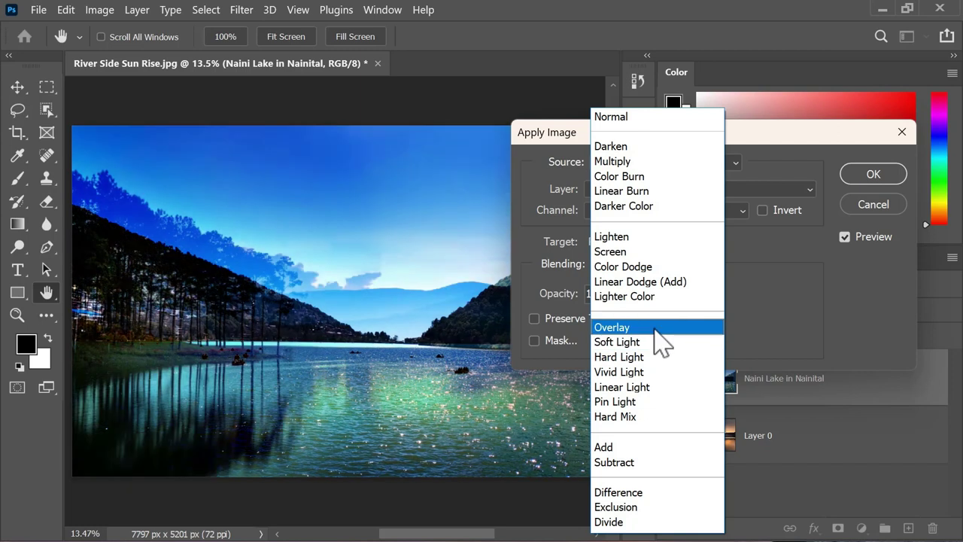
left_click(661, 328)
left_click(866, 177)
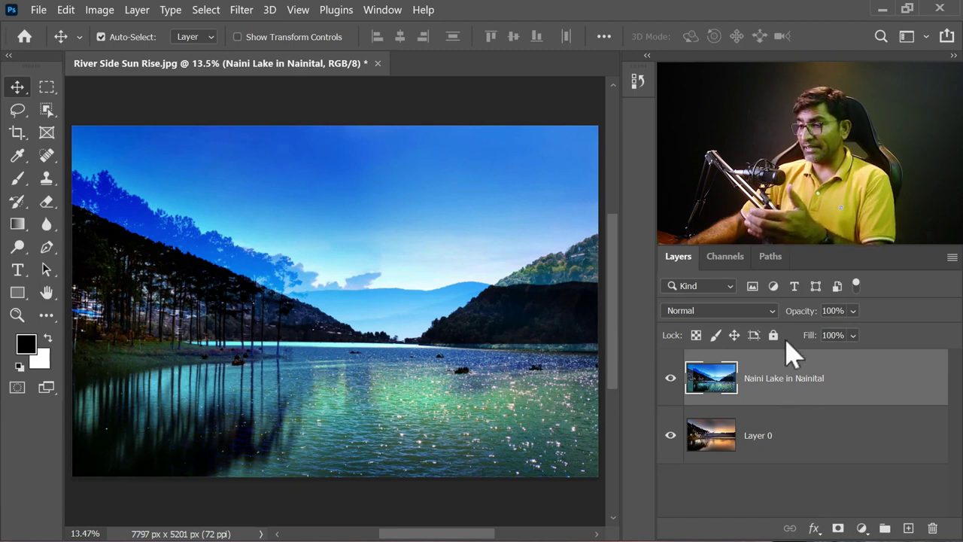
left_click(772, 311)
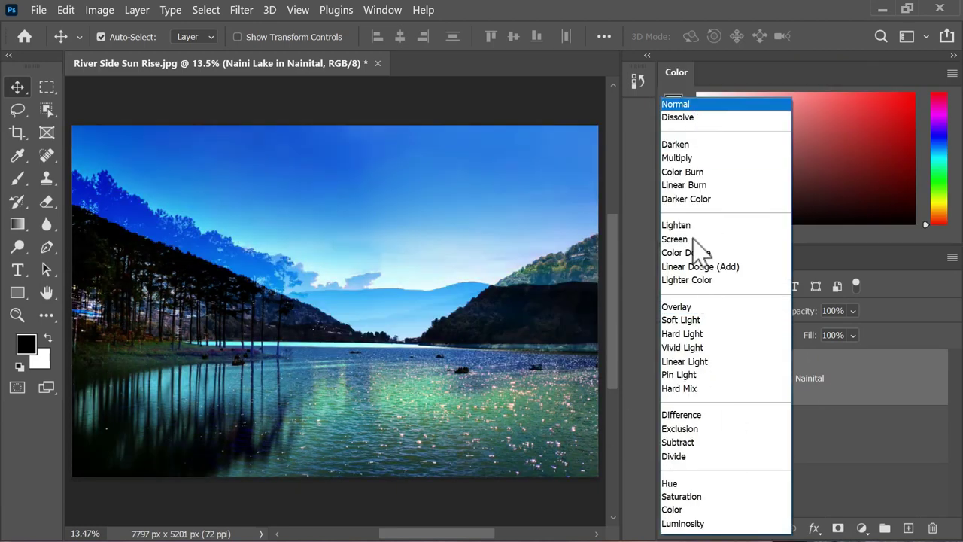
key("Escape")
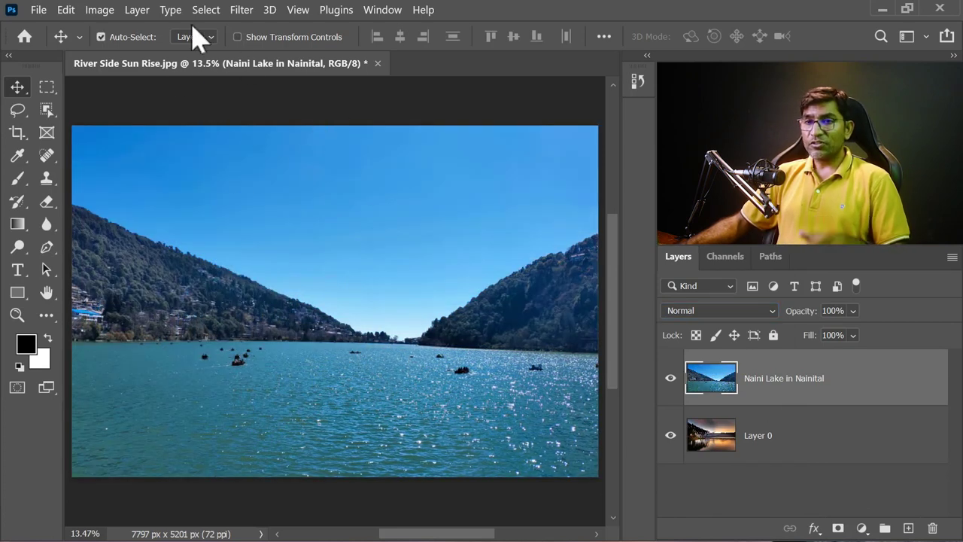
- In Calculations, set blending to Normal and Source 1 to the Naini Lake layer's Blue channel
left_click(100, 9)
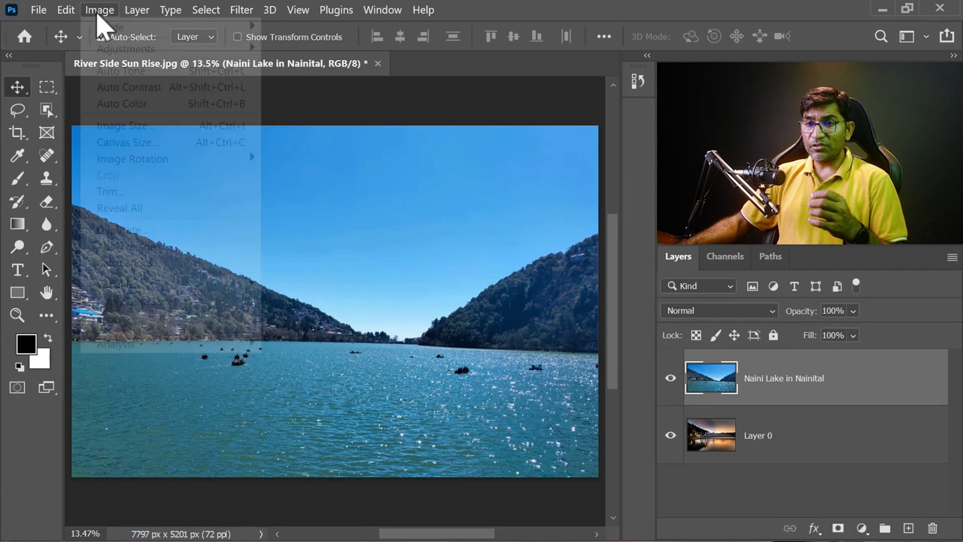
left_click(175, 263)
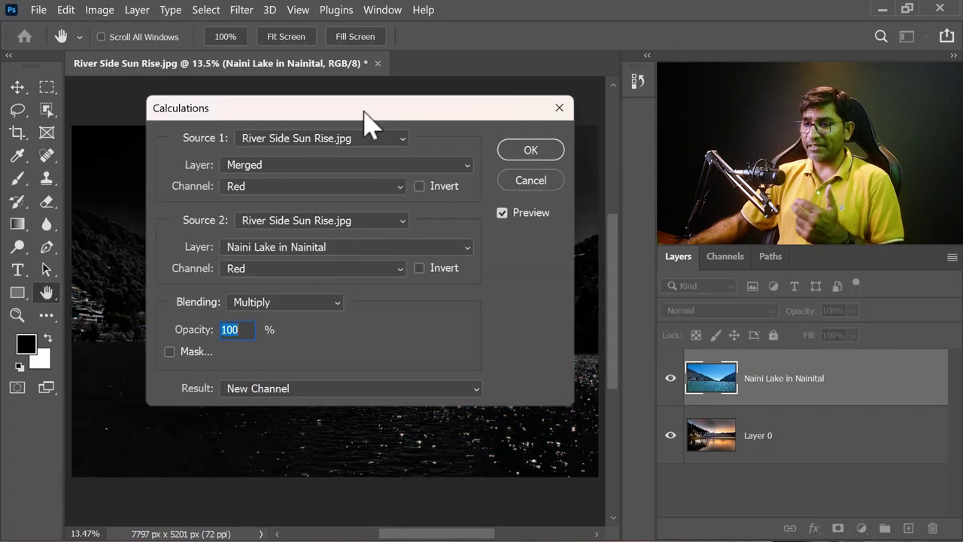
left_click_drag(364, 111, 386, 65)
left_click(336, 272)
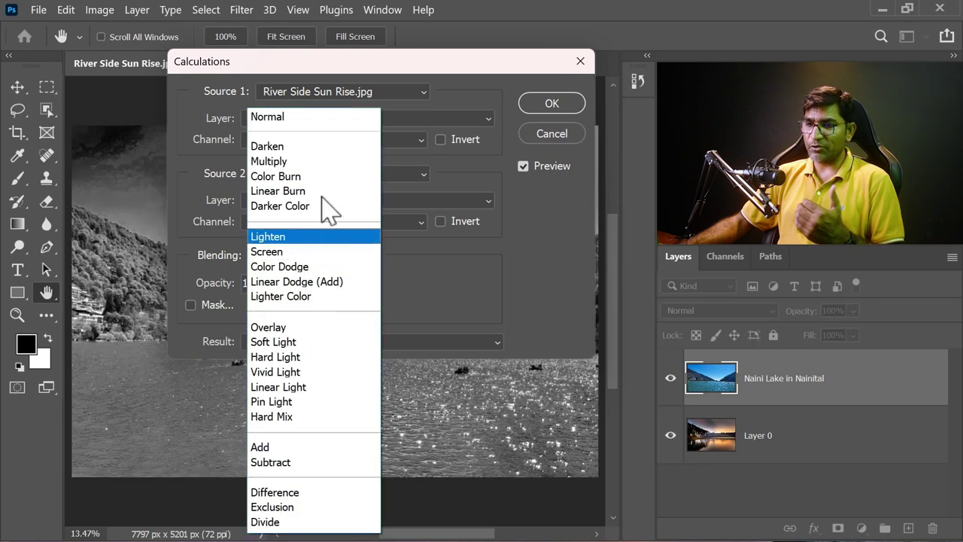
left_click(300, 121)
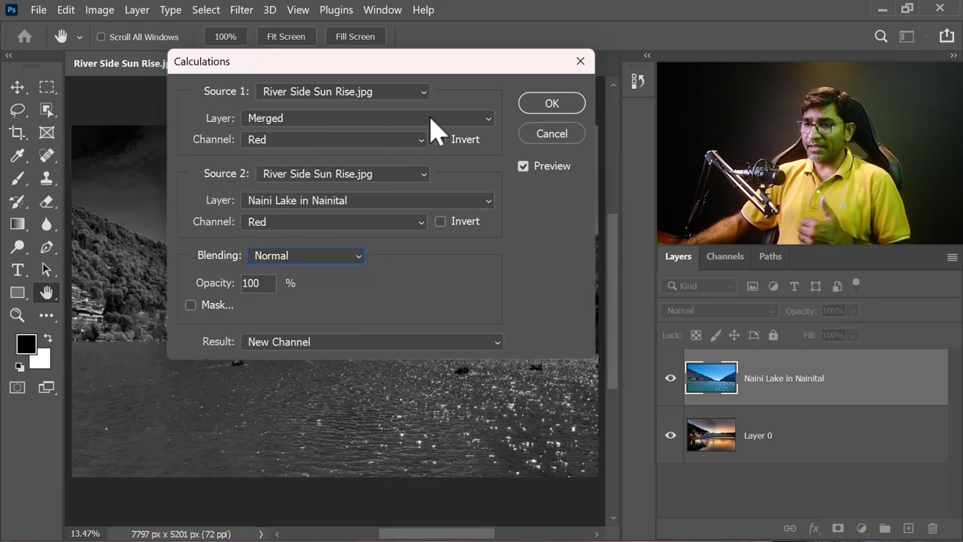
left_click(399, 95)
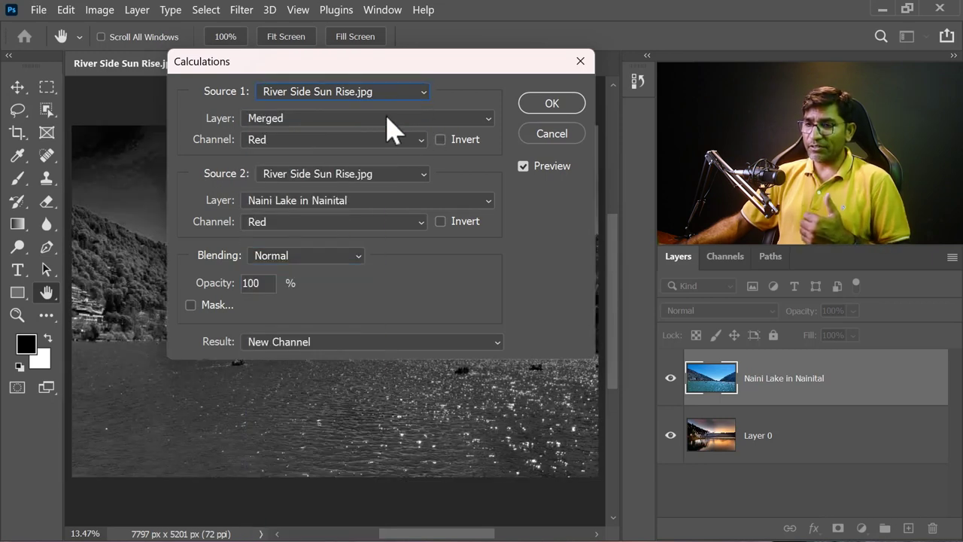
left_click(387, 119)
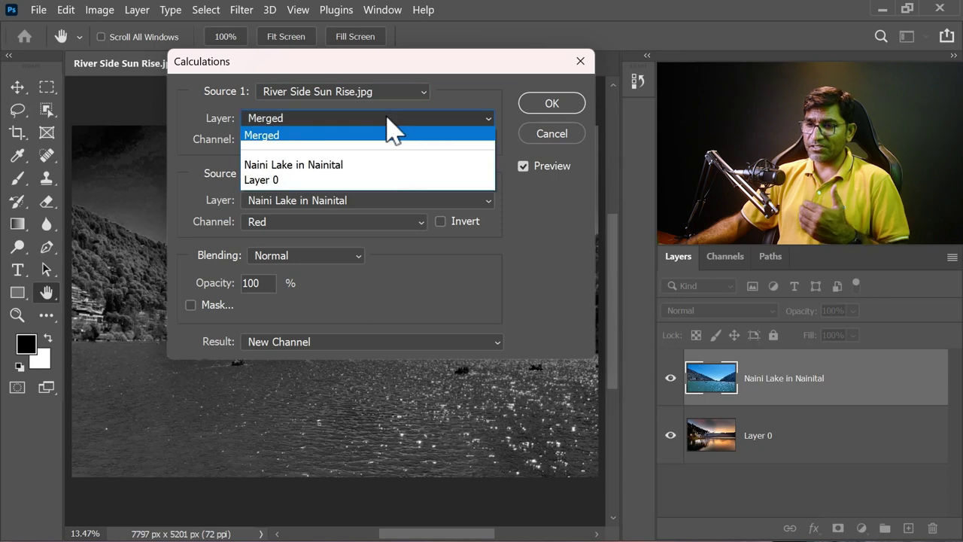
left_click(329, 166)
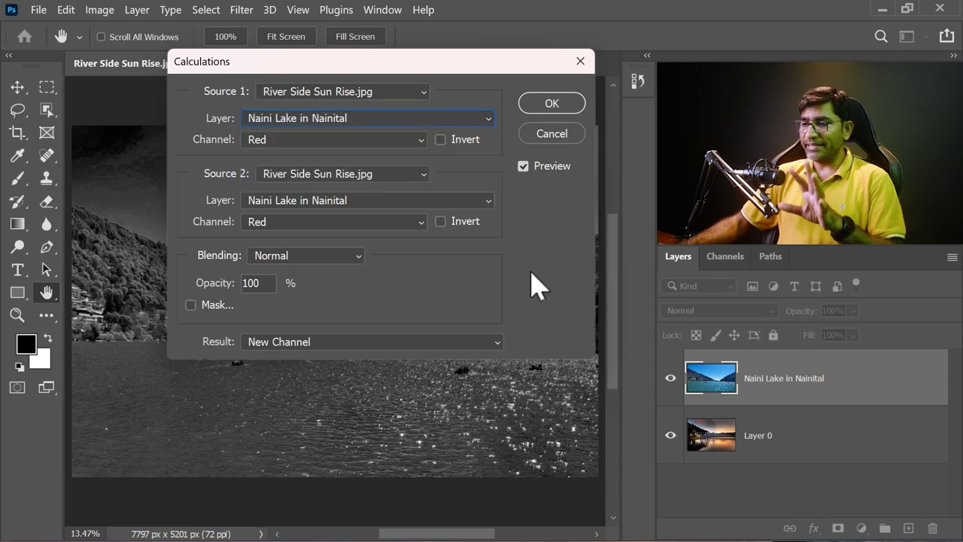
left_click(349, 141)
left_click(324, 201)
- Set Source 2 channel to Blue with a New Channel result and run the calculation
mouse_move(387, 72)
left_mouse_down()
mouse_move(372, 185)
mouse_move(353, 148)
left_mouse_up()
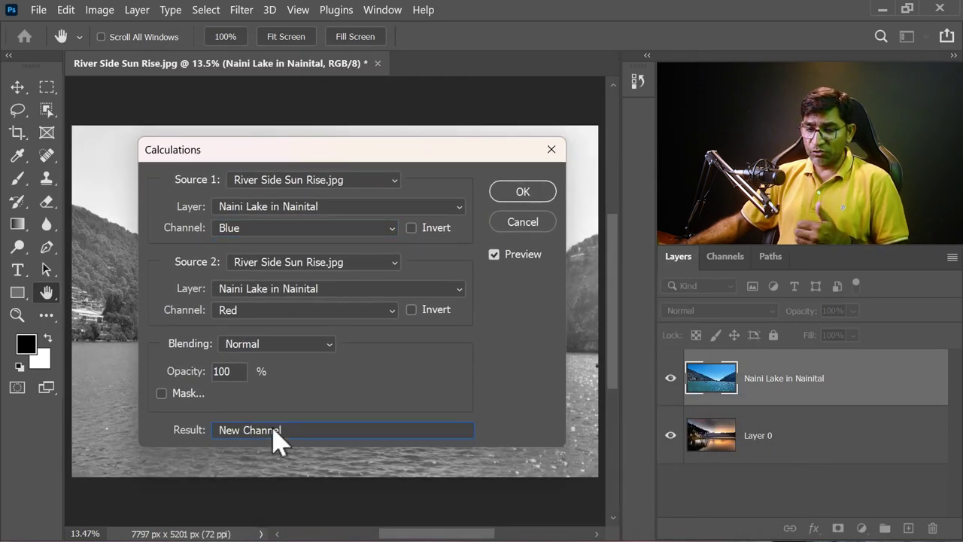
left_click(271, 430)
left_click(259, 459)
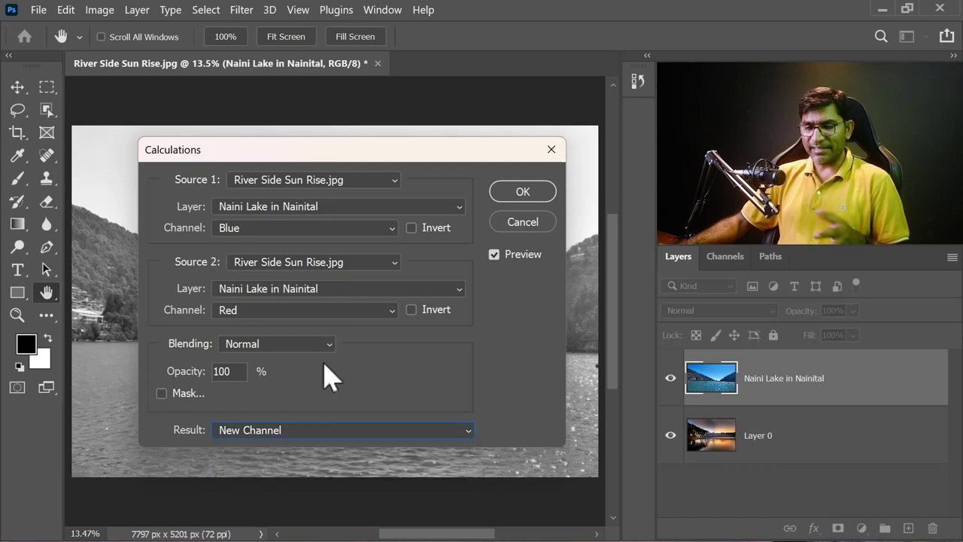
left_click(308, 309)
left_click(359, 369)
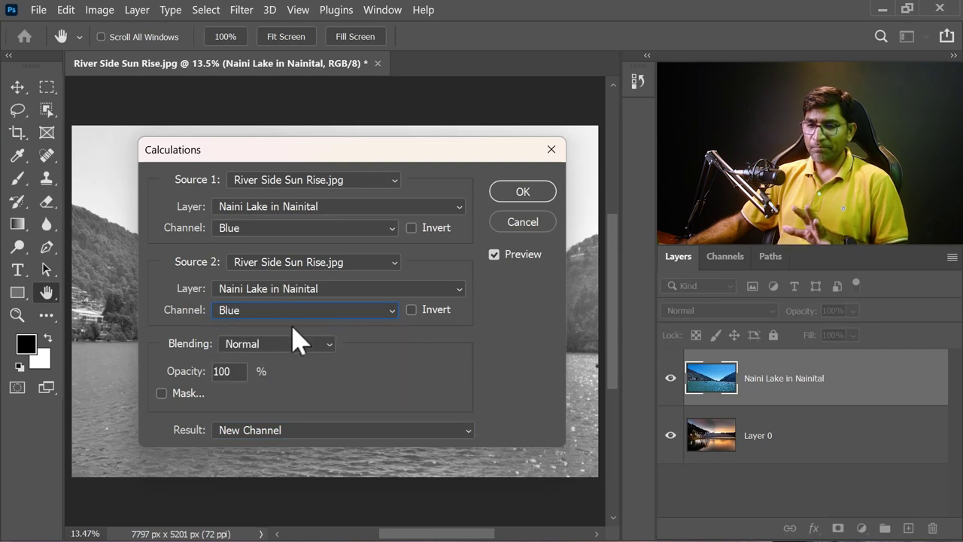
left_click(535, 194)
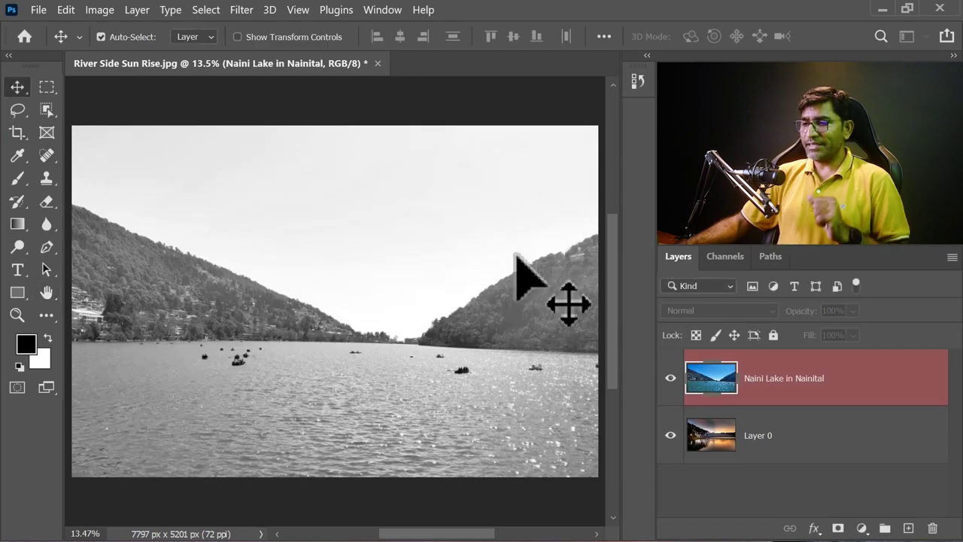
- View the Alpha 1 channel, then reselect the RGB composite and return to the Layers panel
left_click(724, 258)
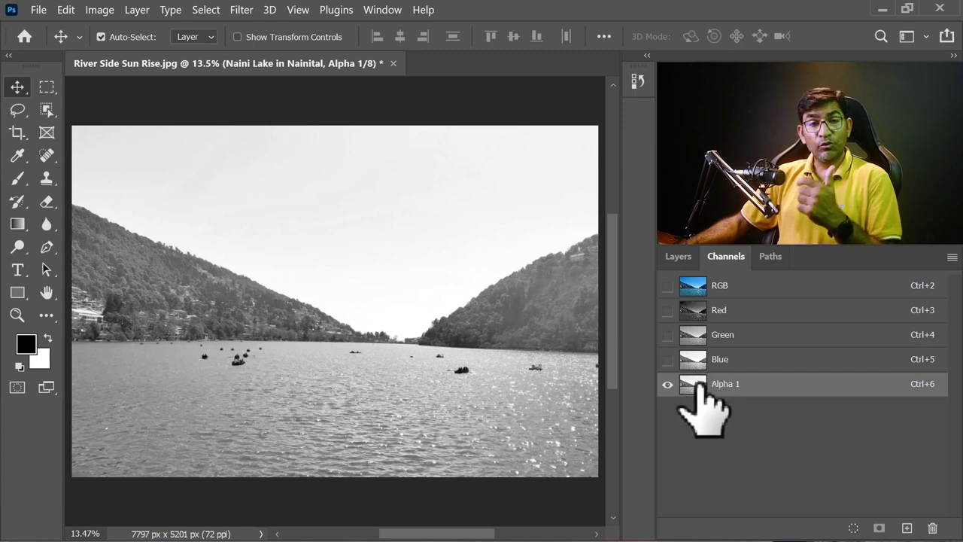
left_click(684, 258)
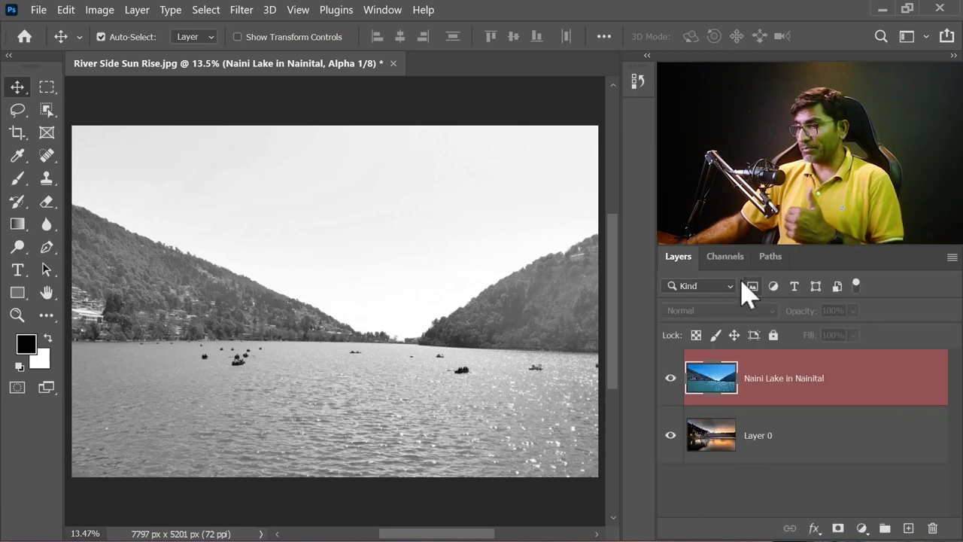
left_click(715, 258)
left_click(667, 286)
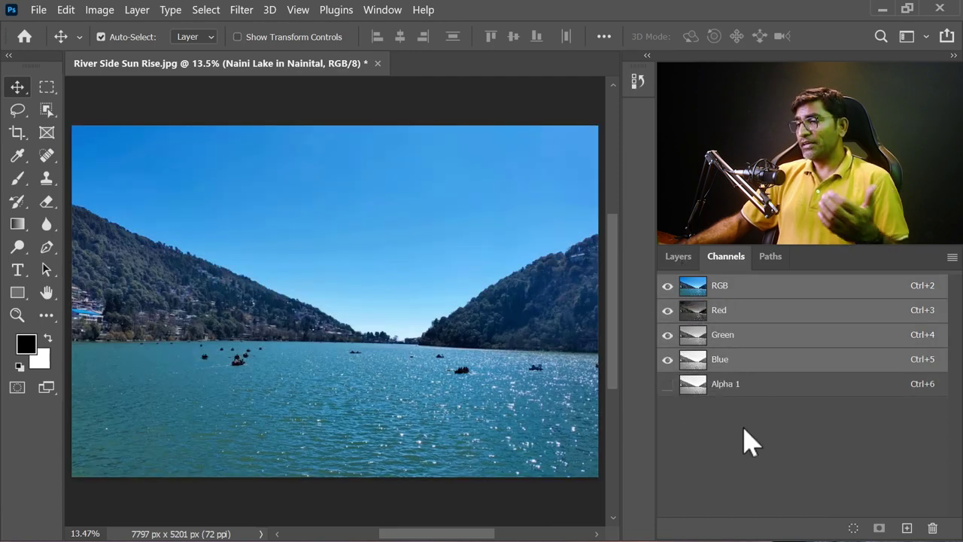
left_click(680, 256)
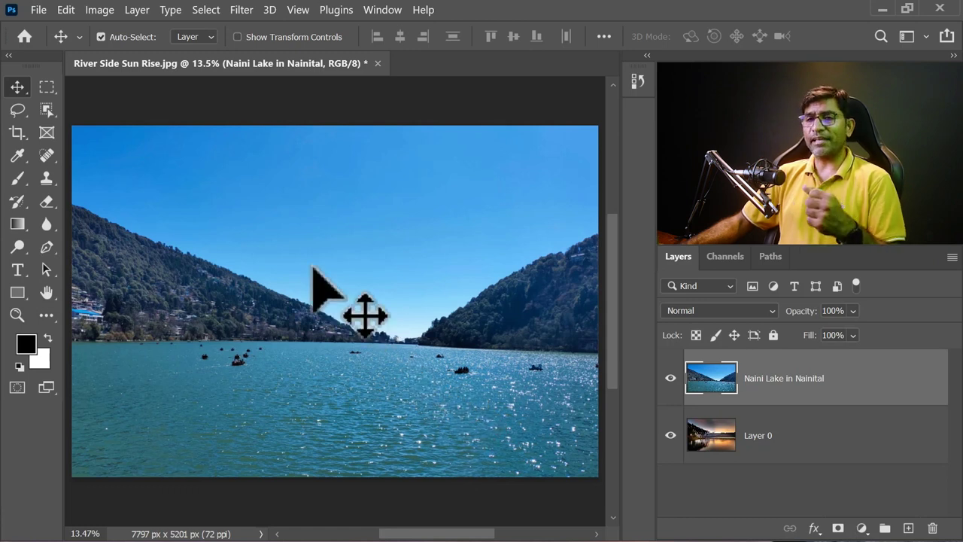
left_click(100, 10)
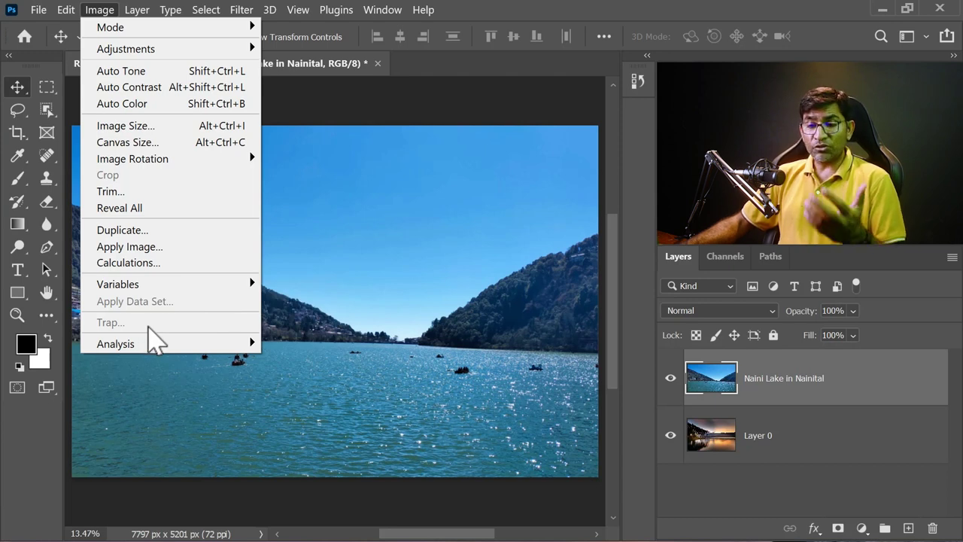
left_click(418, 278)
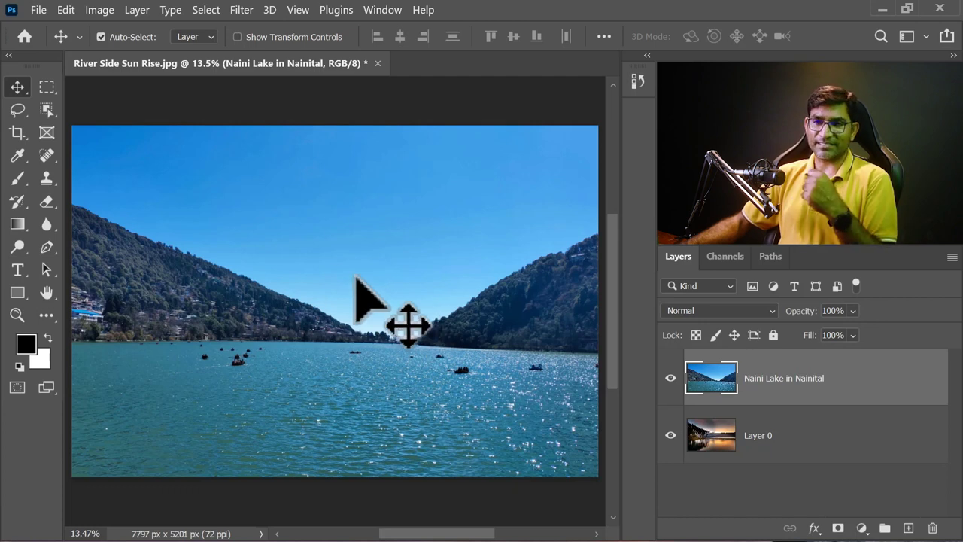
left_click(39, 10)
- Create a new document using the Default Photoshop Size 16 x 12 cm preset
left_click(59, 28)
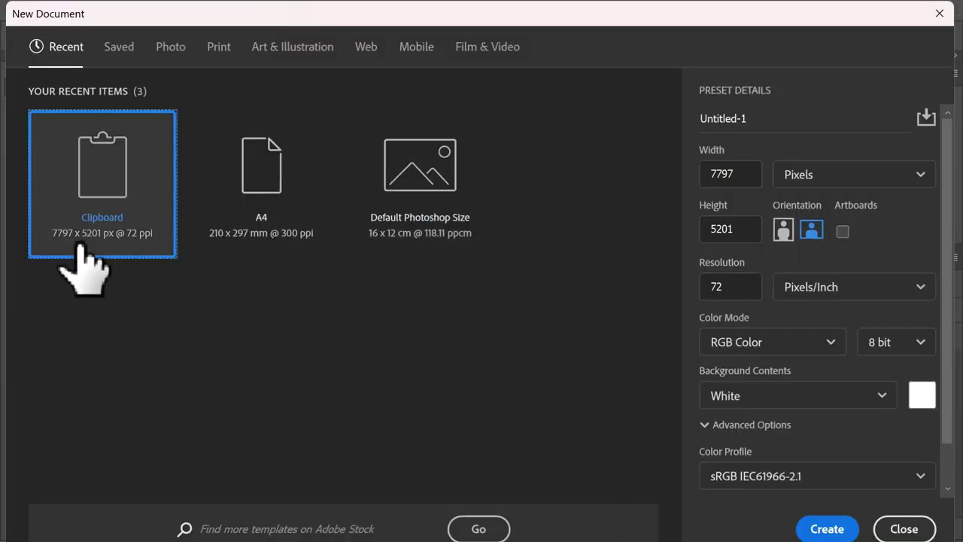
left_click(450, 197)
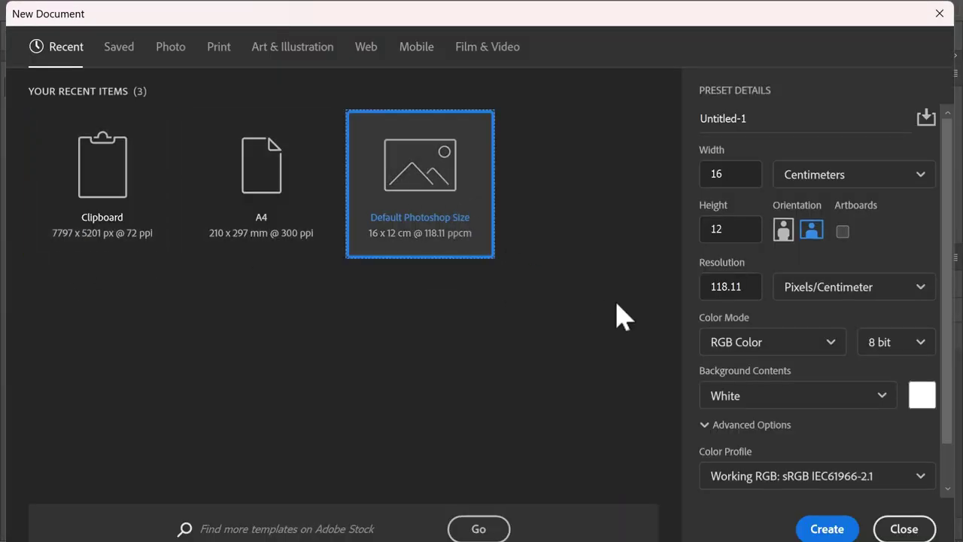
left_click(828, 529)
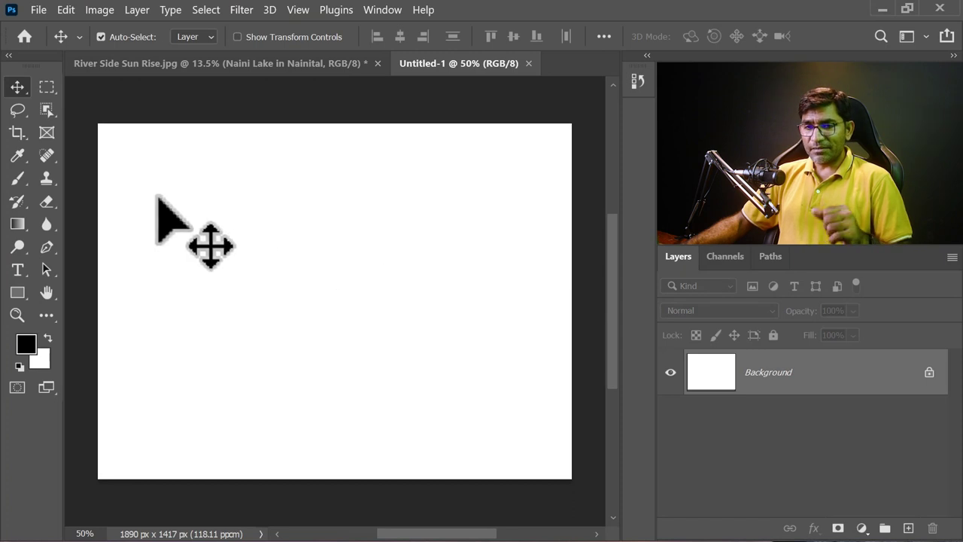
- Fill a square selection with blue 003aff on a new layer
left_click(47, 86)
left_click_drag(146, 159, 328, 327)
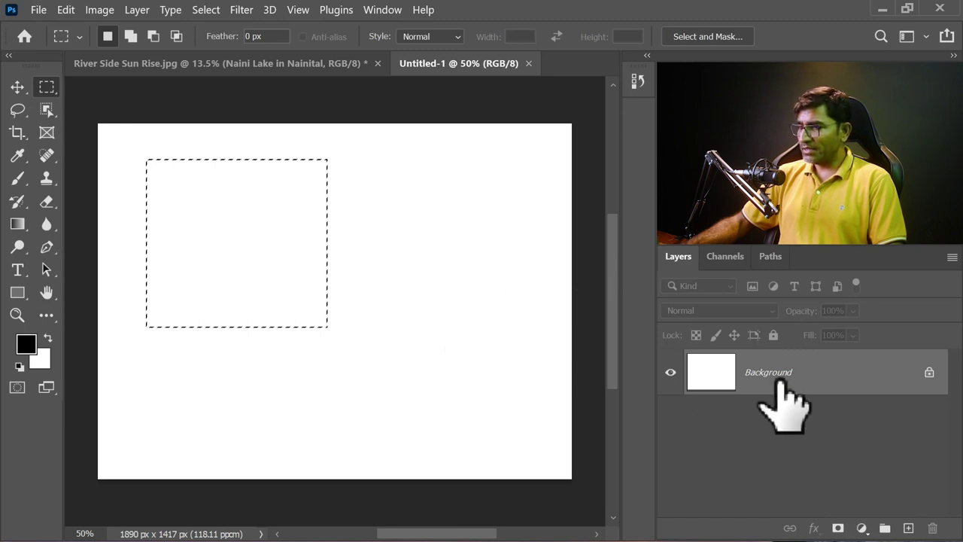
left_click(908, 528)
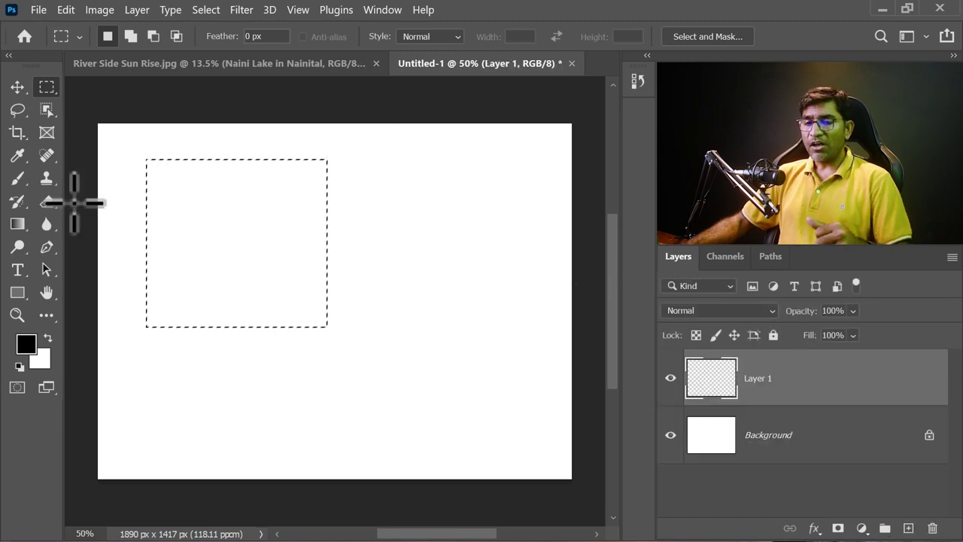
left_click(27, 344)
left_click(600, 239)
left_click(745, 154)
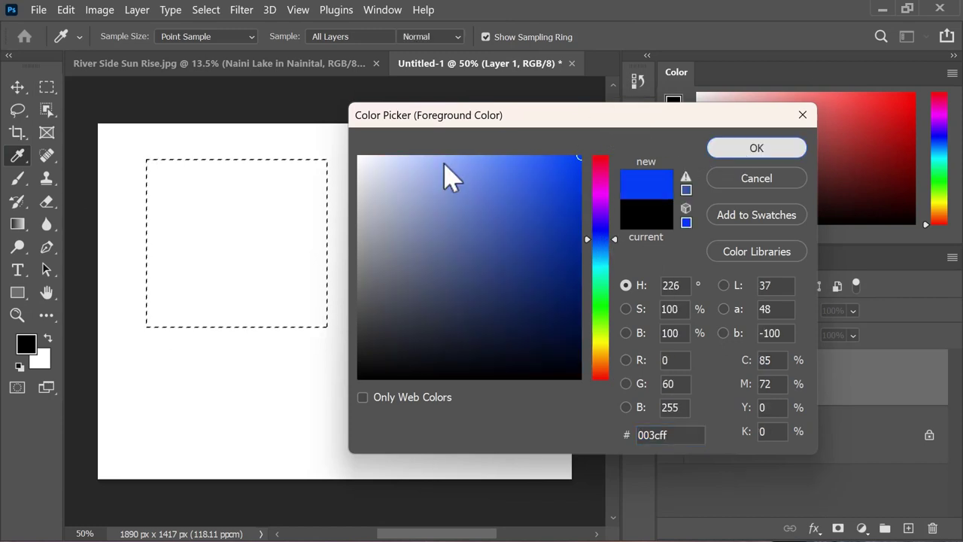
key("alt+BackSpace")
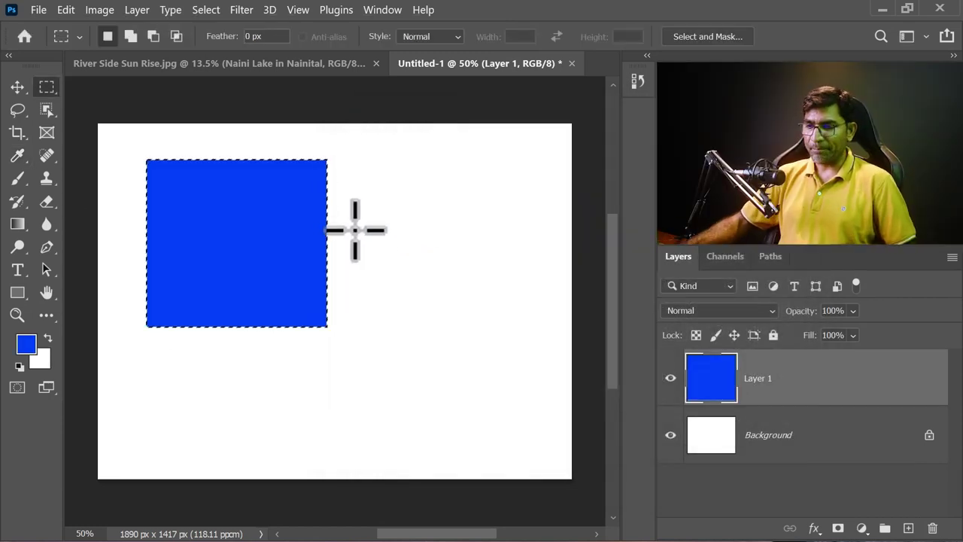
- Fill an overlapping offset selection with orange ff6600 on a second new layer, then deselect
mouse_move(248, 222)
left_mouse_down()
mouse_move(367, 322)
mouse_move(370, 315)
left_mouse_up()
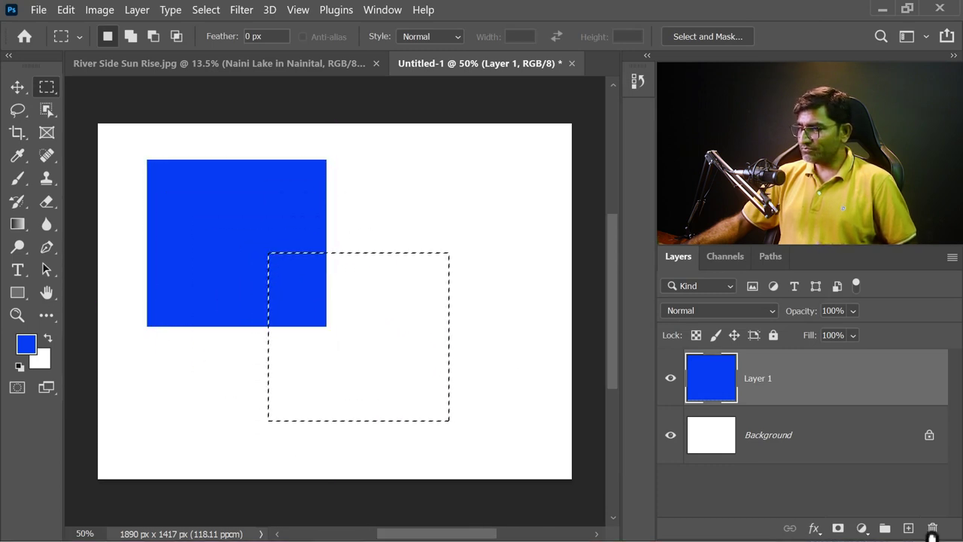
left_click(908, 528)
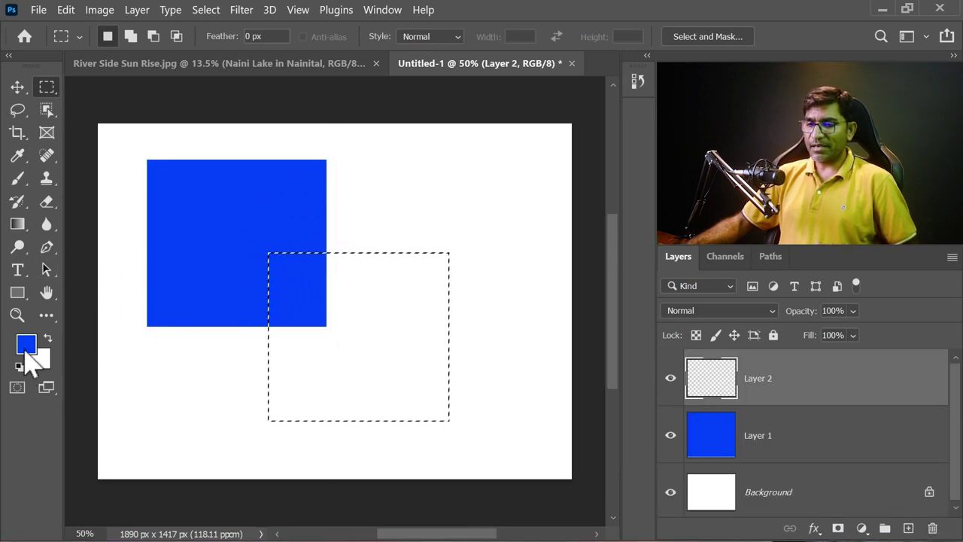
left_click(29, 345)
mouse_move(609, 226)
left_mouse_down()
mouse_move(613, 150)
mouse_move(549, 146)
mouse_move(557, 140)
left_mouse_up()
left_click_drag(602, 334, 605, 367)
left_click_drag(516, 204, 680, 118)
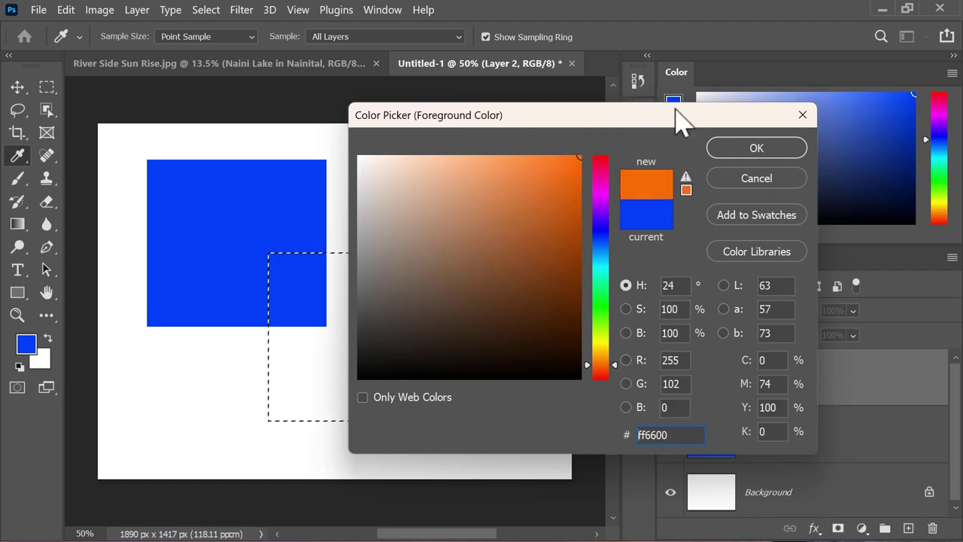
left_click(730, 149)
key("alt+BackSpace")
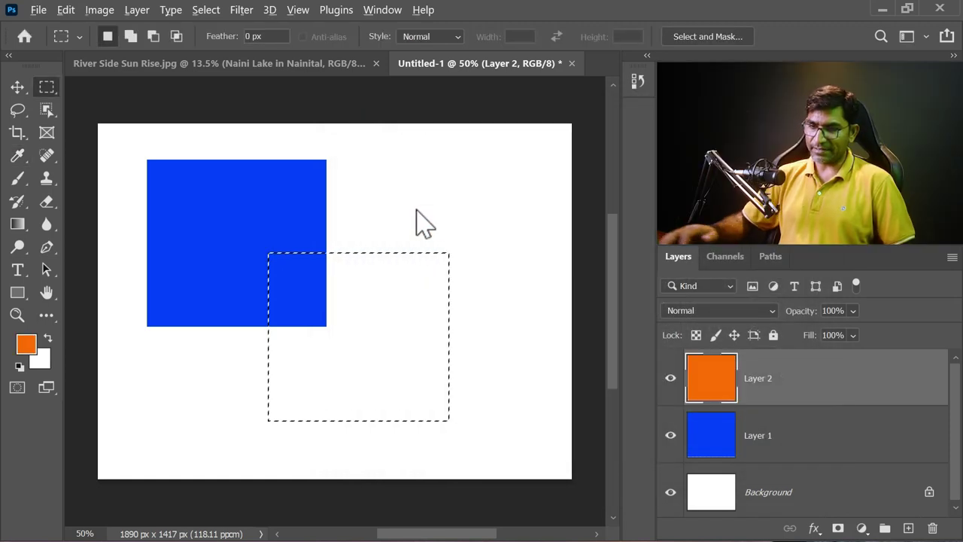
key("ctrl+d")
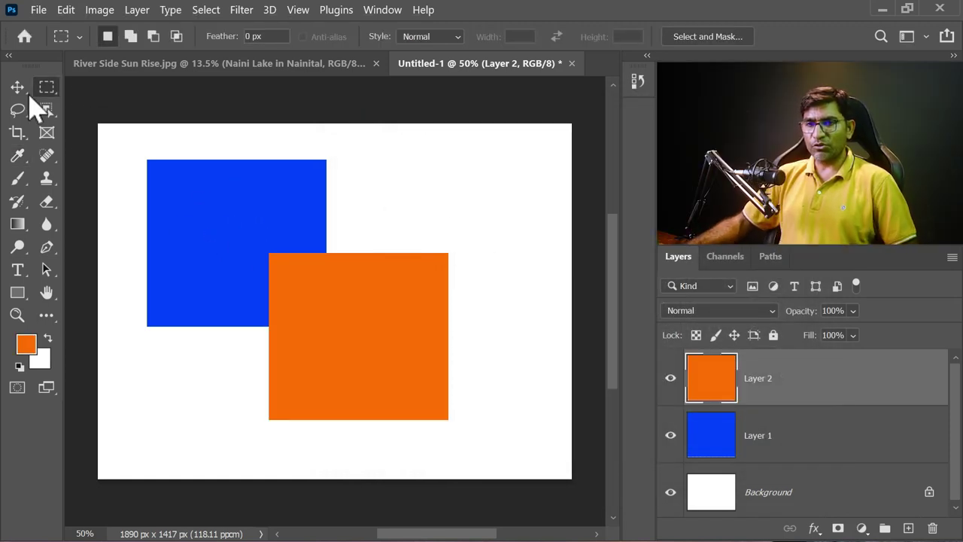
- Delete the white Background layer, select orange Layer 2, and zoom in on the overlap
left_click(18, 87)
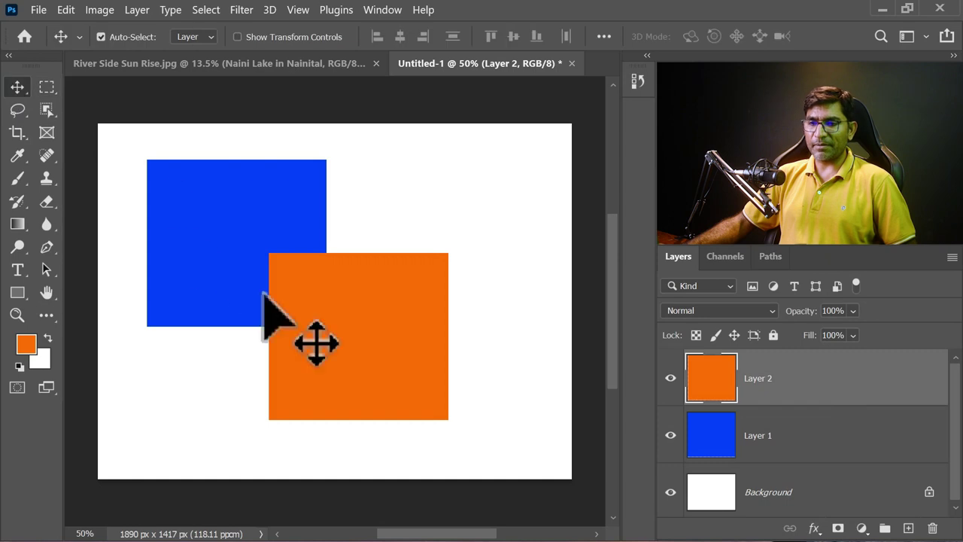
left_click(824, 495)
key("Delete")
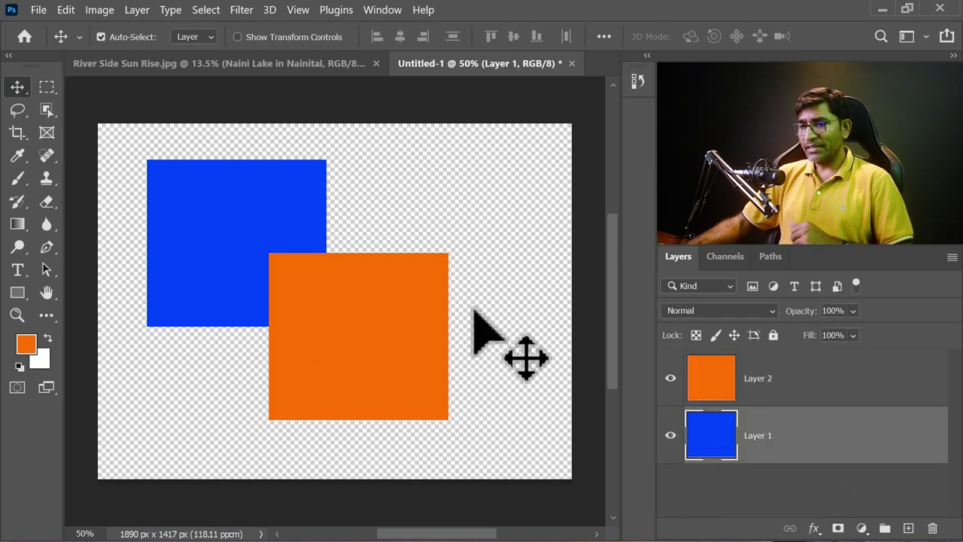
left_click(809, 380)
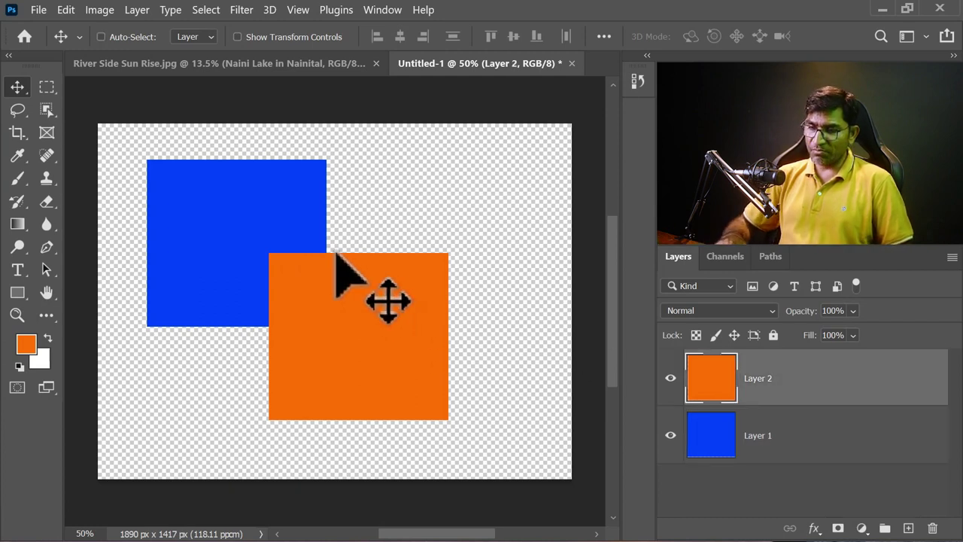
key("ctrl+plus")
key("ctrl+plus")
key("ctrl+plus")
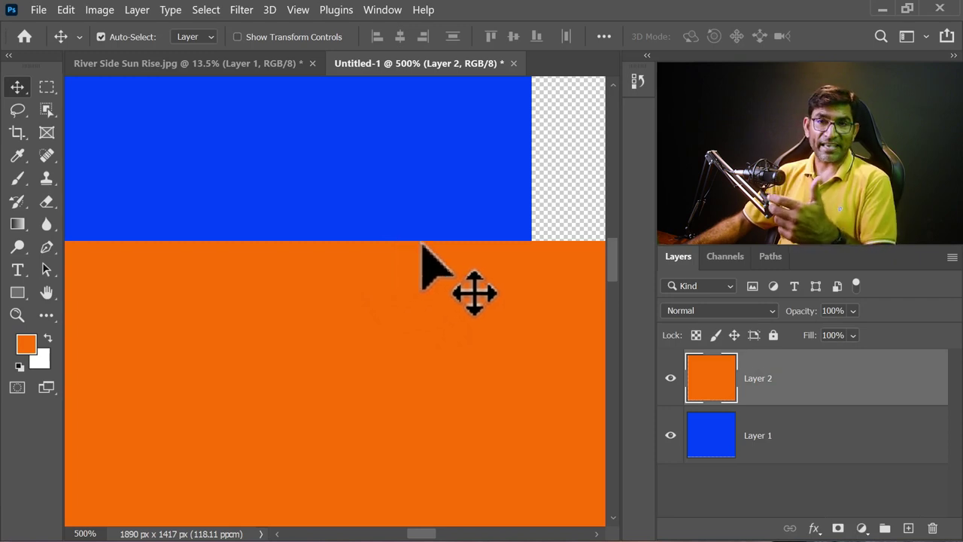
- Convert the document to CMYK colour without merging its layers
left_click(100, 11)
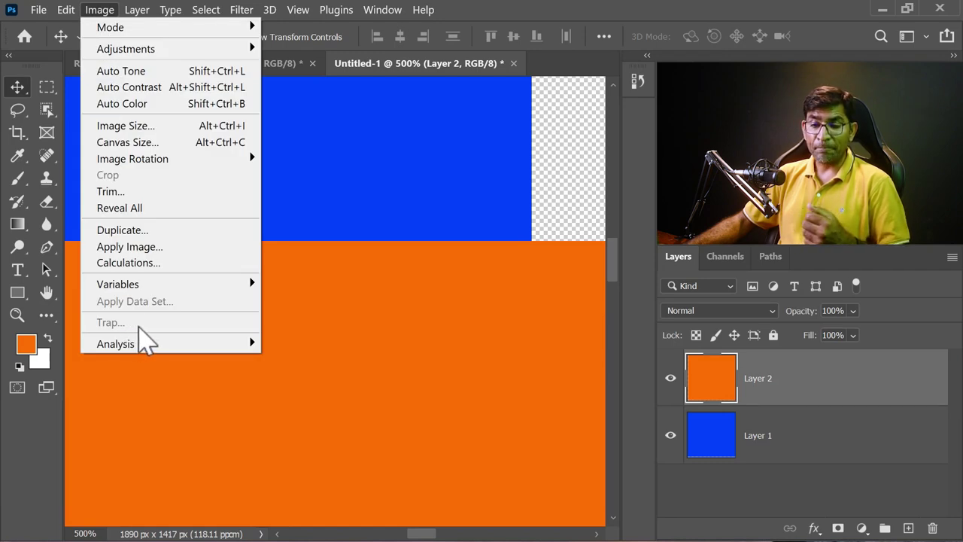
left_click(384, 286)
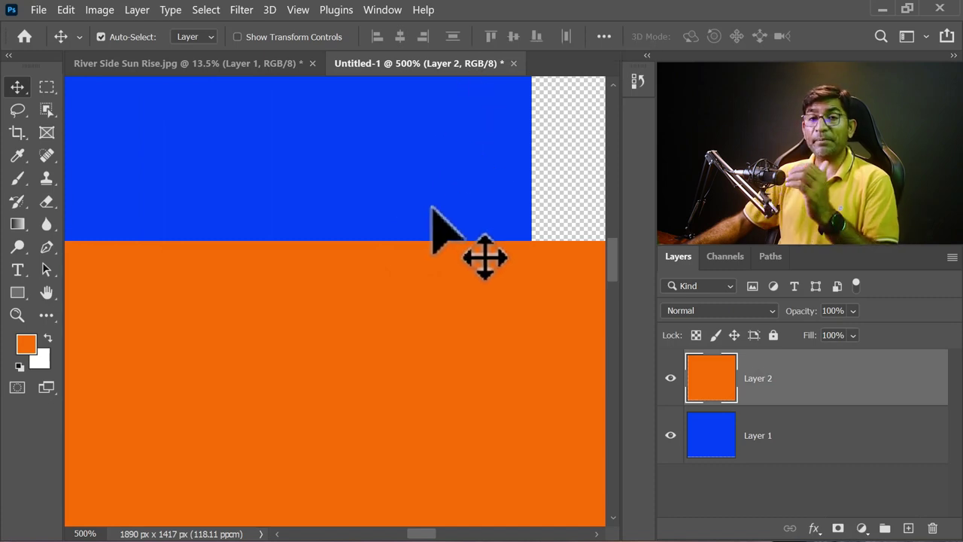
left_click(102, 13)
mouse_move(111, 27)
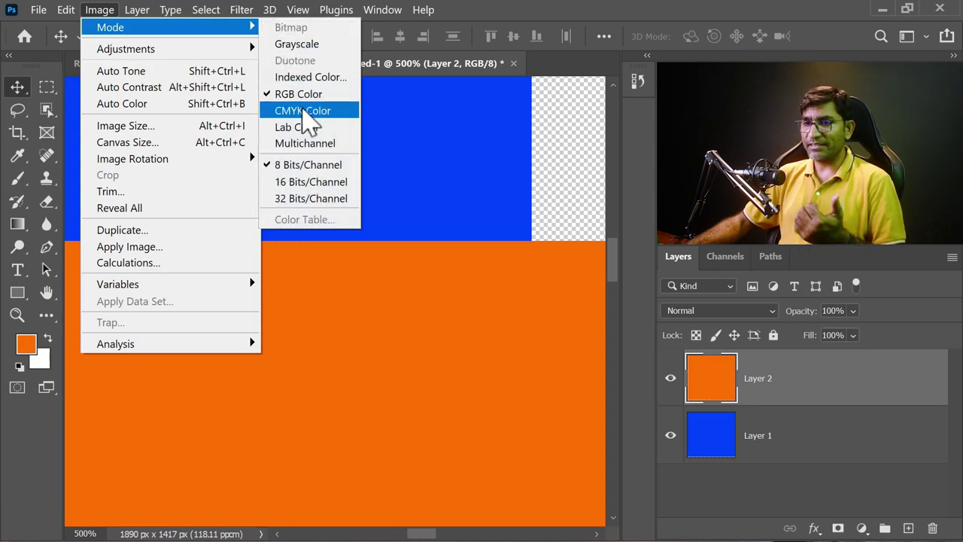
left_click(304, 113)
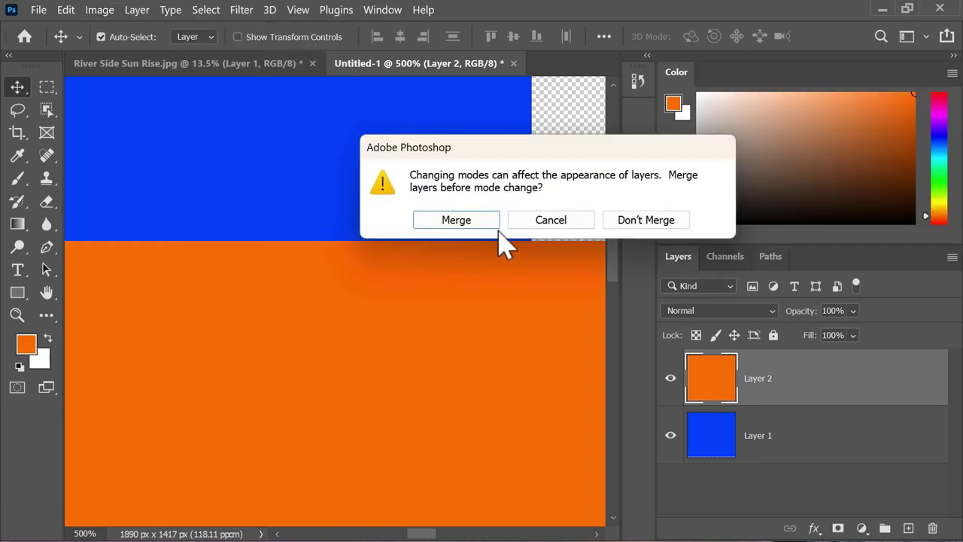
left_click(641, 221)
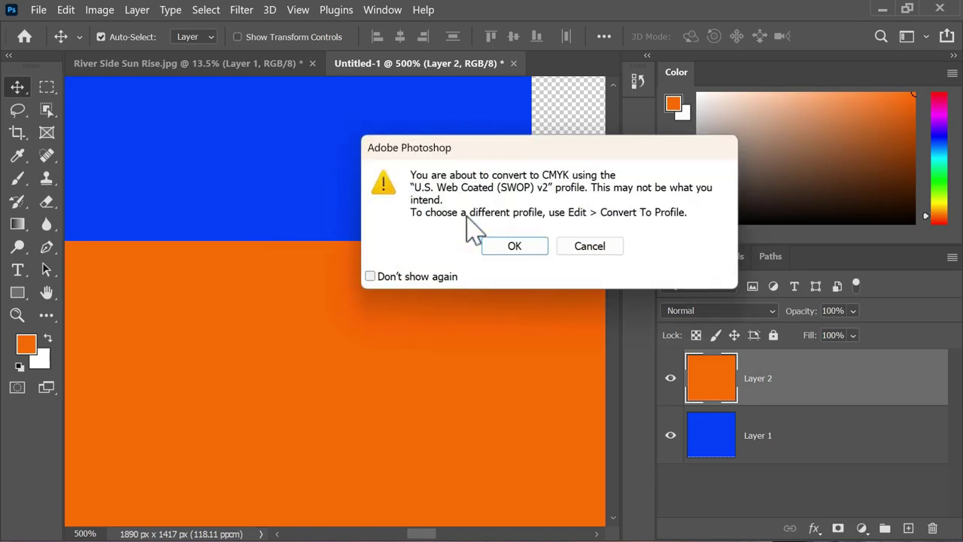
left_click(515, 249)
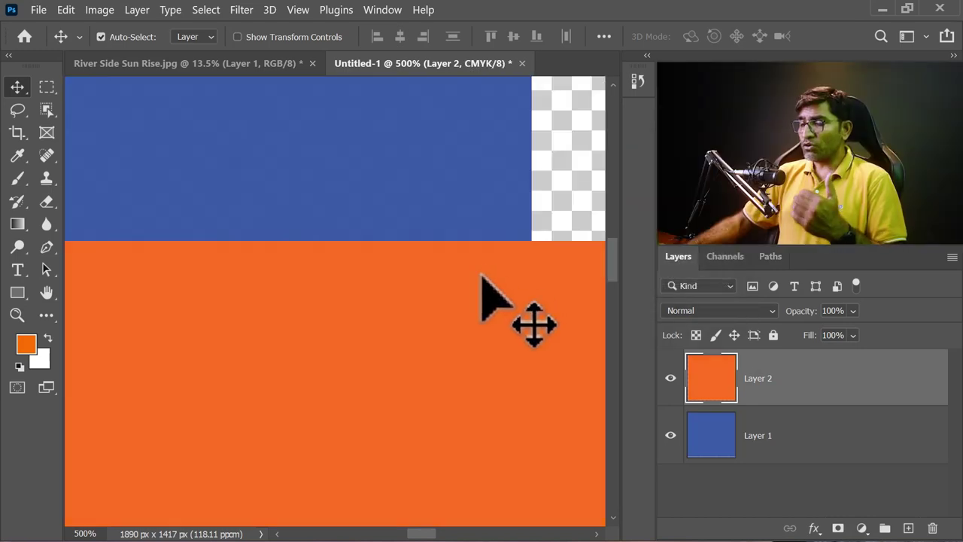
- Flatten the image and apply a 1-pixel trap
left_click(100, 9)
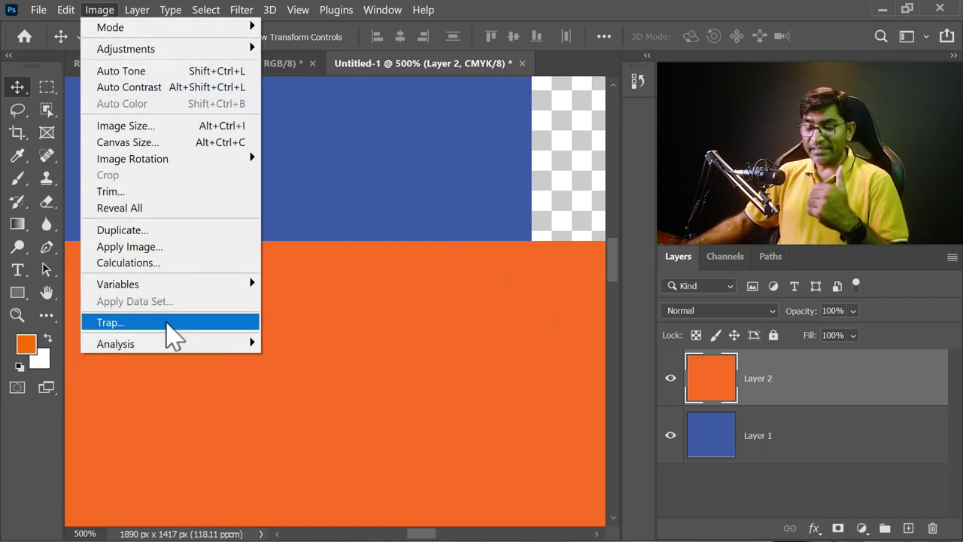
left_click(167, 322)
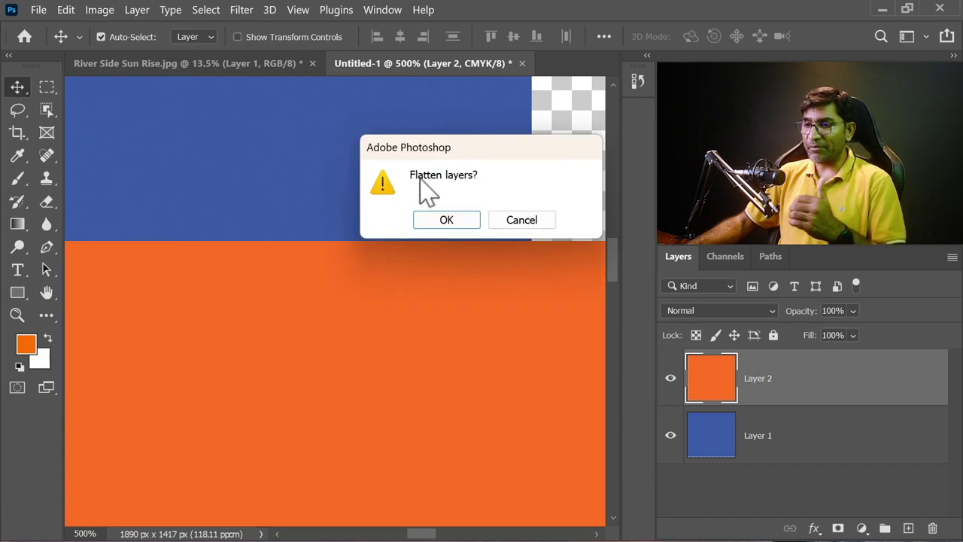
left_click(450, 222)
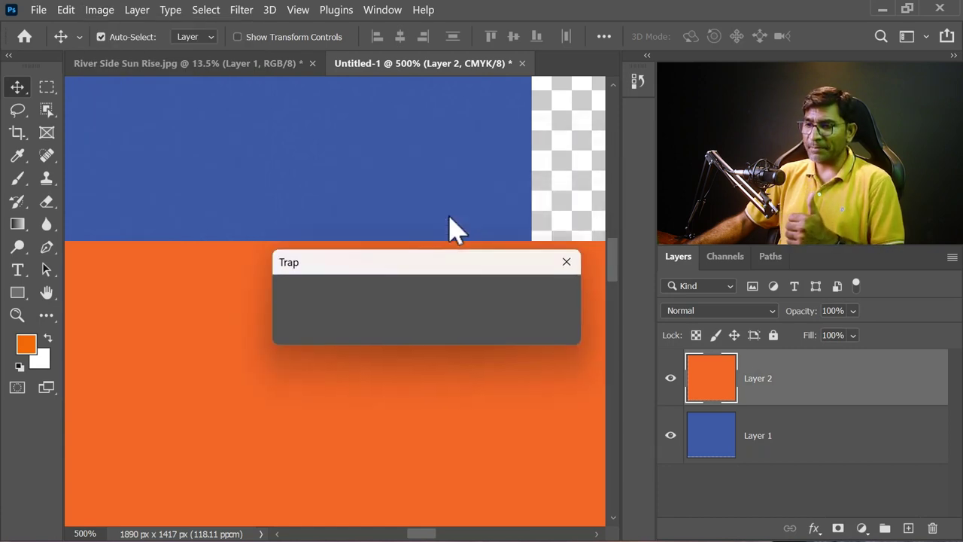
left_click_drag(427, 263, 382, 279)
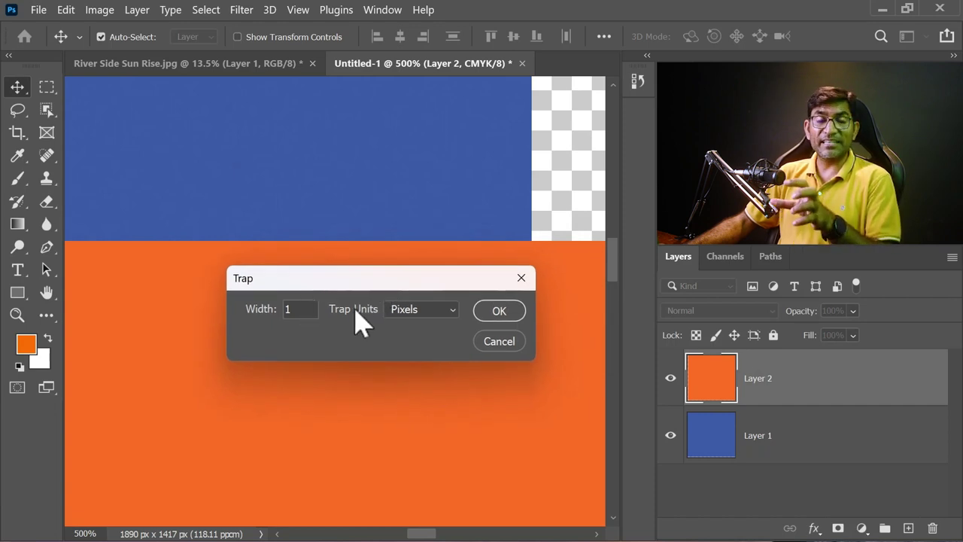
left_click(485, 311)
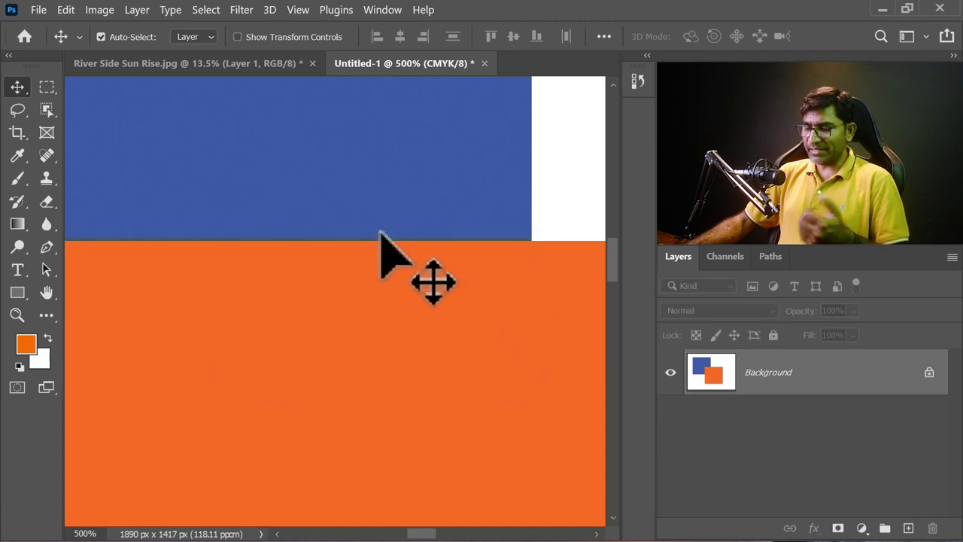
- Zoom to 3200% on the blue-orange seam to inspect the trap, then fit to screen
key("ctrl+plus")
key("ctrl+plus")
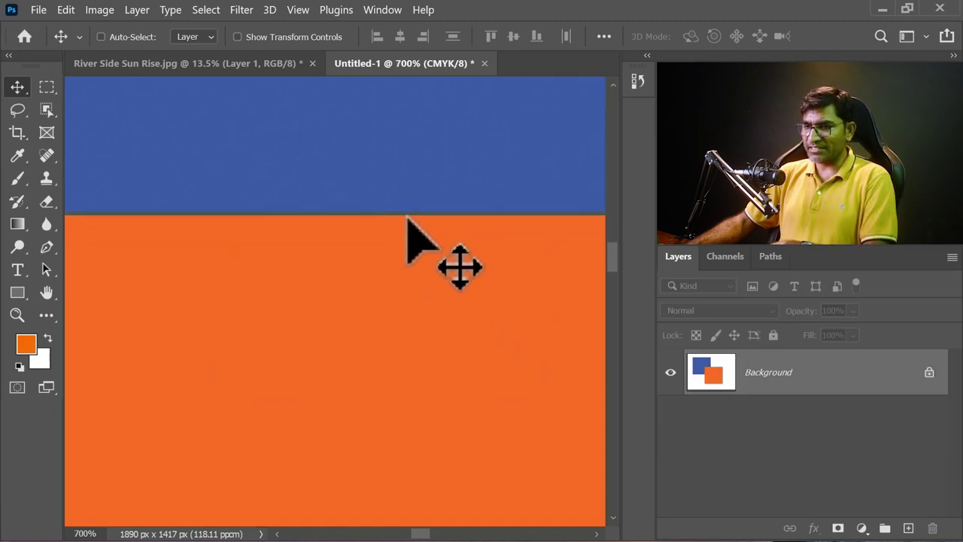
key("ctrl+plus")
key("ctrl+plus")
left_click_drag(366, 161, 387, 248)
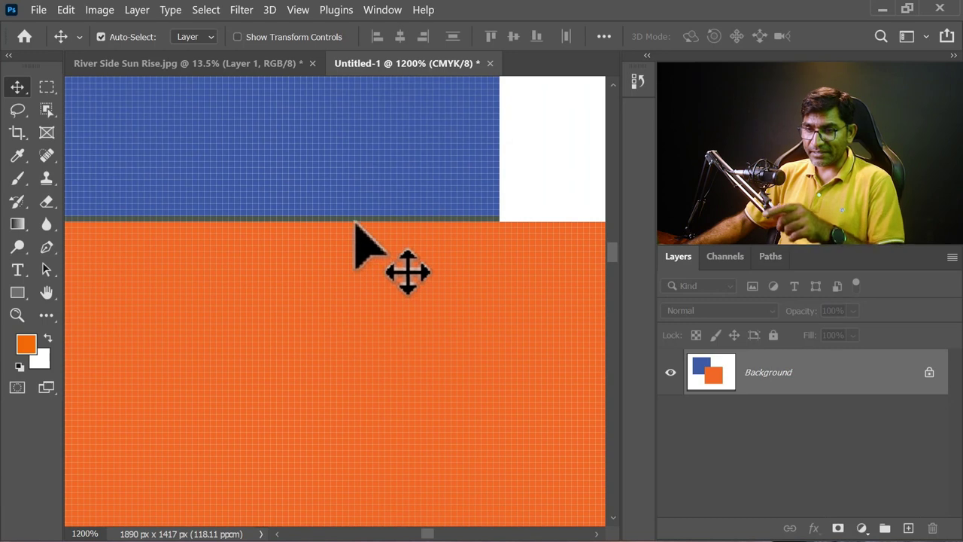
key("ctrl+plus")
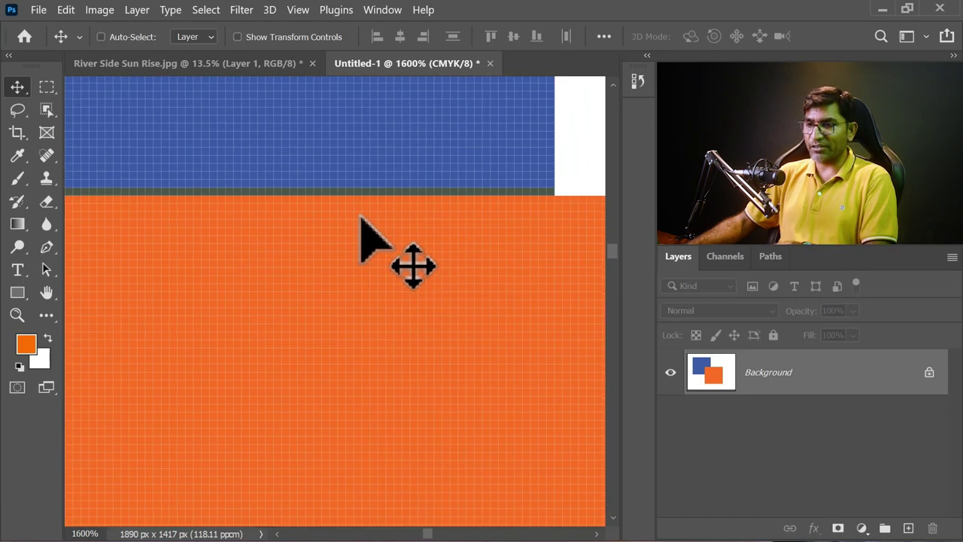
key("ctrl+plus")
key("ctrl+plus")
left_click_drag(396, 258, 388, 313)
scroll(387, 313, "up", 3)
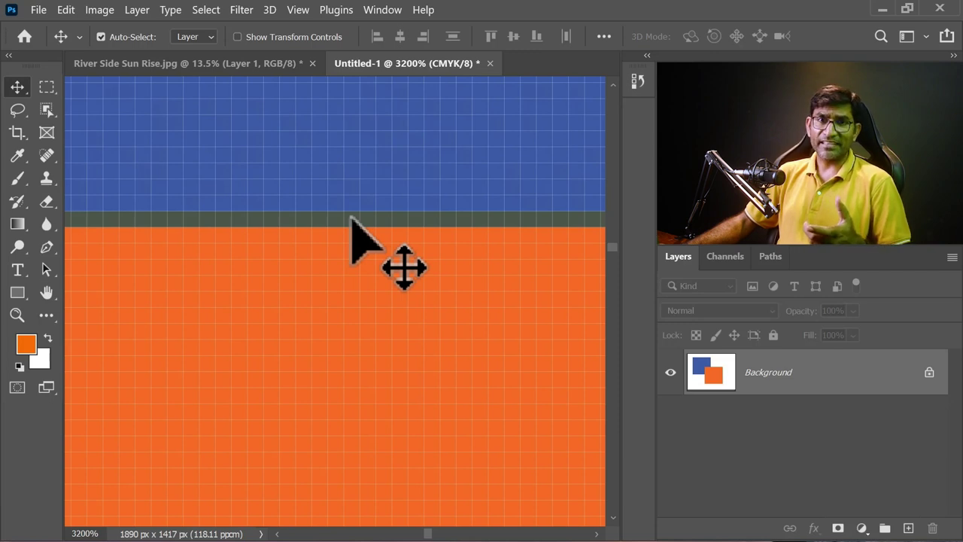
key("ctrl+0")
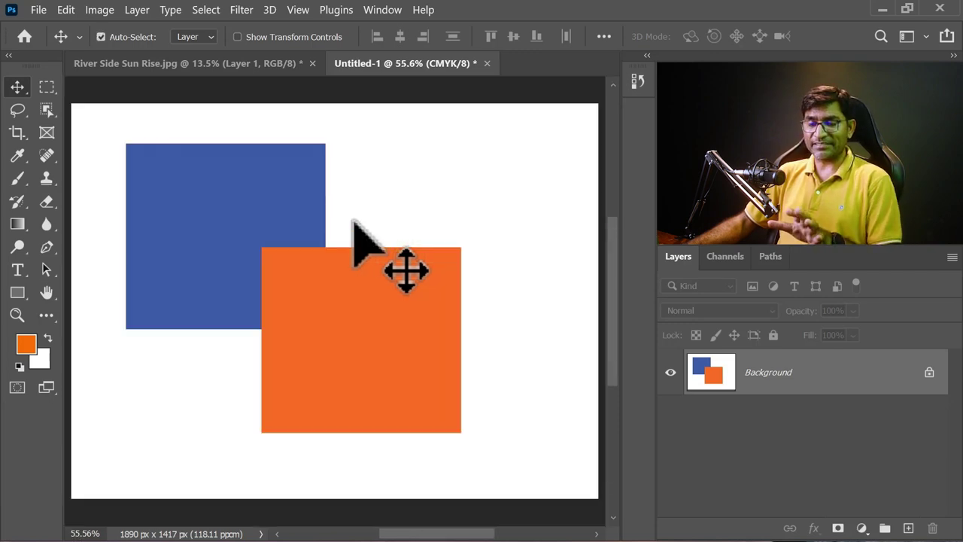
- Draw a 1197 px, 1.7° measurement line across the blue square with the Ruler Tool
left_click(101, 37)
left_click(100, 11)
mouse_move(115, 344)
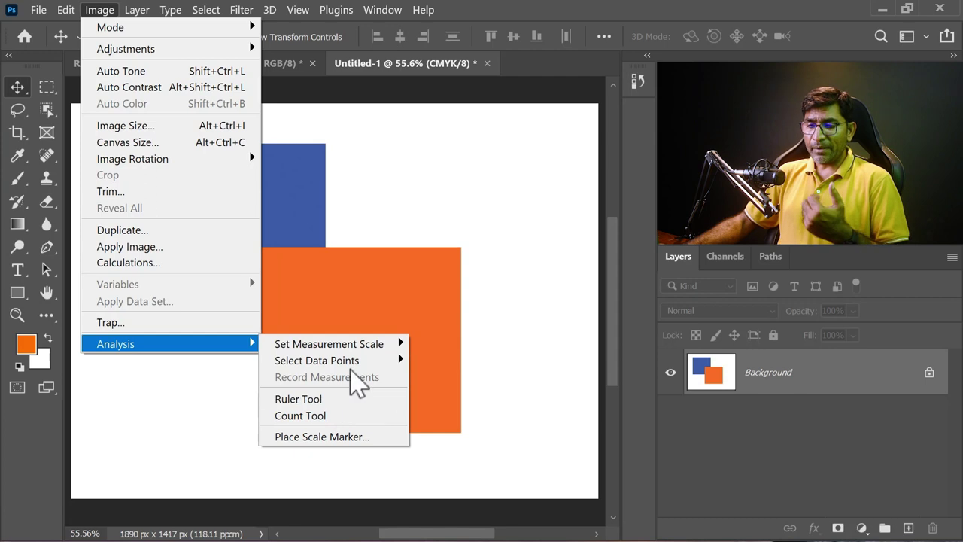
left_click(331, 399)
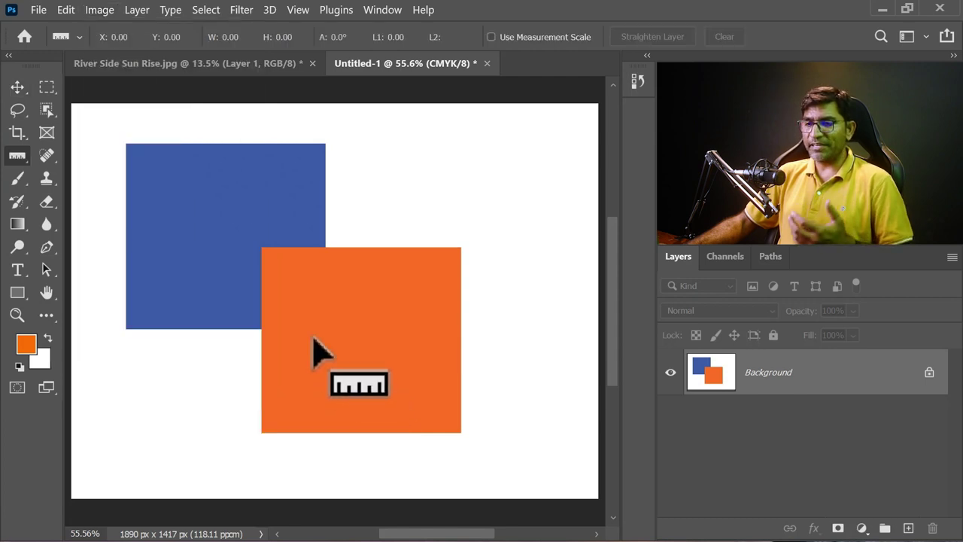
left_click_drag(158, 183, 492, 173)
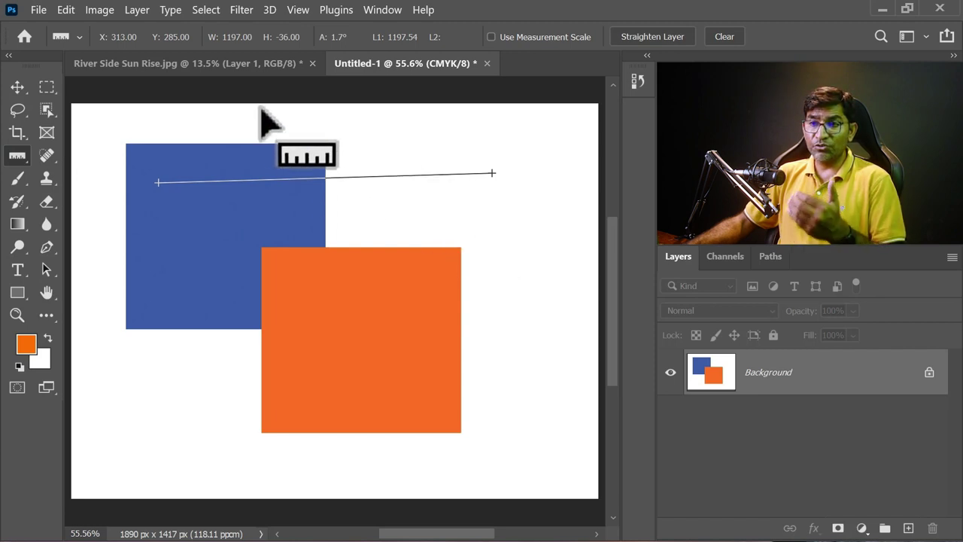
- Clear the measurement line and switch to the Count Tool
right_click(18, 157)
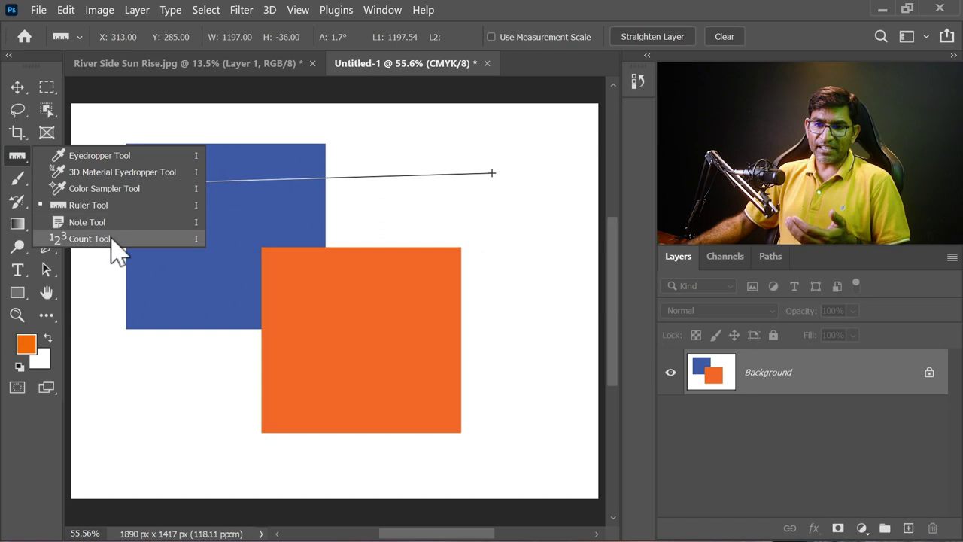
left_click(110, 207)
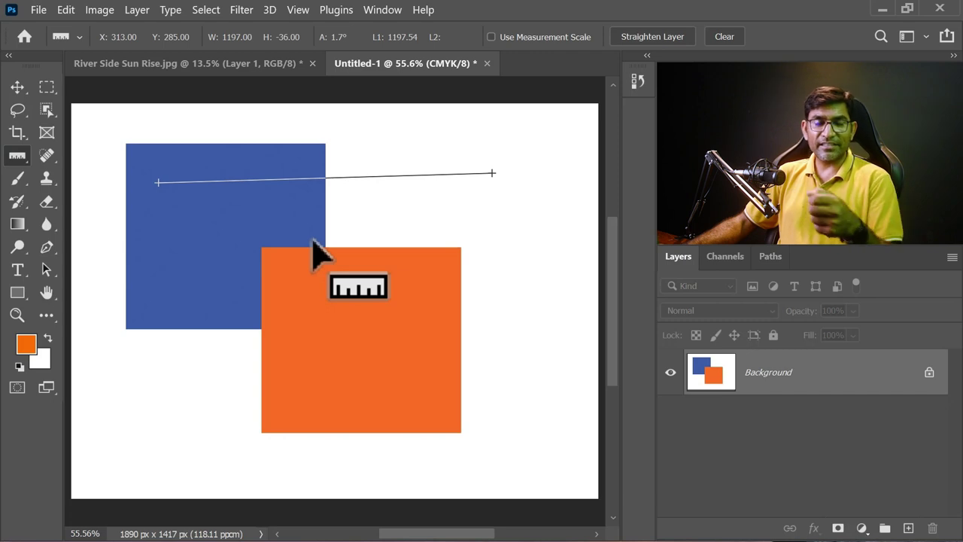
right_click(21, 156)
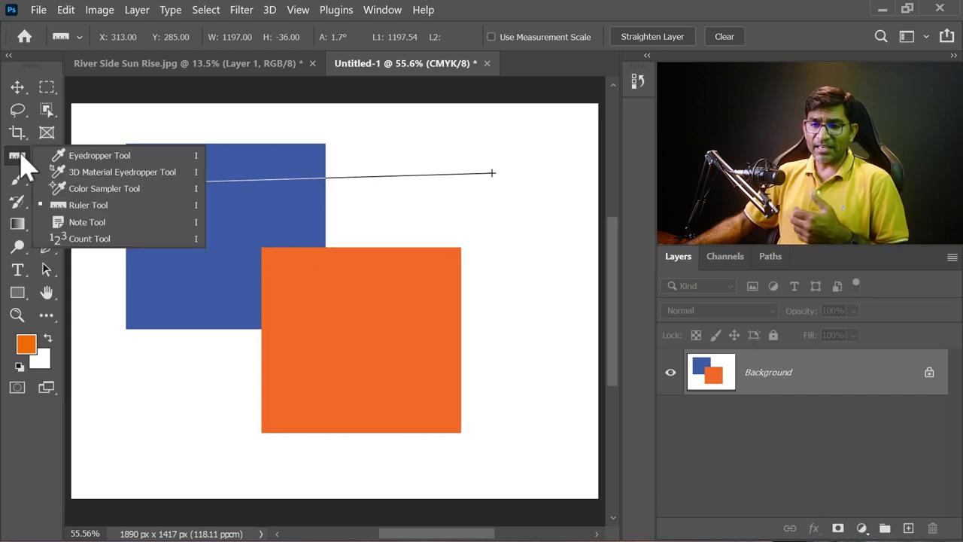
left_click(727, 36)
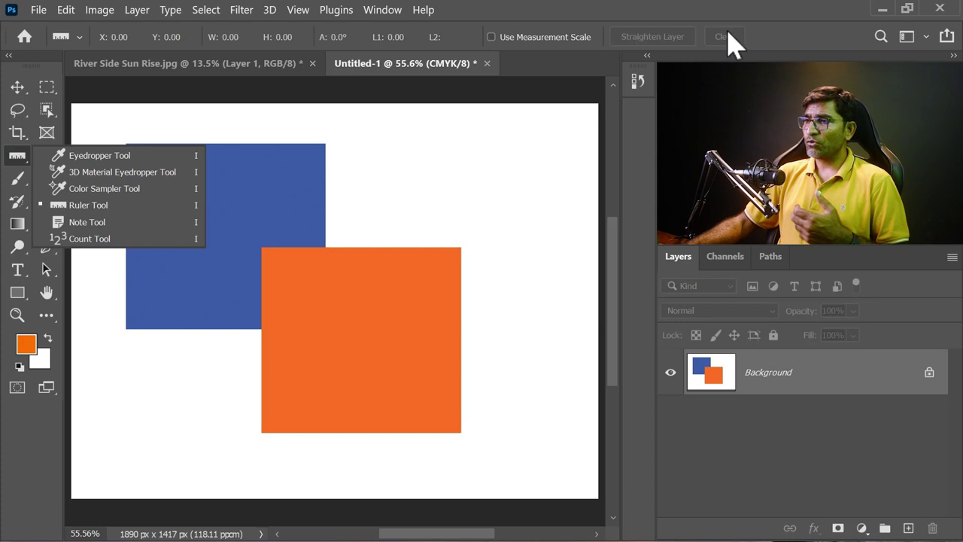
left_click(88, 239)
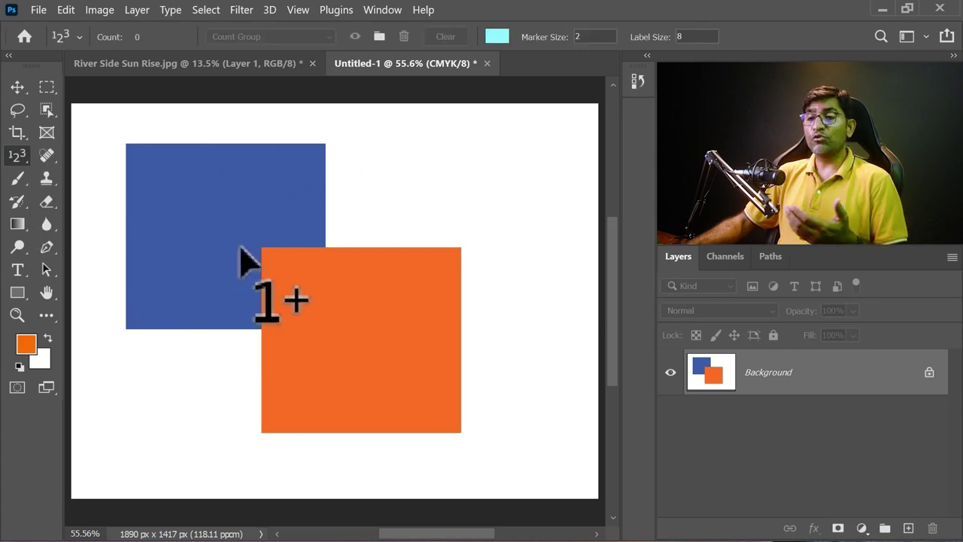
- On River Side Sun Rise.jpg, delete Layer 1 and place five count markers on sky and lake
left_click(211, 63)
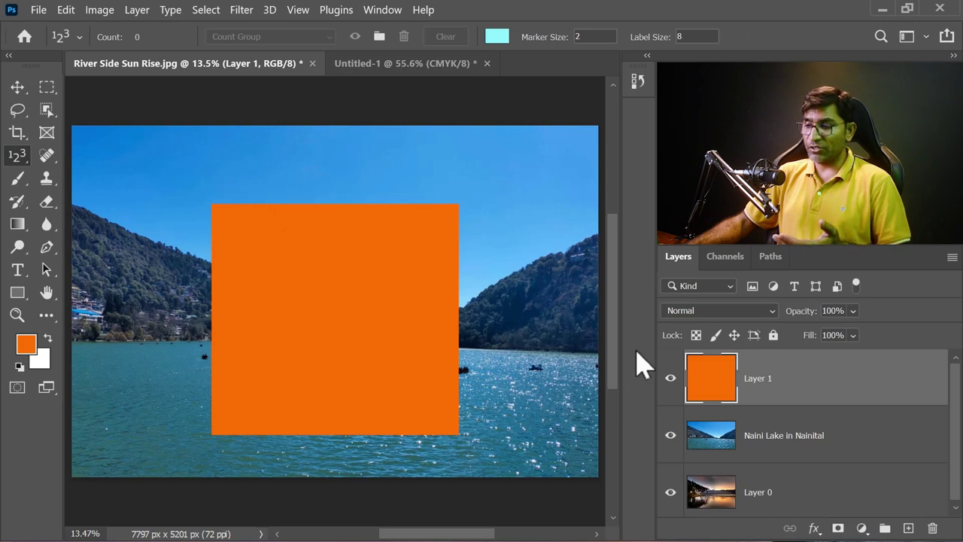
key("Delete")
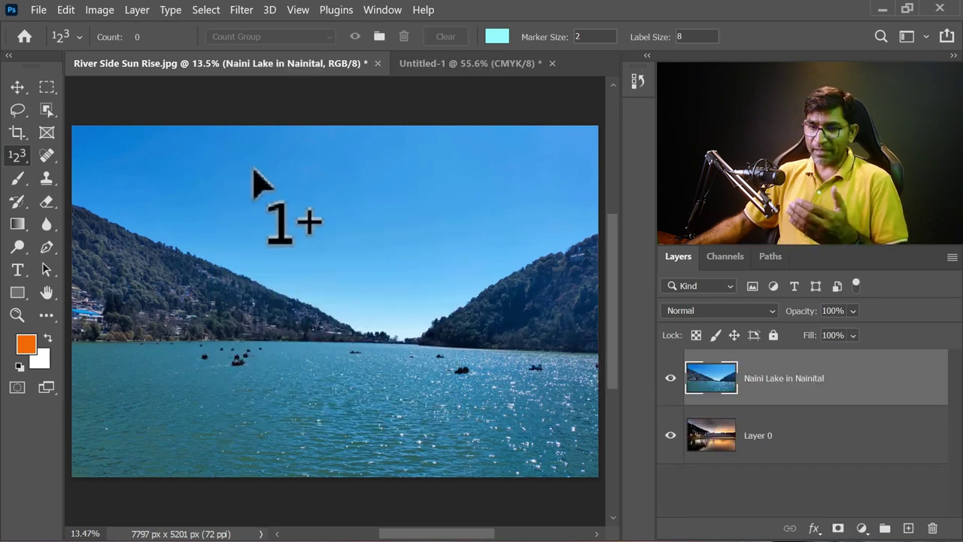
left_click(287, 174)
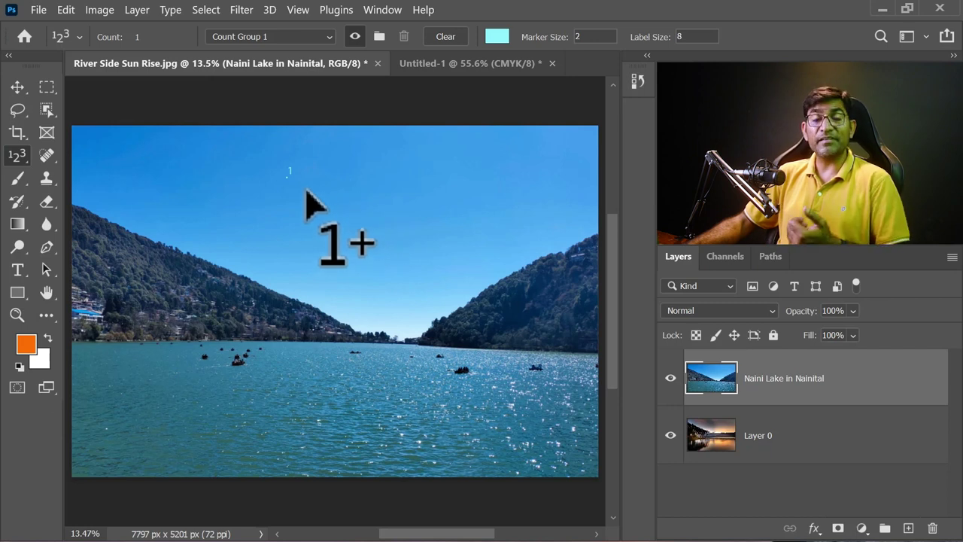
left_click(229, 408)
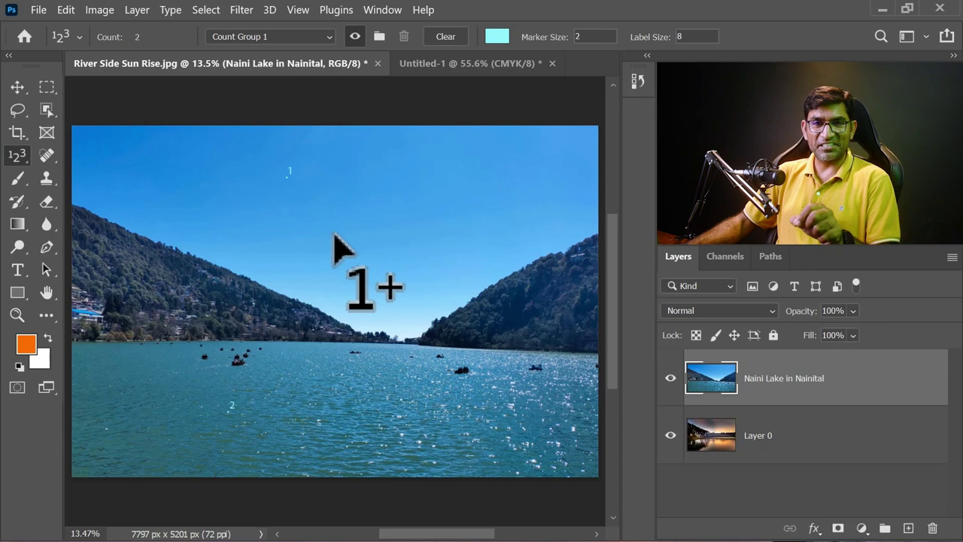
left_click(408, 241)
left_click(418, 388)
left_click(252, 218)
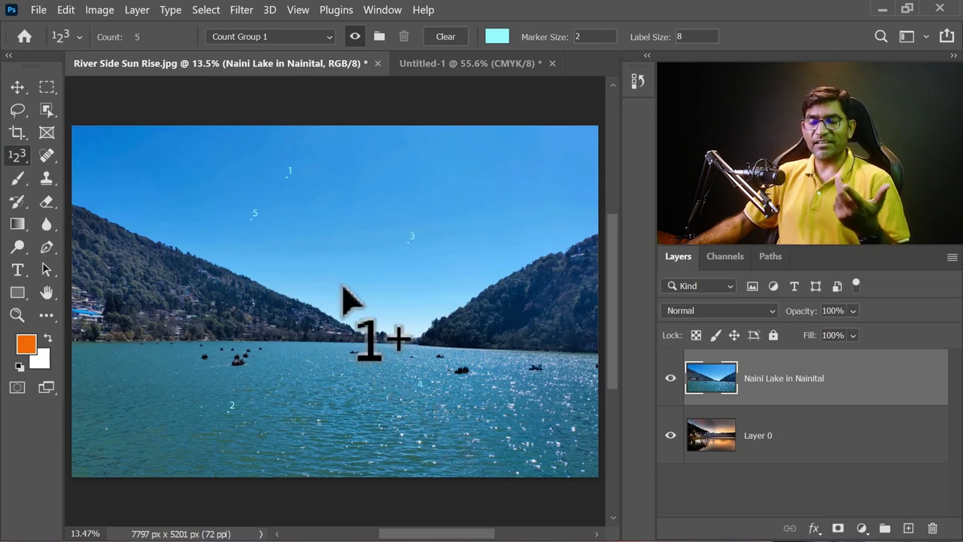
- Recolour the count markers to orange-yellow ffba00, then clear them all
left_click(497, 36)
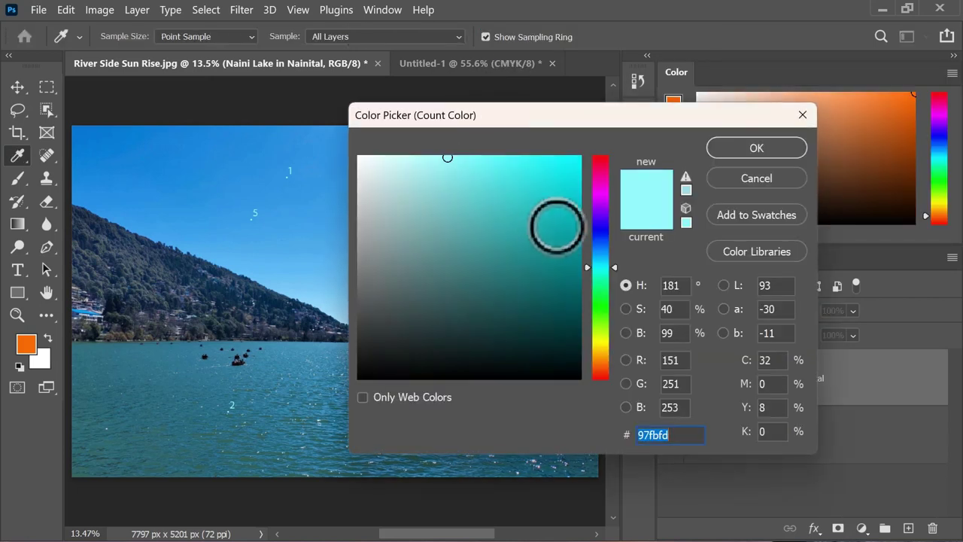
left_click_drag(593, 278, 601, 353)
left_click_drag(578, 160, 602, 133)
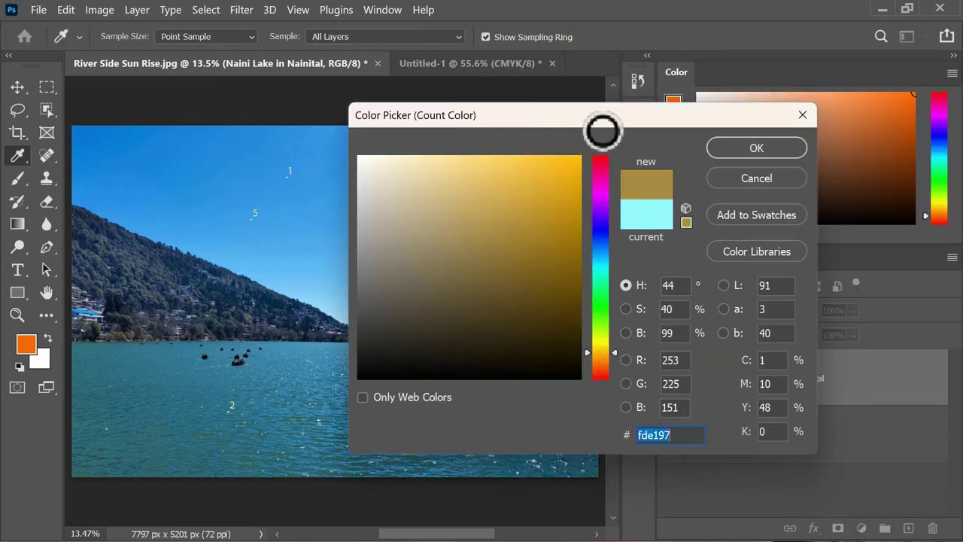
left_click(711, 154)
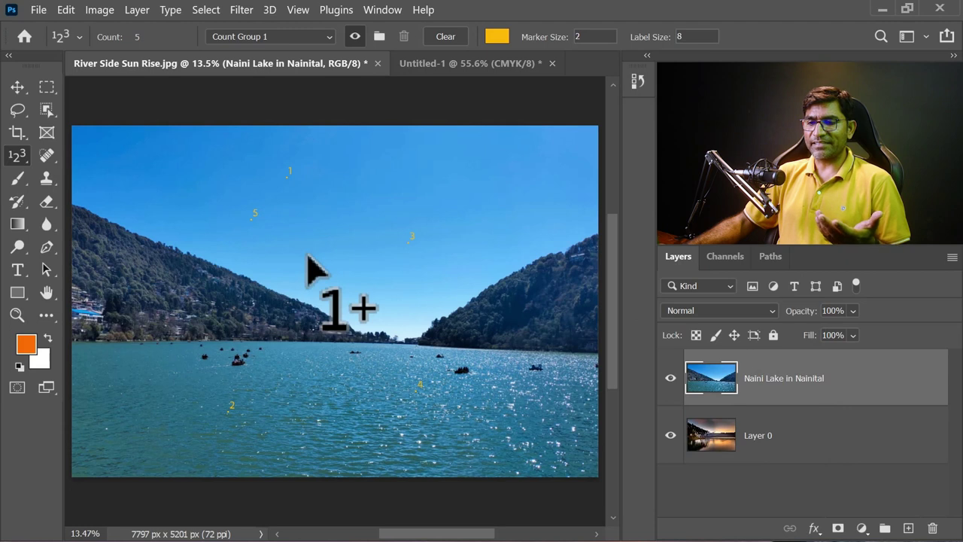
left_click(455, 39)
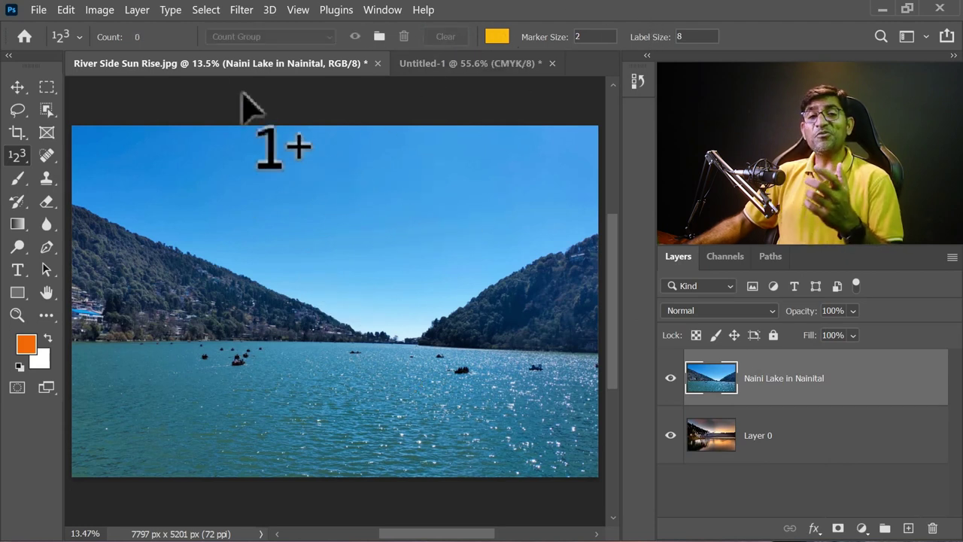
left_click(106, 13)
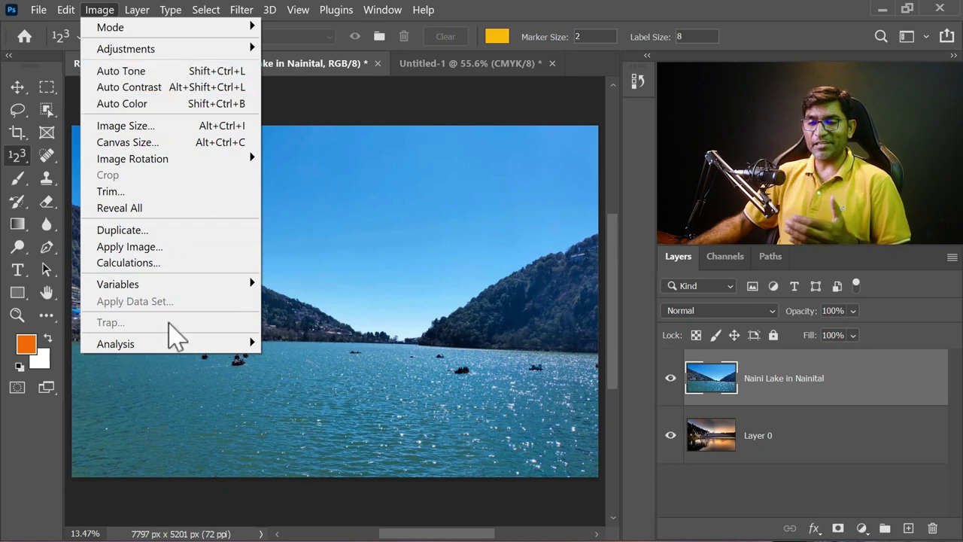